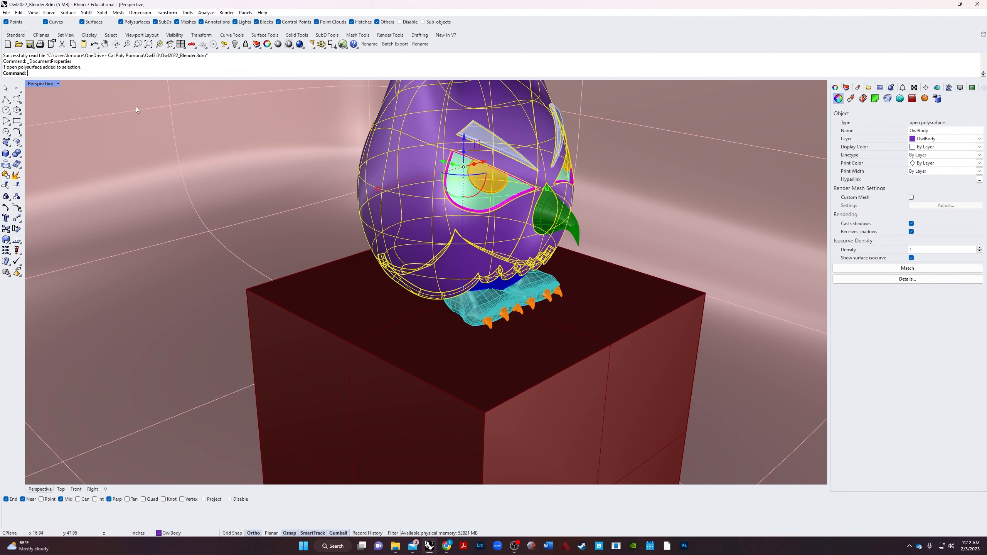
# Check the model units and tolerances in the document properties.
pyautogui.moveTo(637, 159); pyautogui.dragTo(517, 178, button='right')
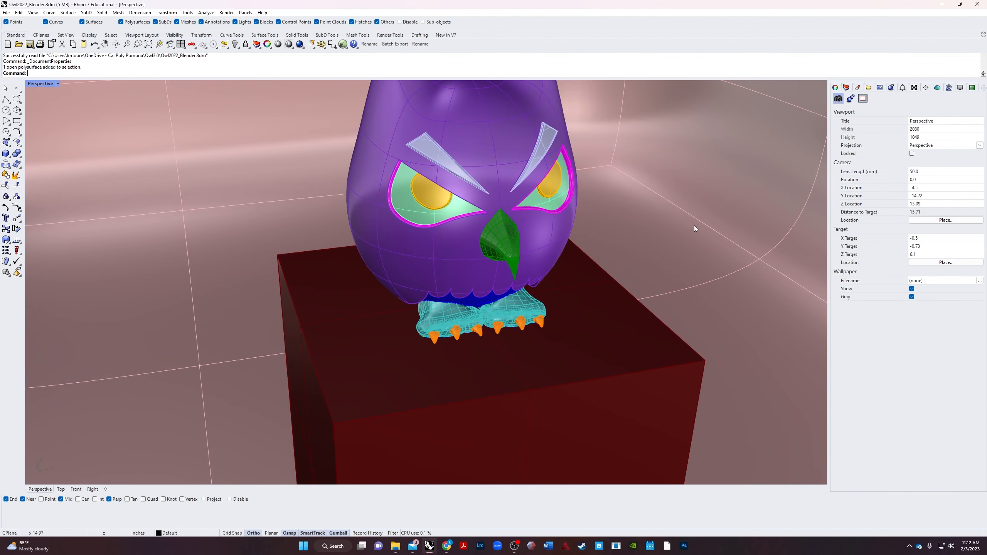
pyautogui.moveTo(694, 225); pyautogui.dragTo(564, 262, button='right')
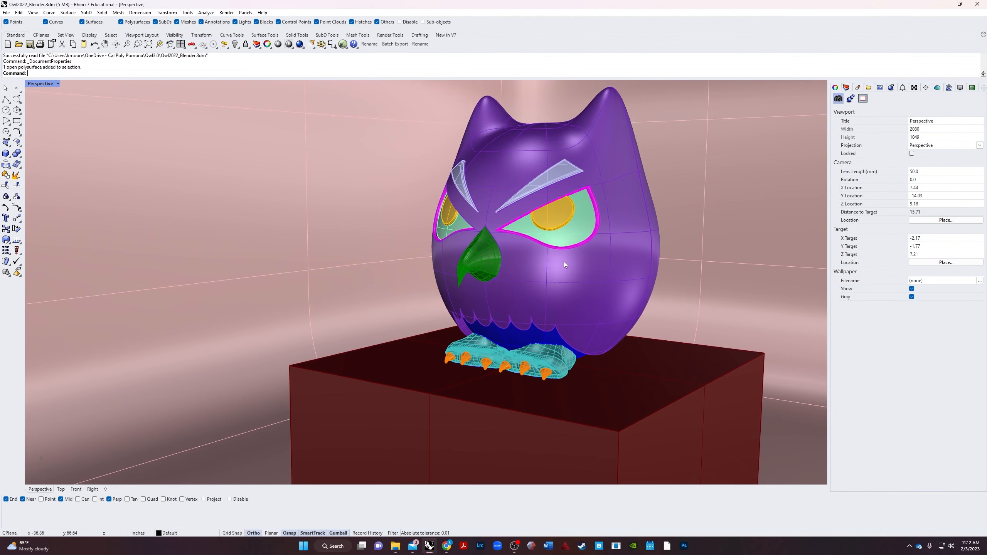
pyautogui.click(6, 12)
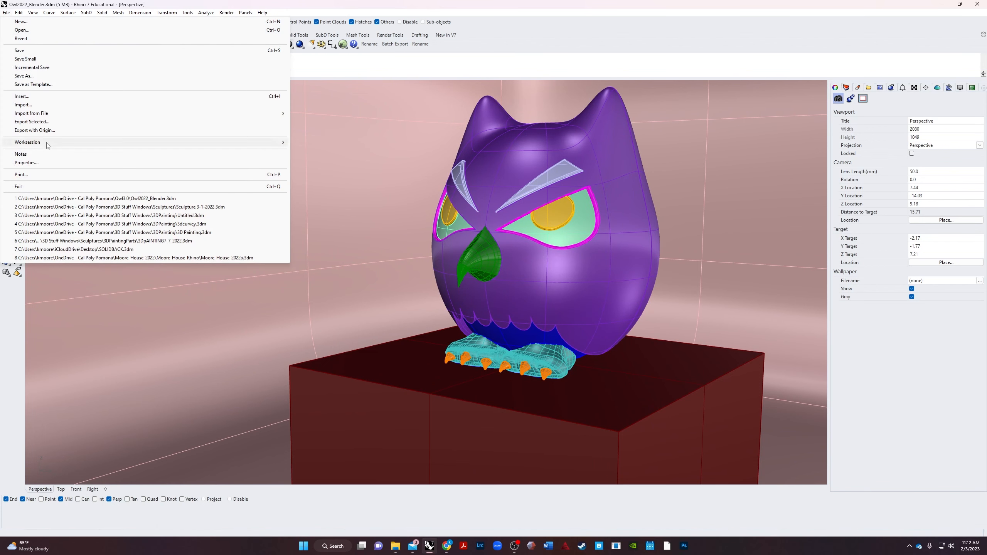
pyautogui.click(26, 163)
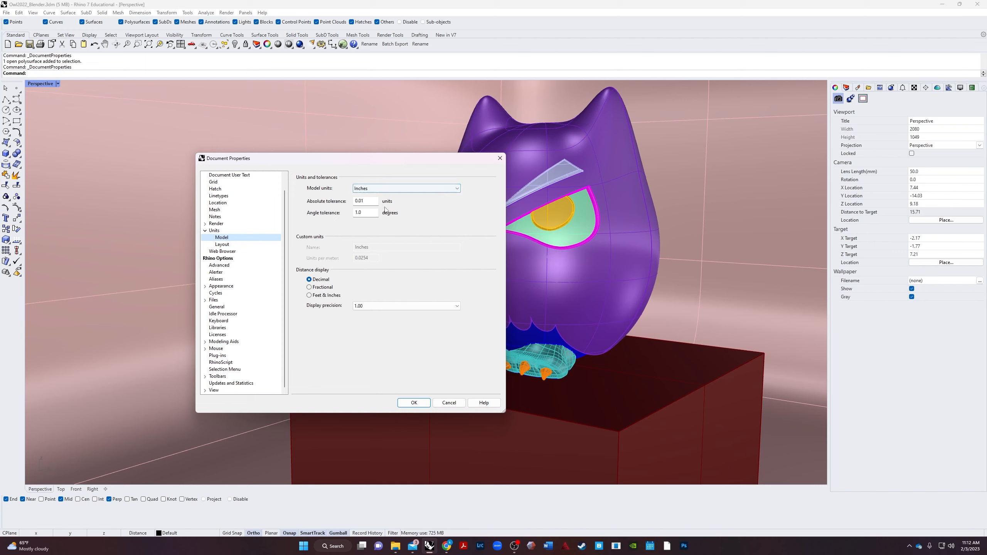
pyautogui.click(414, 404)
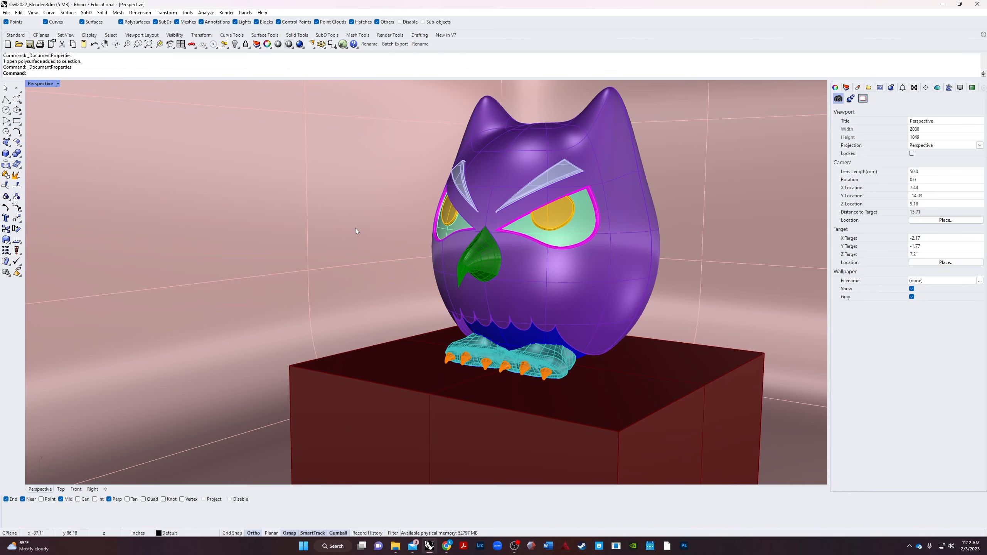
# Examine the owl, its pedestal and the surrounding studio backdrop, switching the SubD display between flat and smooth.
pyautogui.moveTo(218, 264); pyautogui.dragTo(243, 291, button='right')
pyautogui.scroll(-10, 299, 290)
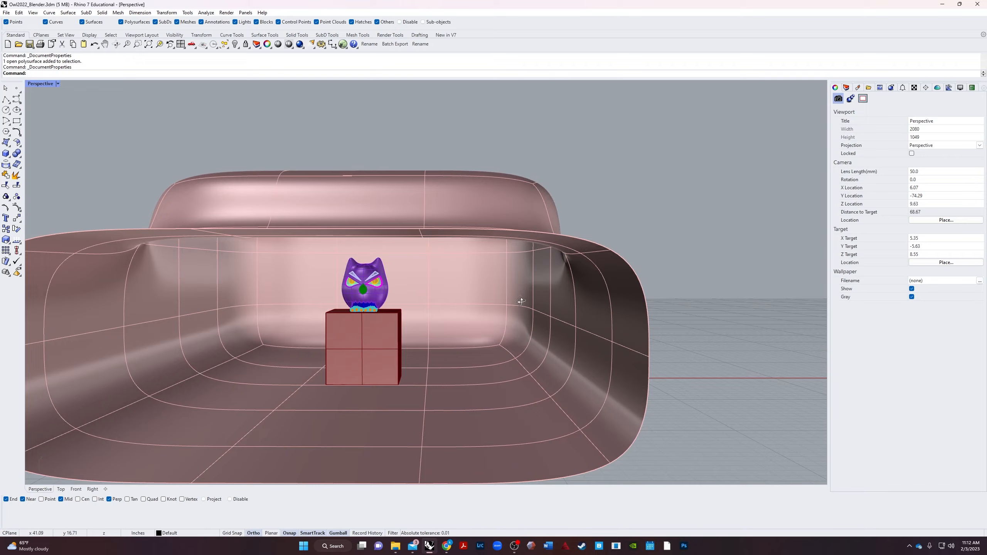
pyautogui.moveTo(522, 302); pyautogui.dragTo(524, 298, button='right')
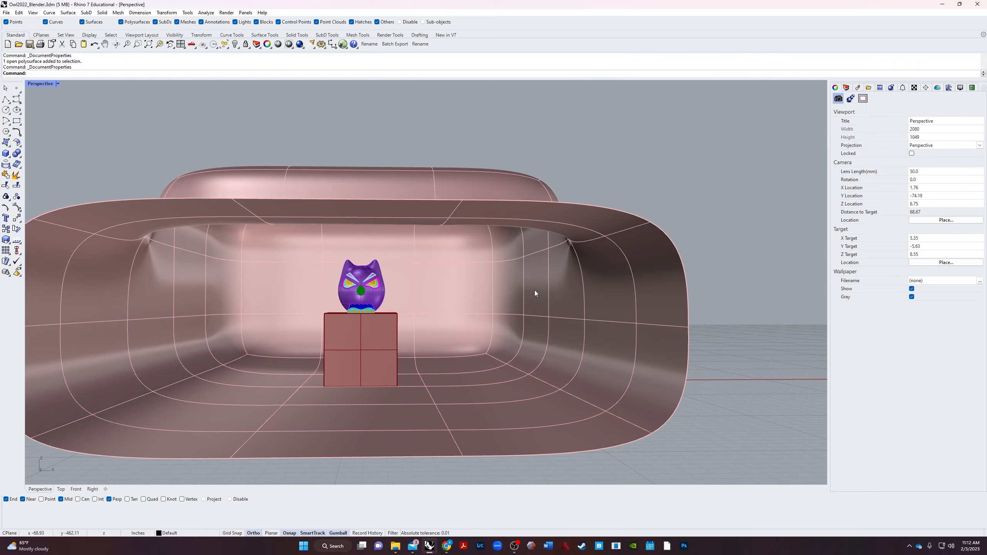
pyautogui.click(535, 290)
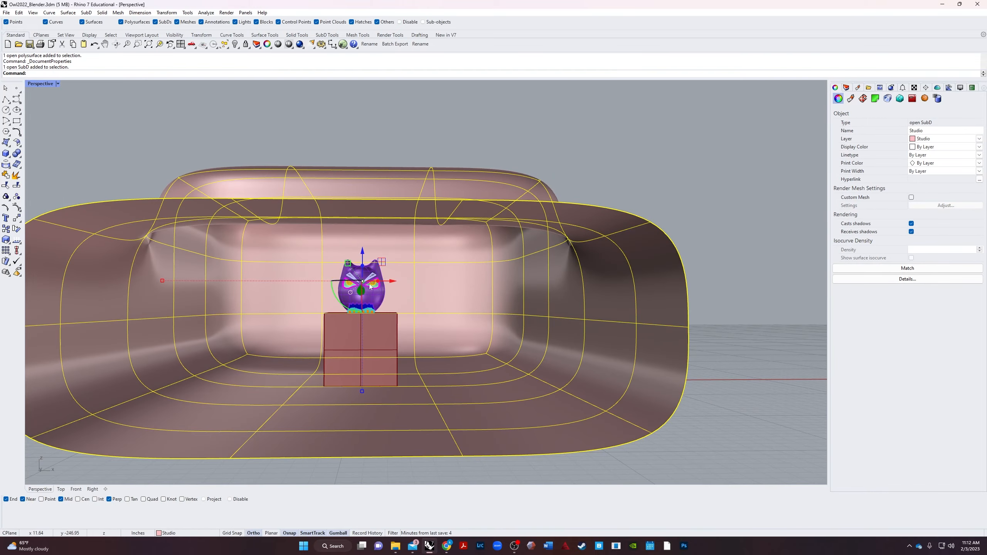
pyautogui.moveTo(508, 303); pyautogui.dragTo(368, 432, button='right')
pyautogui.press('Escape')
pyautogui.press('Tab')
pyautogui.press('Tab')
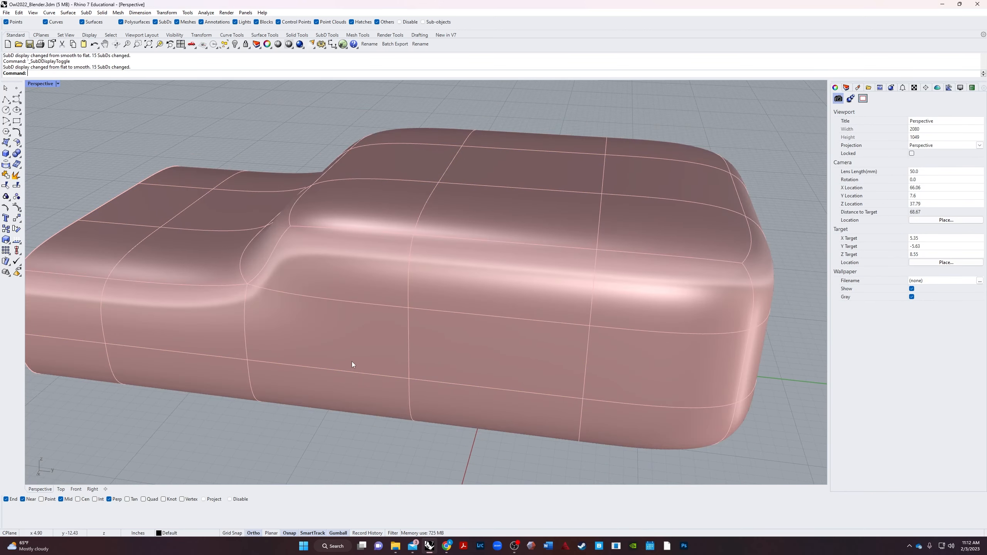
pyautogui.moveTo(352, 361); pyautogui.dragTo(472, 331, button='right')
pyautogui.scroll(5, 378, 333)
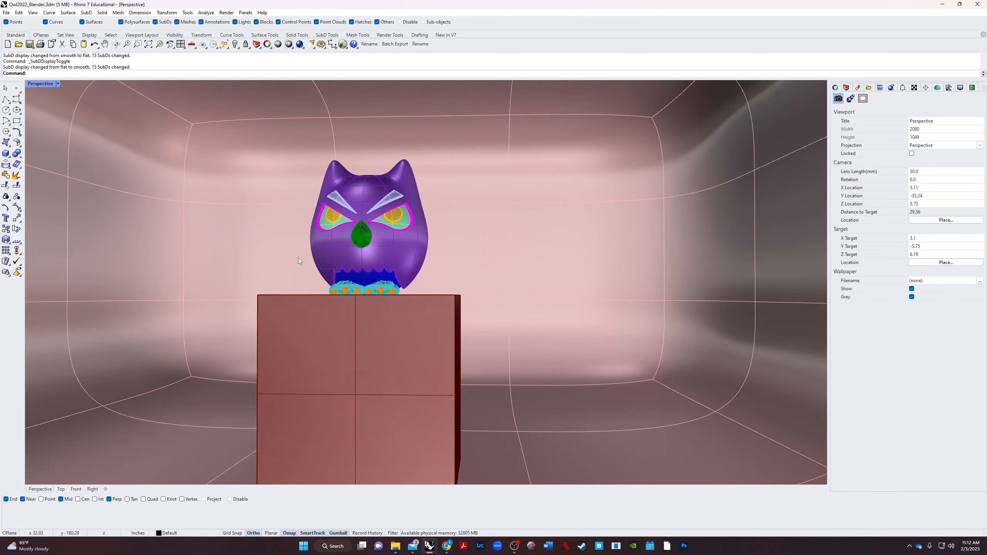
pyautogui.moveTo(321, 256); pyautogui.dragTo(350, 294, button='right')
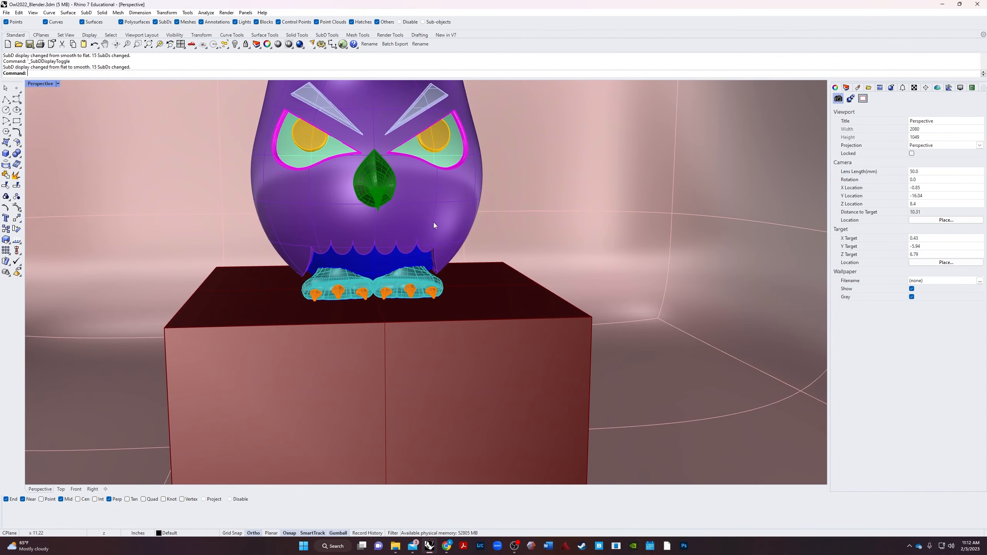
pyautogui.scroll(5, 420, 337)
pyautogui.scroll(-10, 429, 339)
pyautogui.keyDown('shift'); pyautogui.moveTo(429, 340); pyautogui.dragTo(505, 346, button='right'); pyautogui.keyUp('shift')
pyautogui.scroll(6, 332, 320)
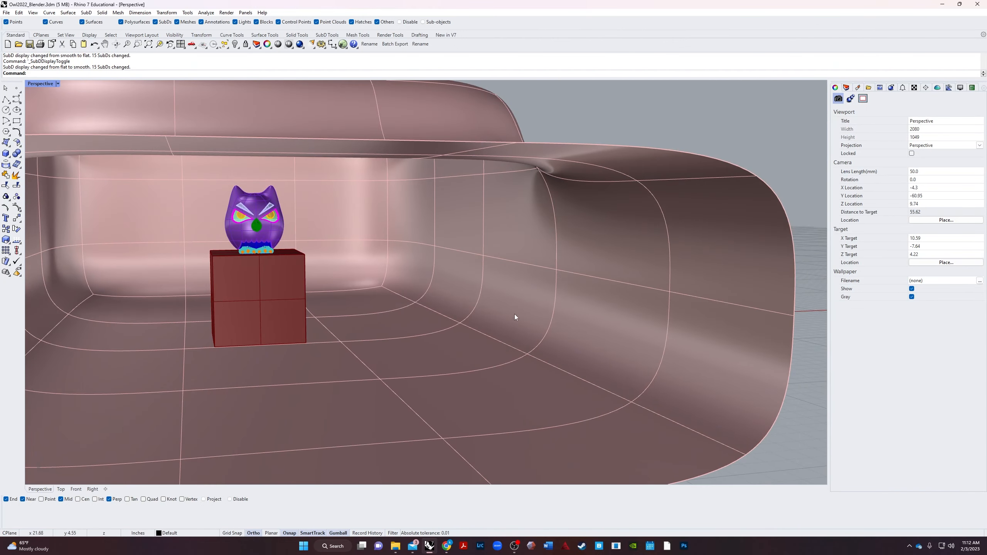
# Start exporting only the studio backdrop SubD into the Owl3.FBX folder, using the MotionBuilder (*.fbx) format.
pyautogui.click(513, 279)
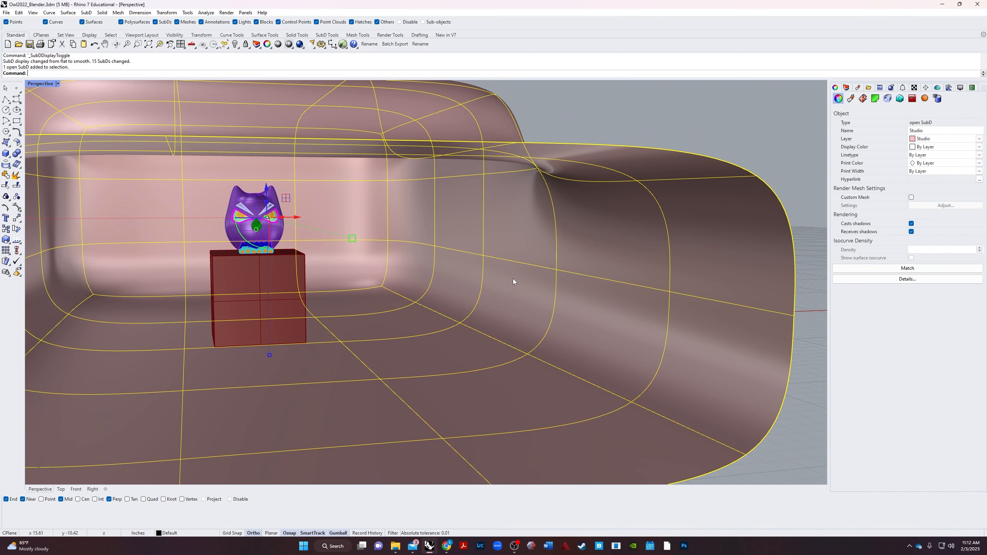
pyautogui.click(6, 12)
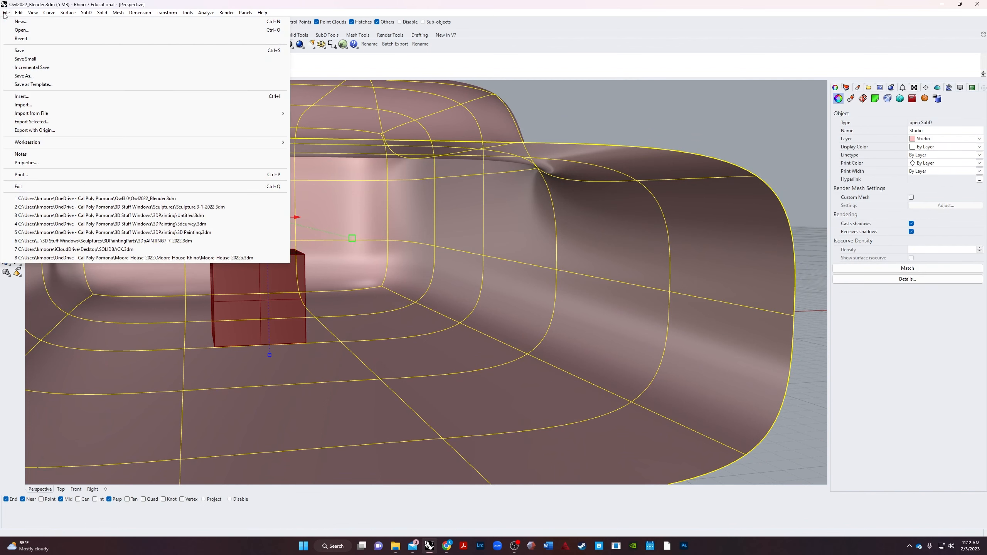
pyautogui.click(33, 122)
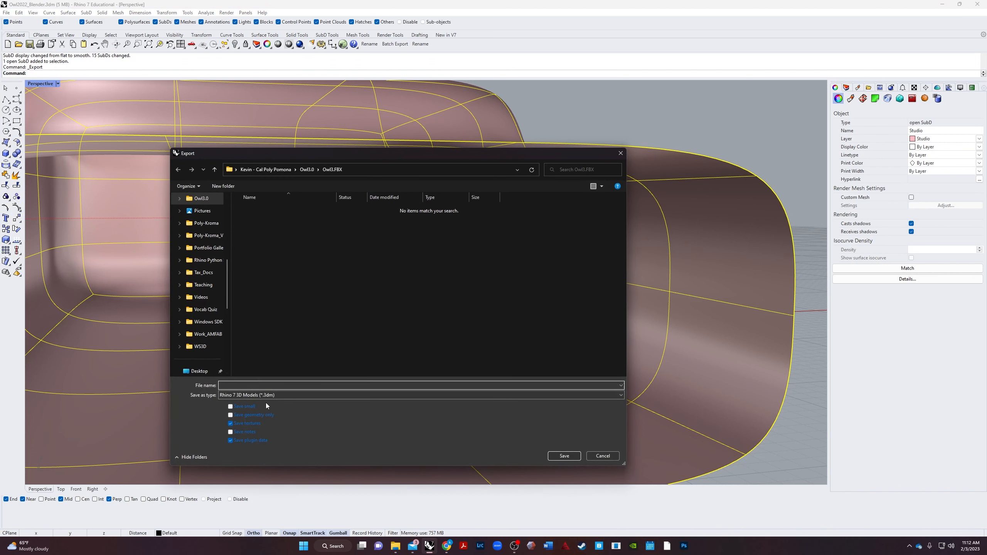
pyautogui.click(306, 170)
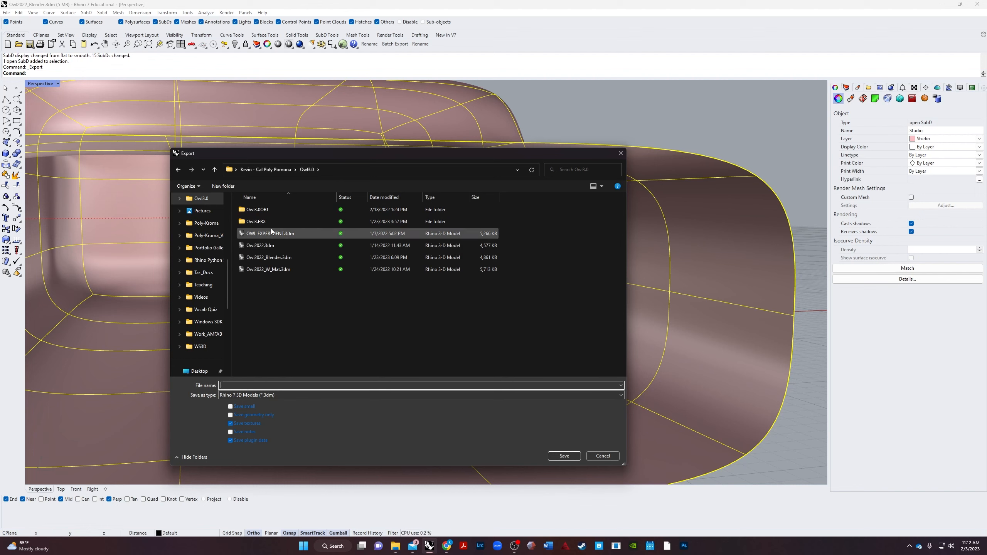
pyautogui.doubleClick(256, 223)
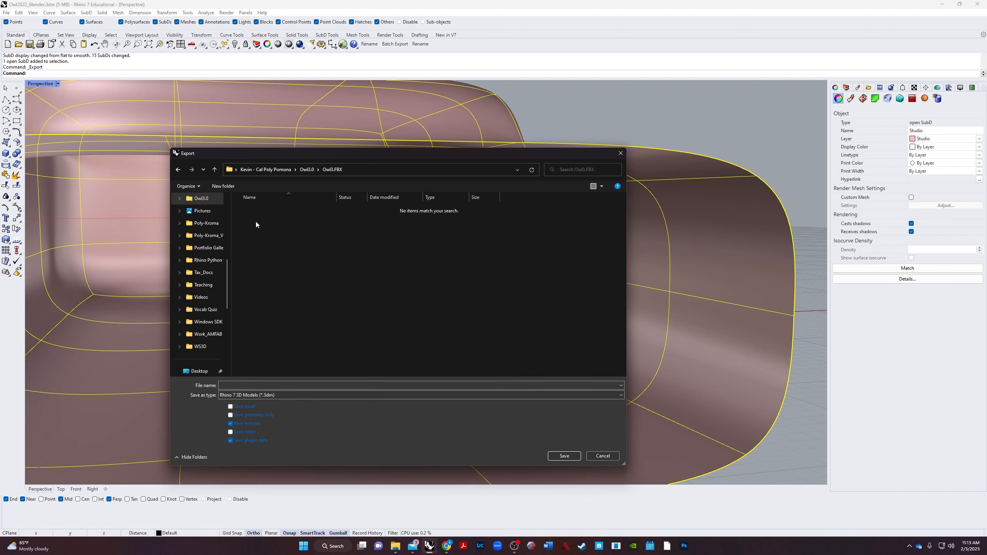
pyautogui.click(294, 396)
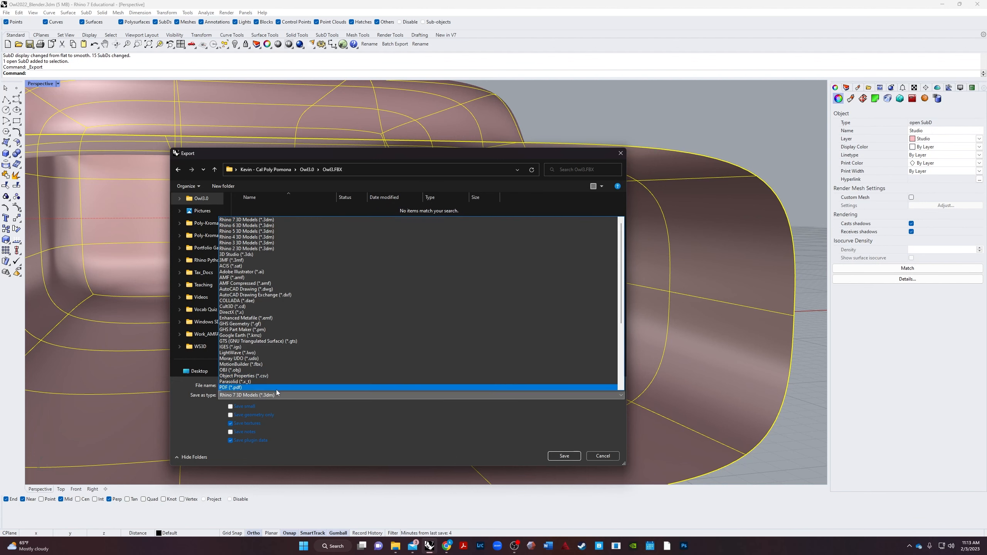
pyautogui.click(265, 365)
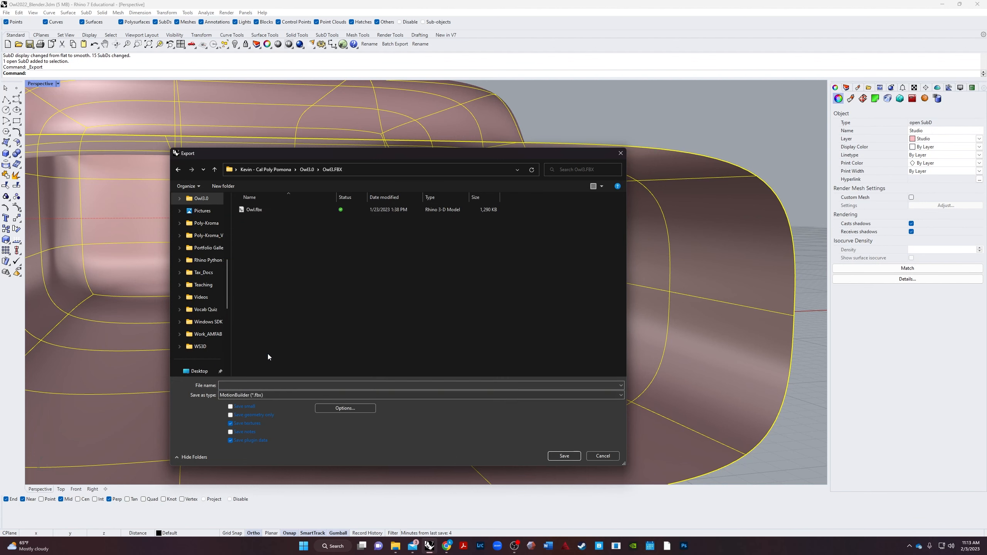
# Name the export Owl_background.fbx, accept the FBX options with meshes only and Version 7 binary, and save it.
pyautogui.click(259, 212)
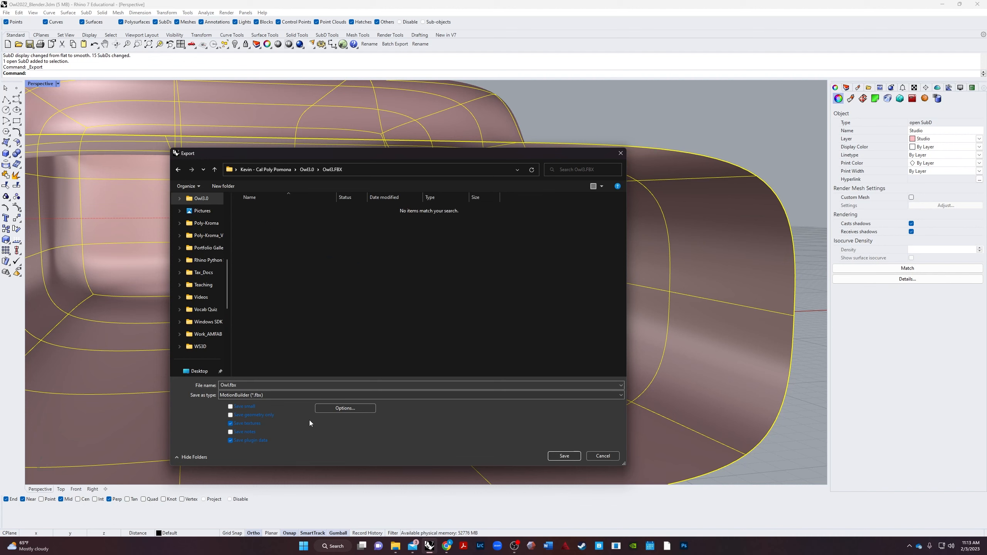
pyautogui.doubleClick(229, 385)
pyautogui.click(229, 385)
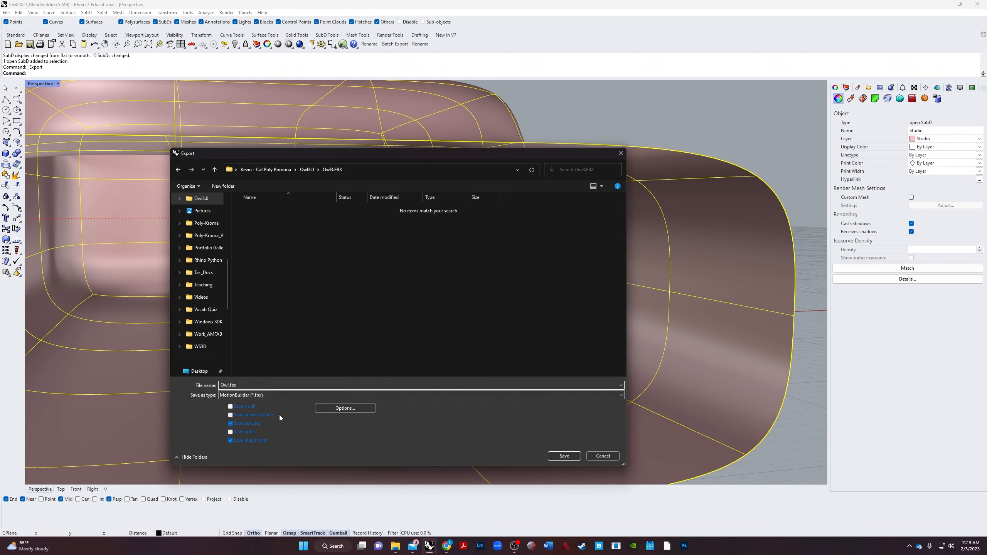
pyautogui.write('B')
pyautogui.write('_background')
pyautogui.click(342, 409)
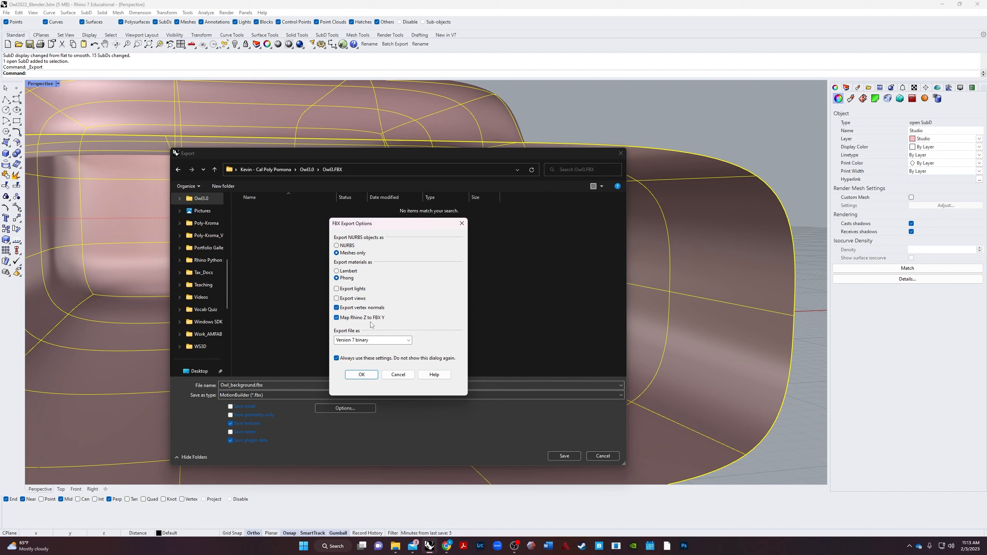
pyautogui.click(362, 376)
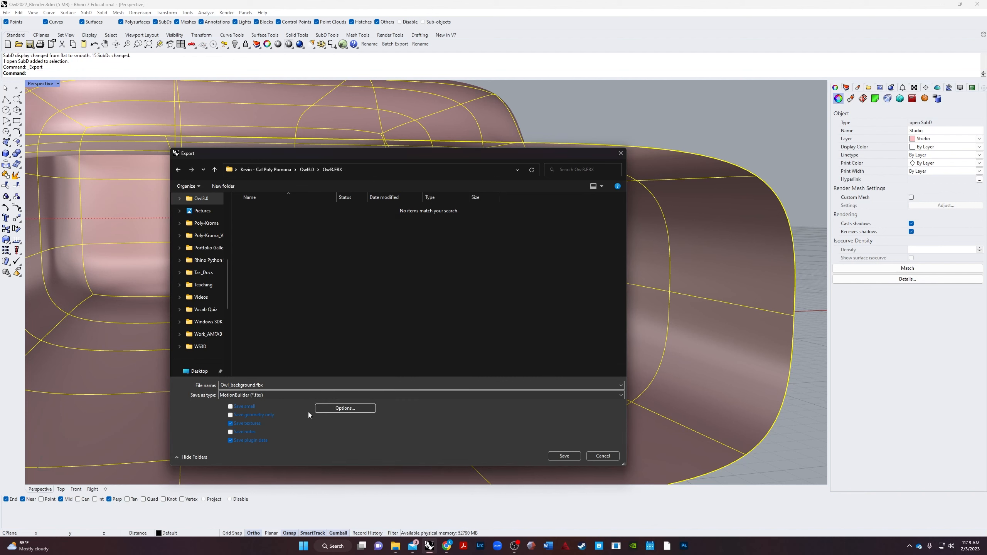
pyautogui.click(563, 456)
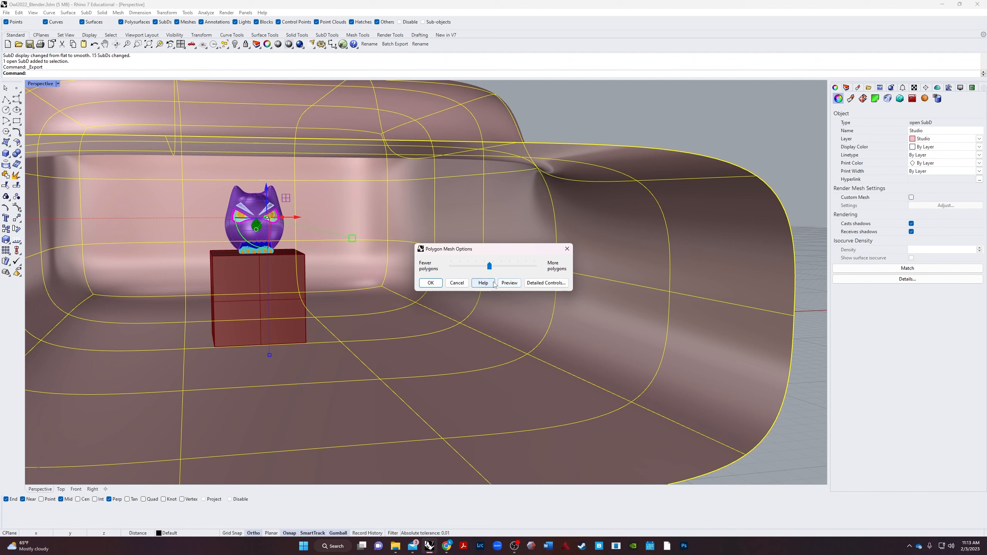
# Preview the backdrop's polygon mesh, then reduce the SubD meshing level to its minimum in the detailed controls and preview again.
pyautogui.click(508, 283)
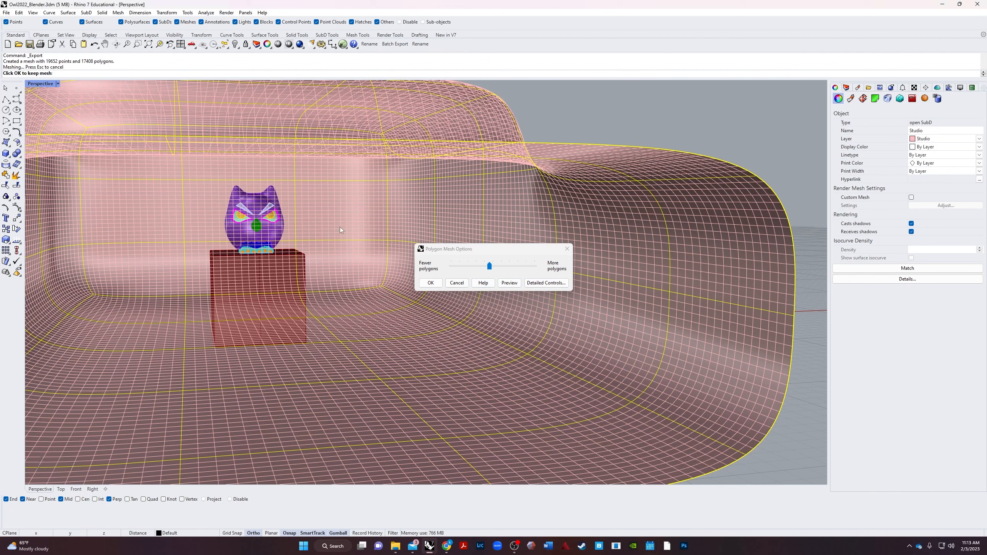
pyautogui.click(546, 283)
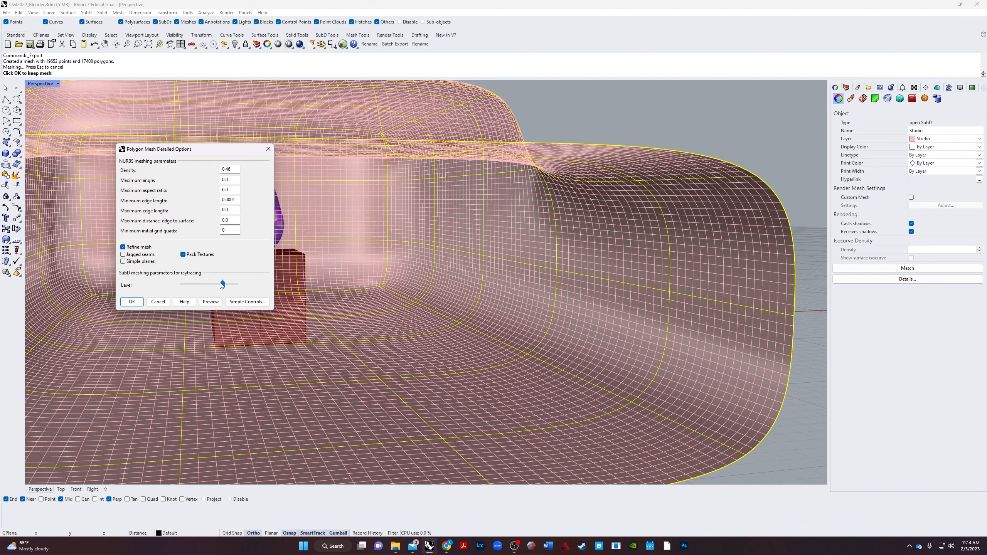
pyautogui.moveTo(222, 285); pyautogui.dragTo(201, 287)
pyautogui.click(211, 302)
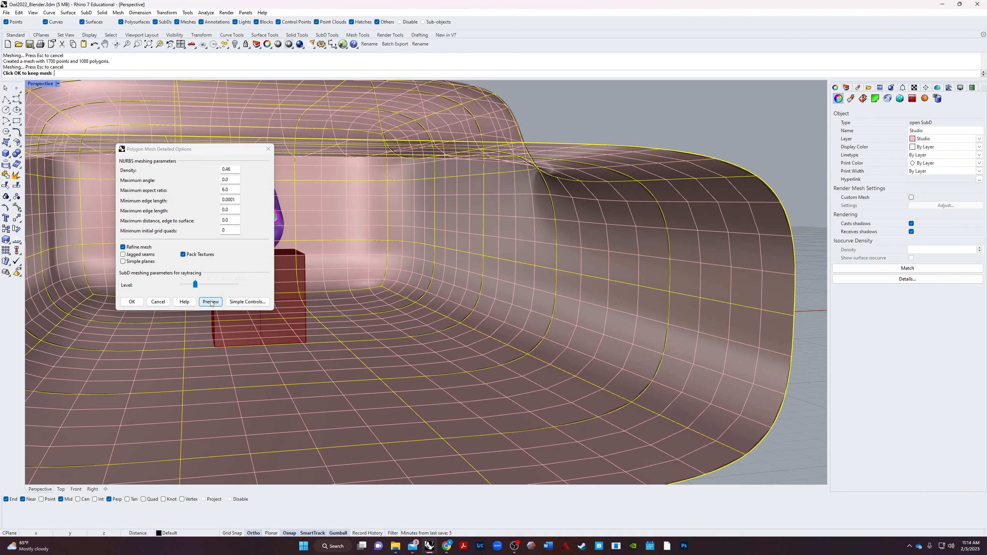
pyautogui.moveTo(195, 285); pyautogui.dragTo(182, 285)
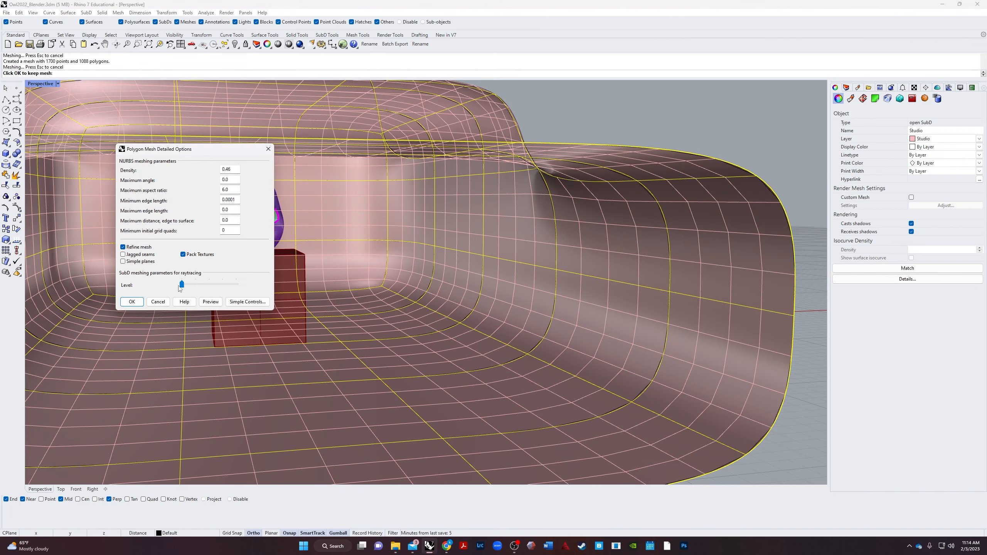
pyautogui.click(210, 302)
pyautogui.moveTo(583, 288); pyautogui.dragTo(541, 277, button='right')
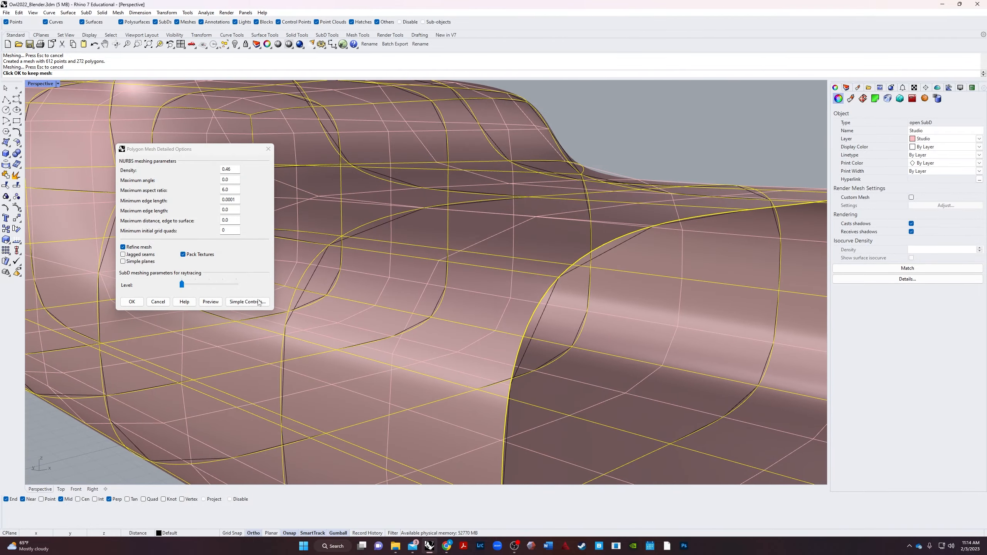
# Compare the mesh preview one SubD level higher with the preview at the lowest level, ending on the lowest level.
pyautogui.click(191, 287)
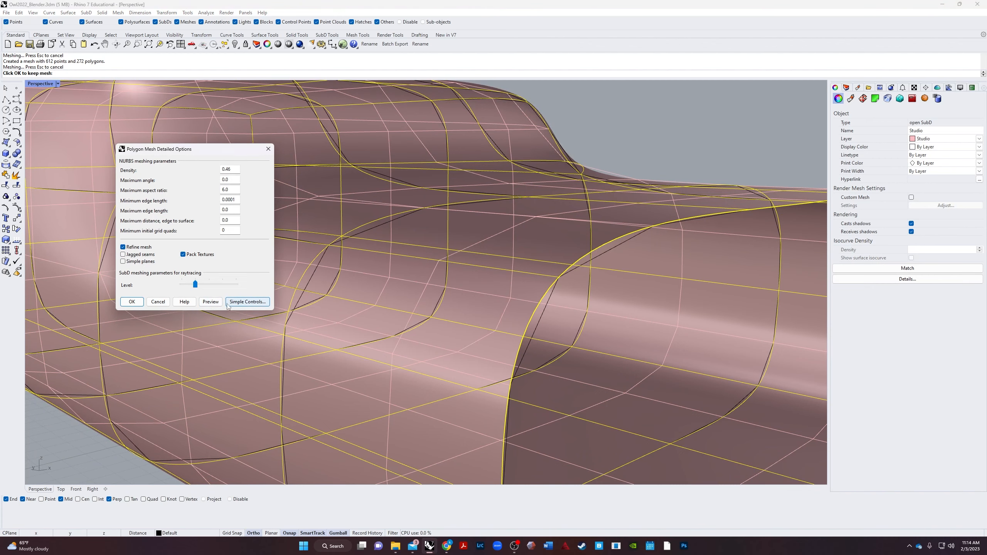
pyautogui.click(210, 302)
pyautogui.moveTo(295, 306); pyautogui.dragTo(323, 304, button='right')
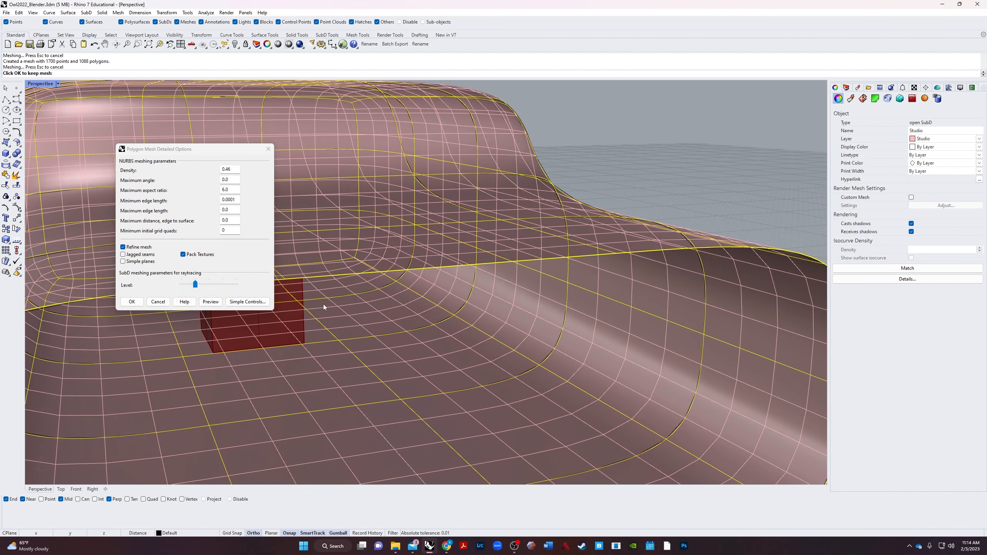
pyautogui.click(184, 284)
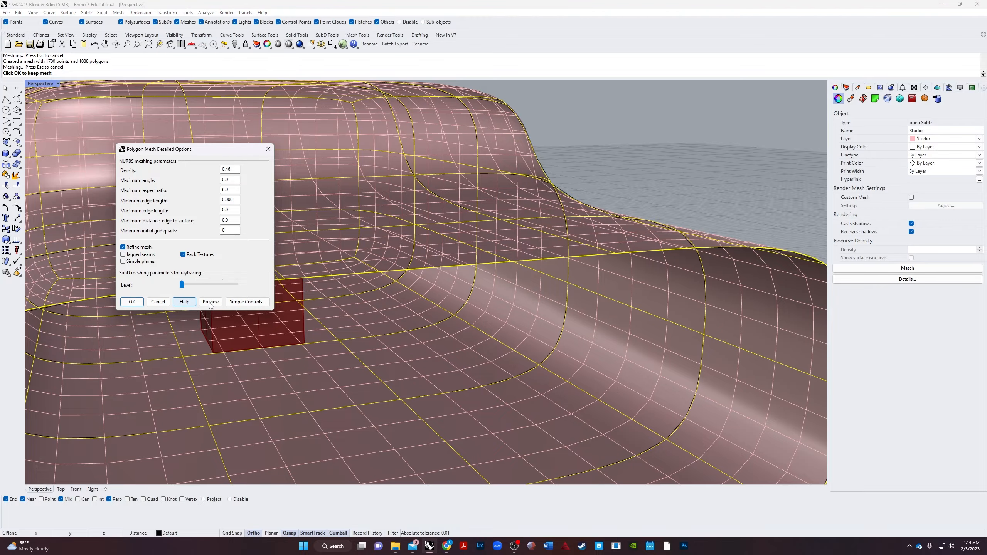
pyautogui.click(211, 302)
pyautogui.moveTo(295, 308); pyautogui.dragTo(405, 308, button='right')
pyautogui.moveTo(338, 294); pyautogui.dragTo(331, 253, button='right')
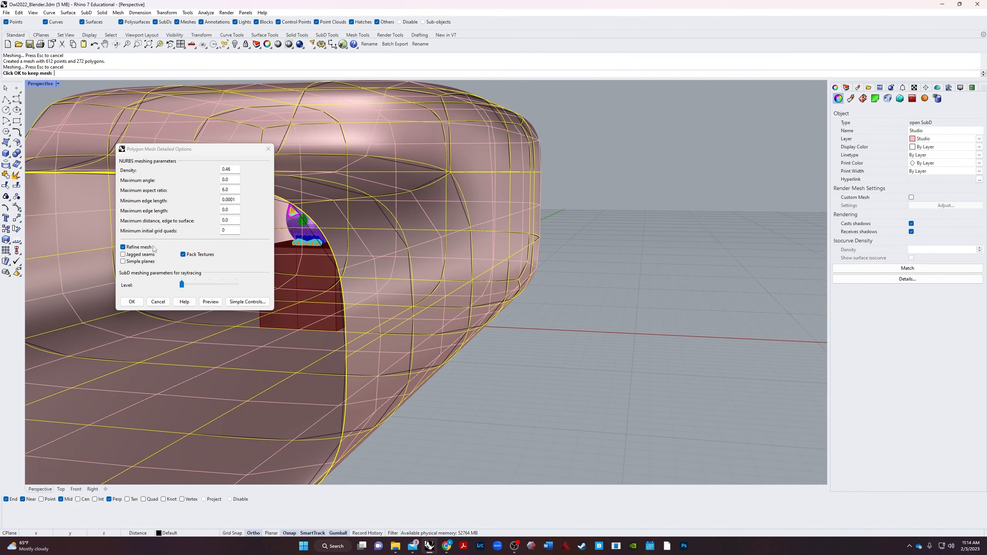
# Turn off Pack Textures and accept the mesh options to complete the FBX export of the backdrop.
pyautogui.click(182, 254)
pyautogui.click(132, 302)
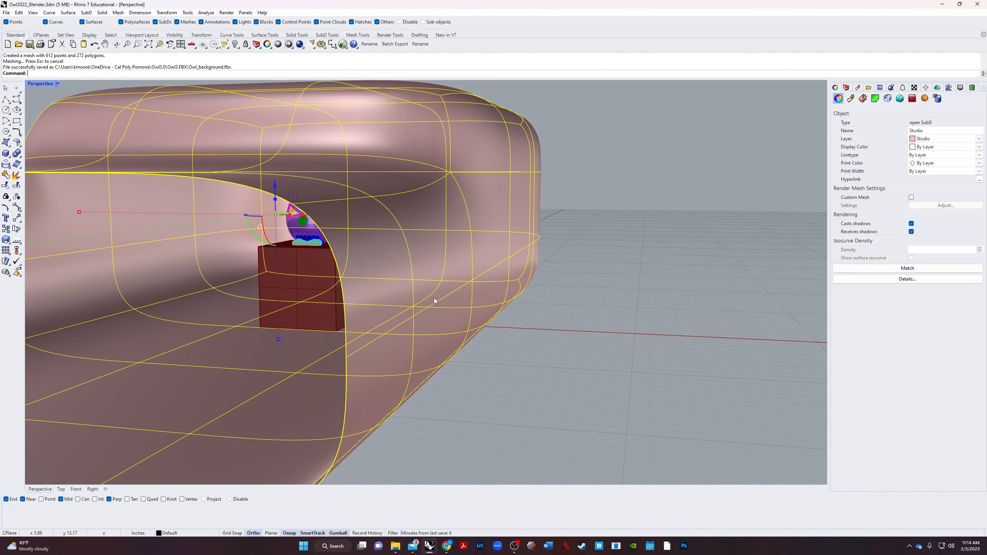
pyautogui.moveTo(611, 292); pyautogui.dragTo(623, 279, button='right')
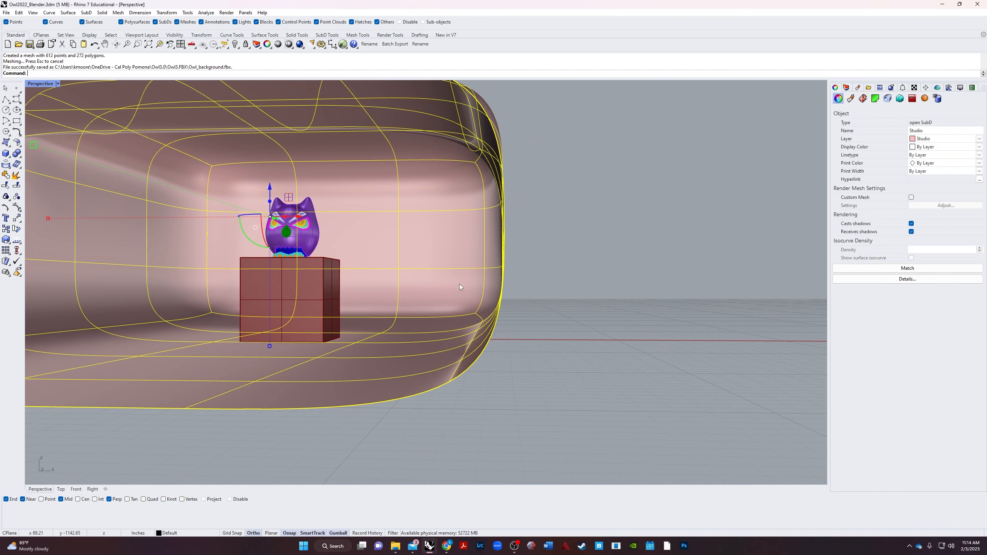
# Delete the studio backdrop from the scene and select all the remaining owl and pedestal parts.
pyautogui.press('Delete')
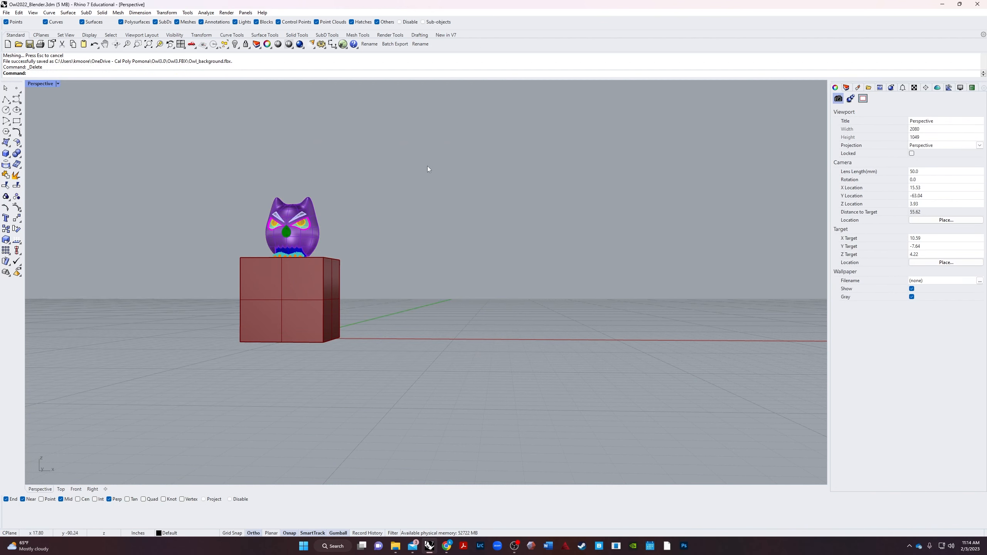
pyautogui.moveTo(423, 154); pyautogui.dragTo(229, 327)
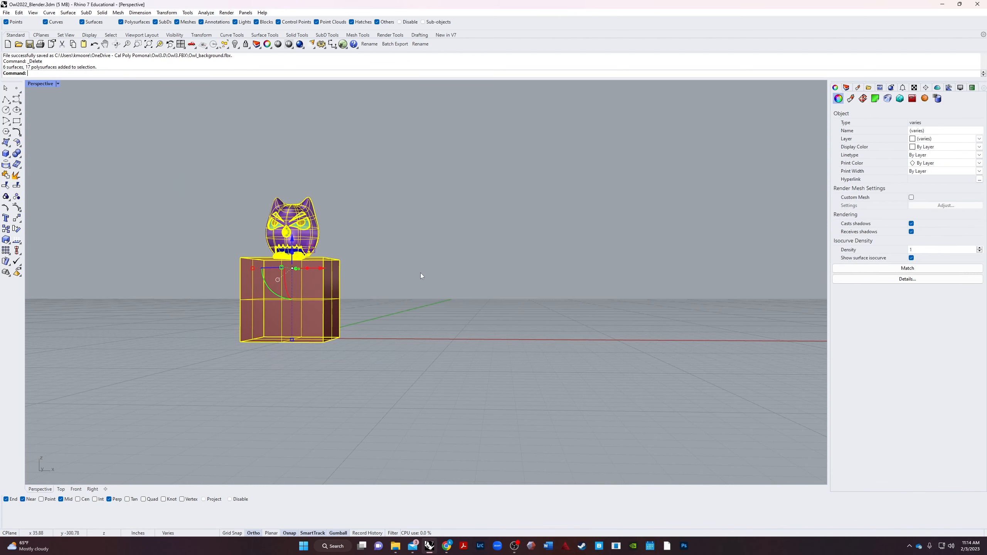
pyautogui.click(377, 153)
pyautogui.moveTo(376, 152); pyautogui.dragTo(227, 366)
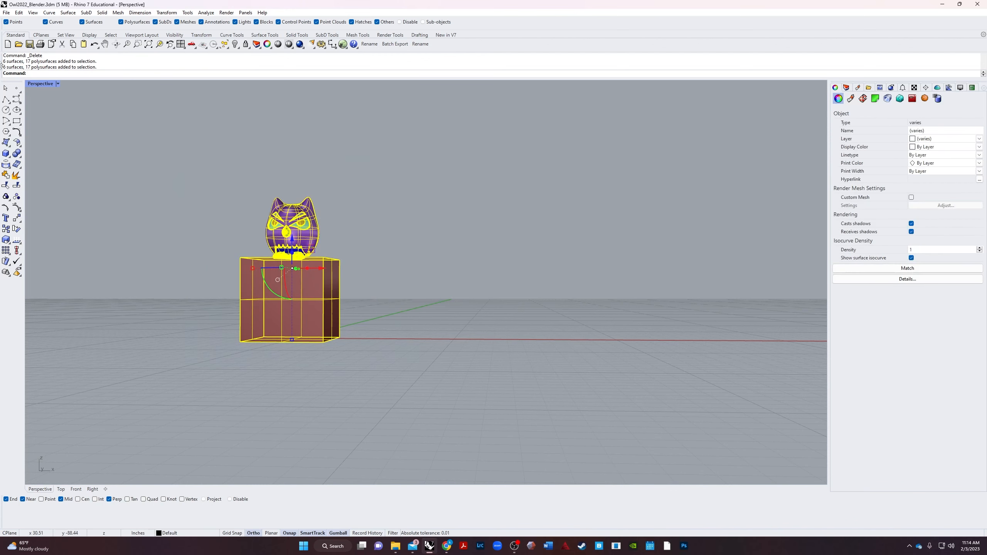
# Export the selected owl and pedestal parts as a MotionBuilder FBX file named Owl in the Owl3.FBX folder.
pyautogui.click(6, 12)
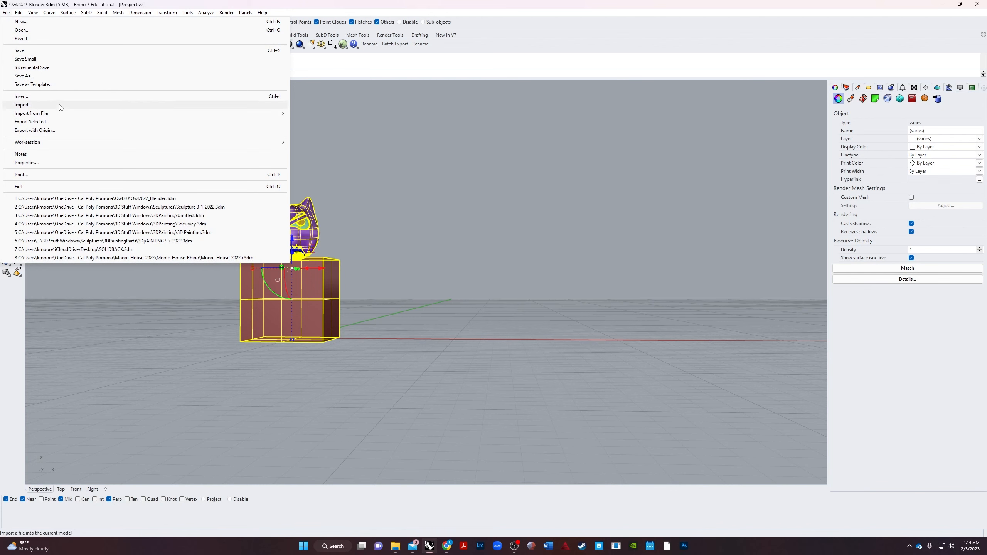
pyautogui.click(53, 123)
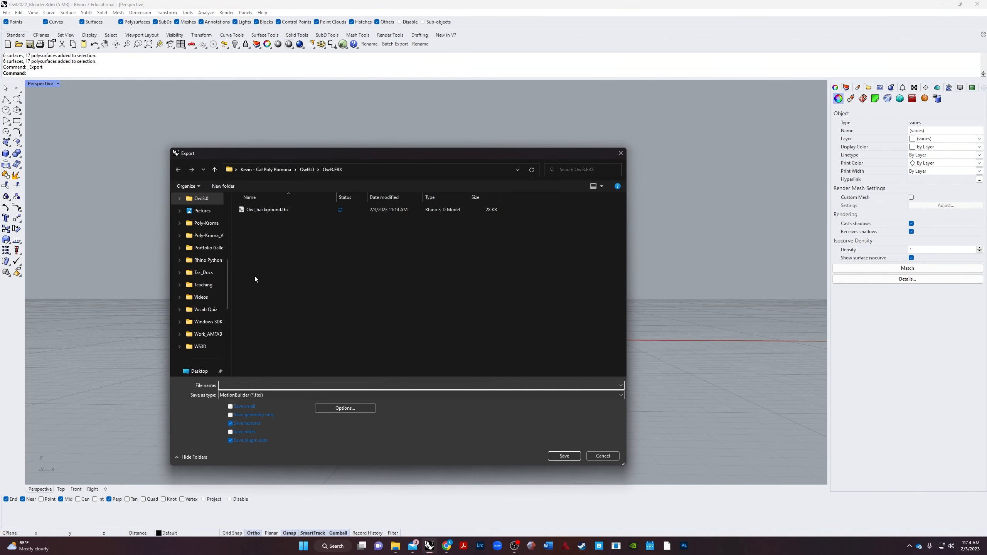
pyautogui.write('Owl')
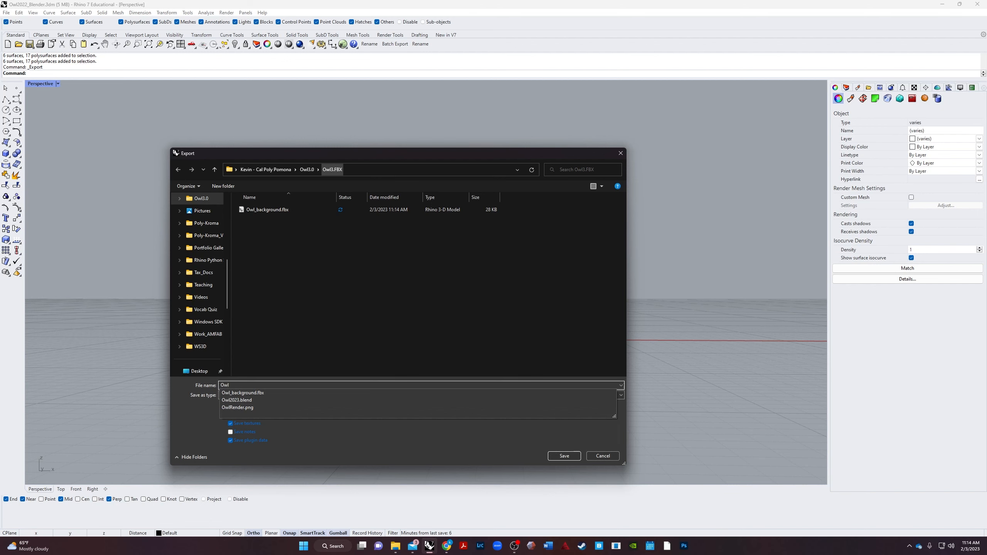
pyautogui.press('Return')
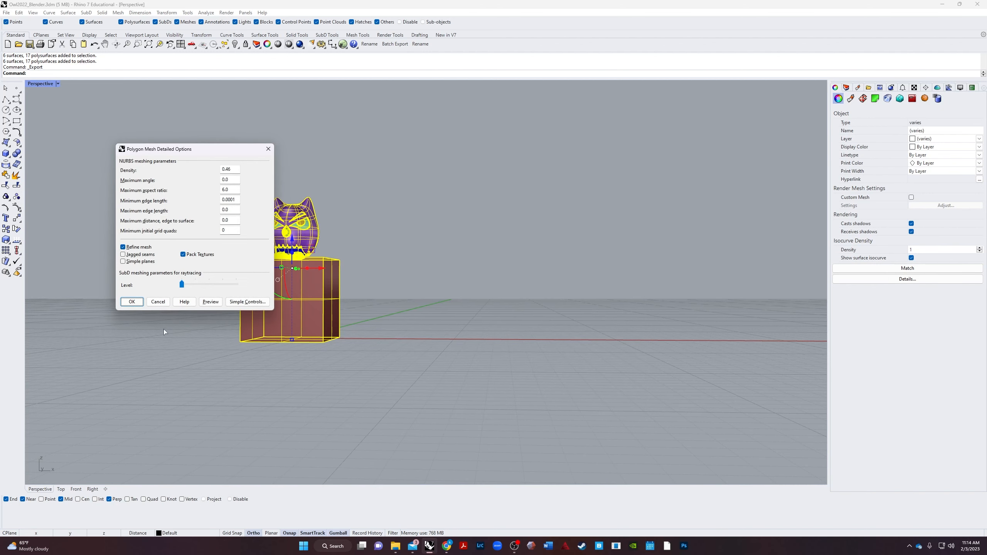
# Preview the export mesh with the detailed options and examine the polygons on the owl and pedestal up close.
pyautogui.click(205, 300)
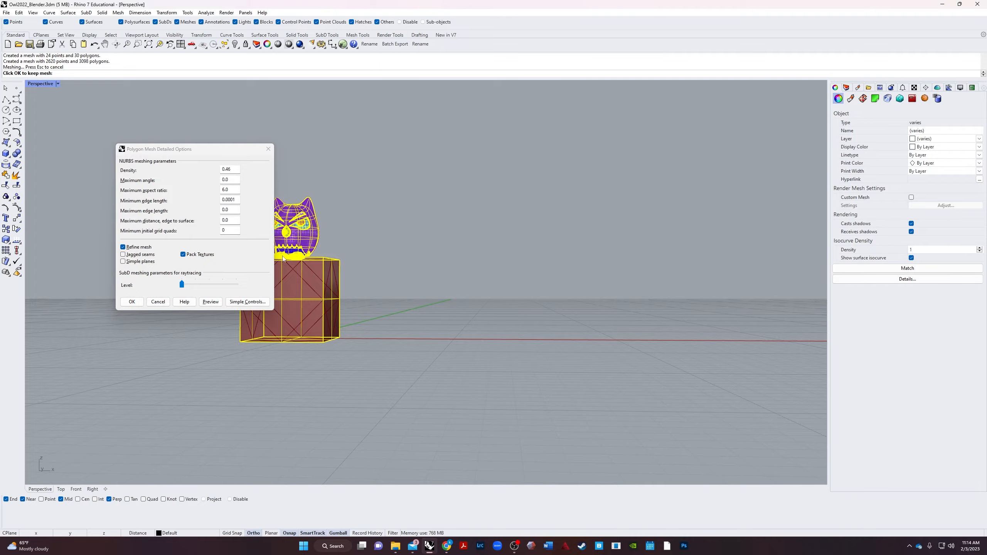
pyautogui.moveTo(206, 151); pyautogui.dragTo(486, 161)
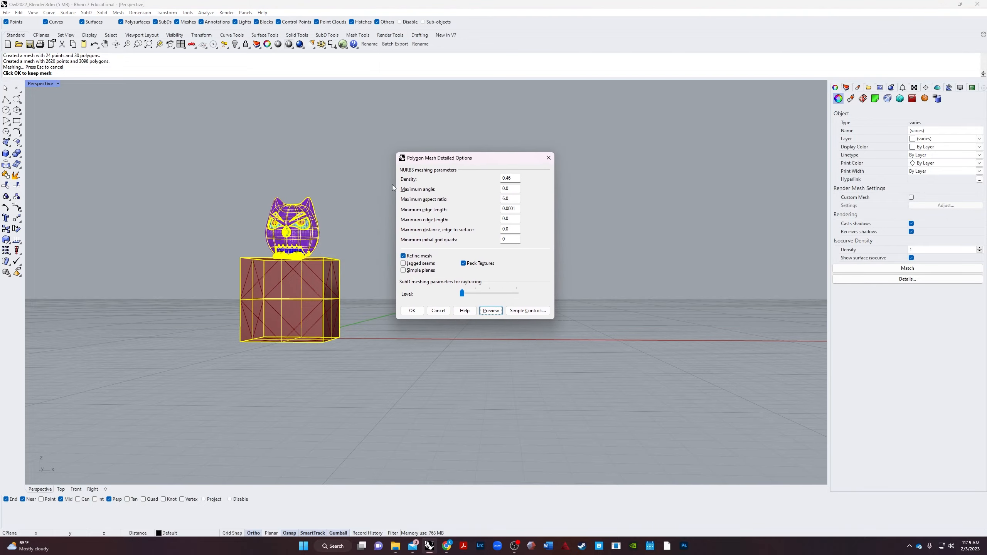
pyautogui.scroll(13, 274, 218)
pyautogui.moveTo(283, 244); pyautogui.dragTo(546, 390, button='right')
pyautogui.scroll(-5, 31, 257)
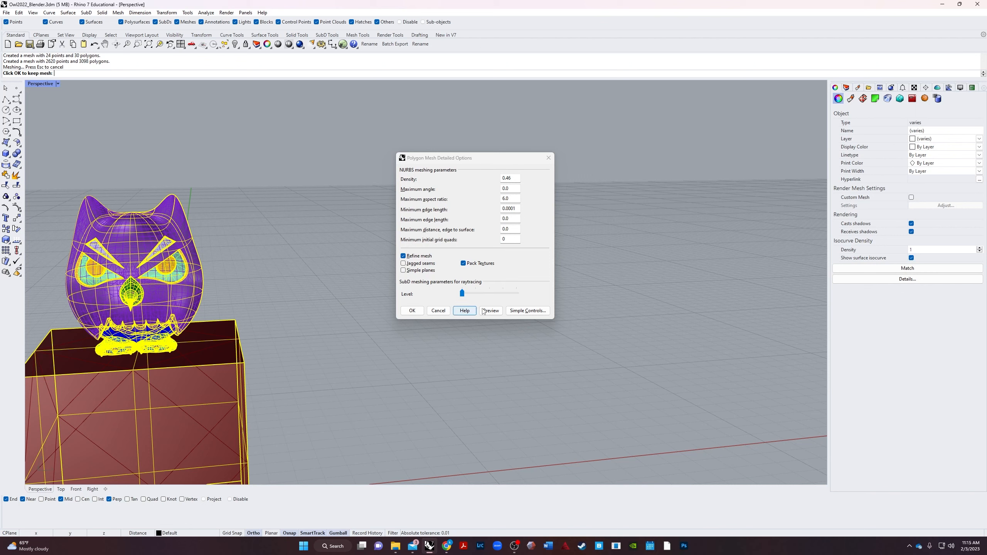
# Switch to the simple mesh controls, preview the owl and pedestal mesh again, and accept it to complete the FBX export.
pyautogui.click(482, 294)
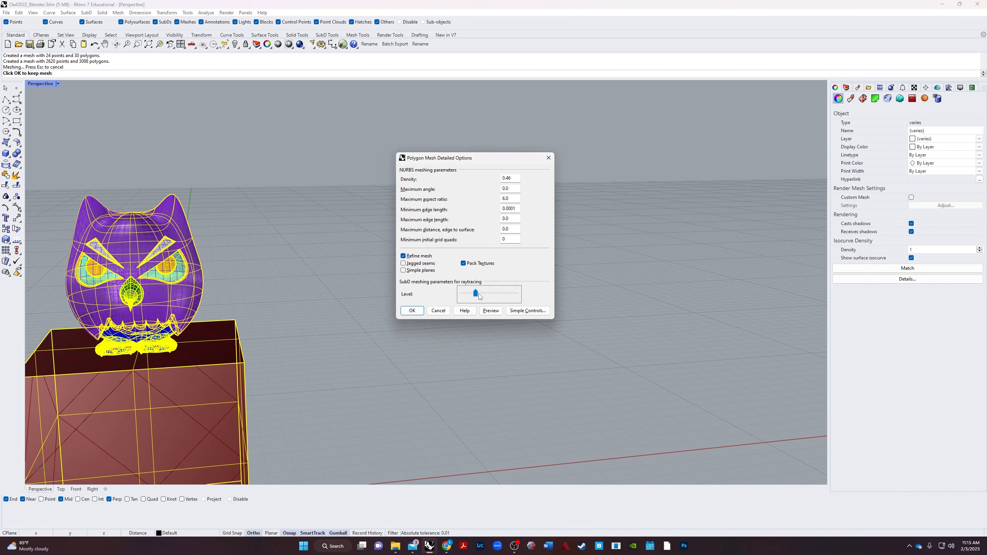
pyautogui.click(517, 310)
pyautogui.click(512, 284)
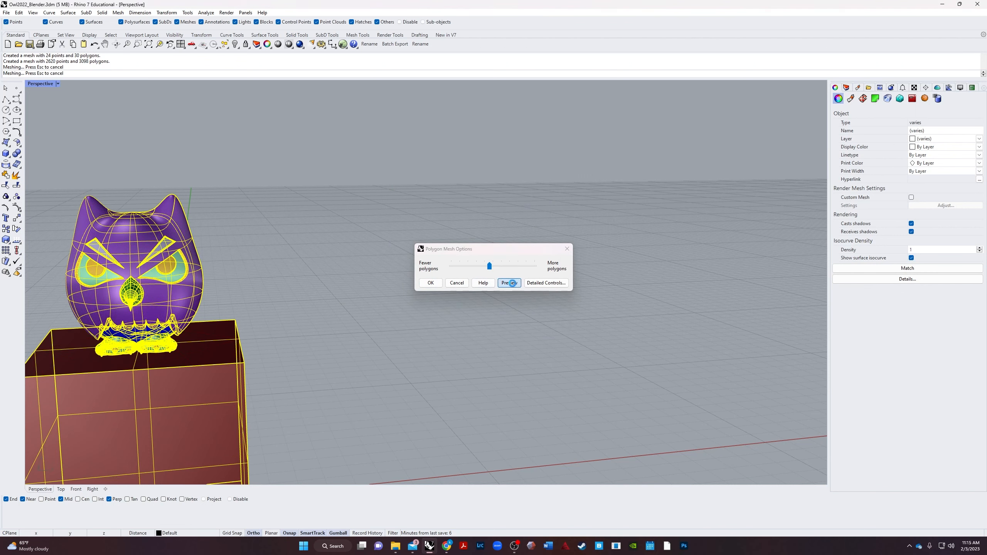
pyautogui.moveTo(295, 339); pyautogui.dragTo(528, 247, button='right')
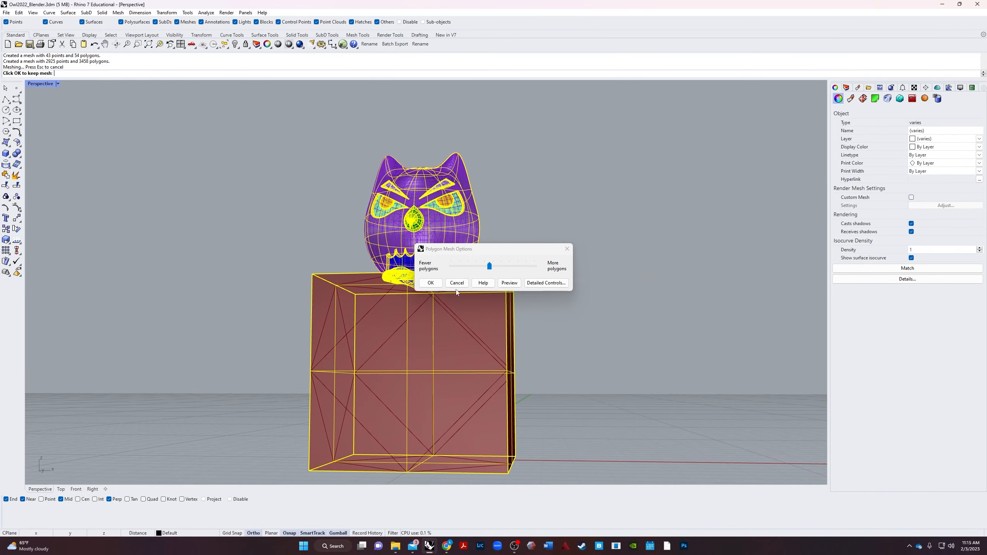
pyautogui.click(430, 284)
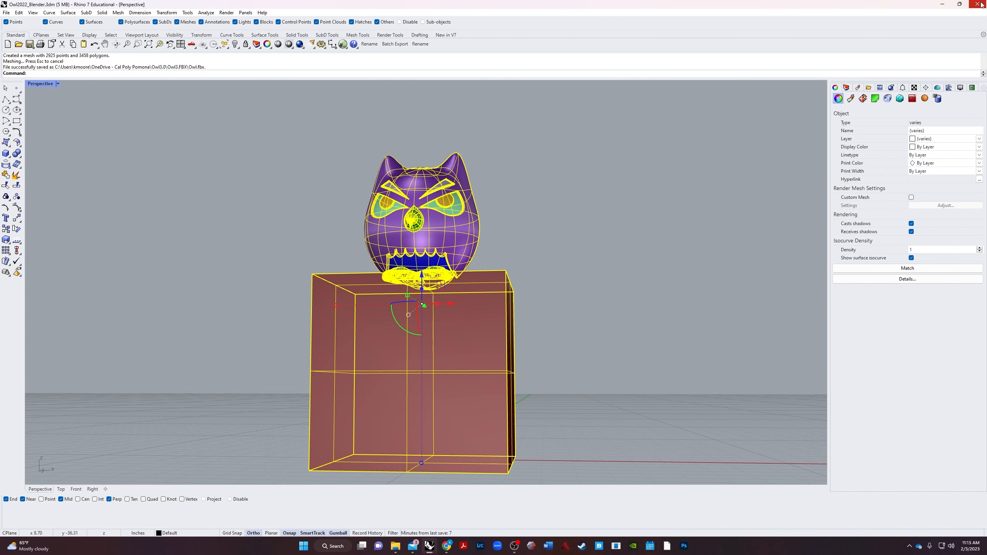
# Minimize Rhino, launch Blender from the desktop, and dismiss its splash screen to work in the default scene.
pyautogui.click(943, 8)
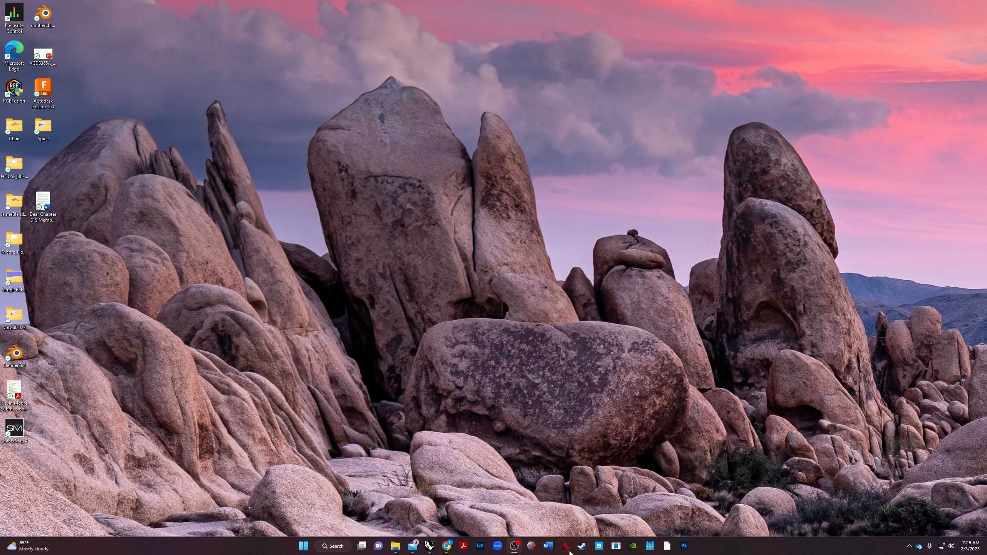
pyautogui.click(333, 546)
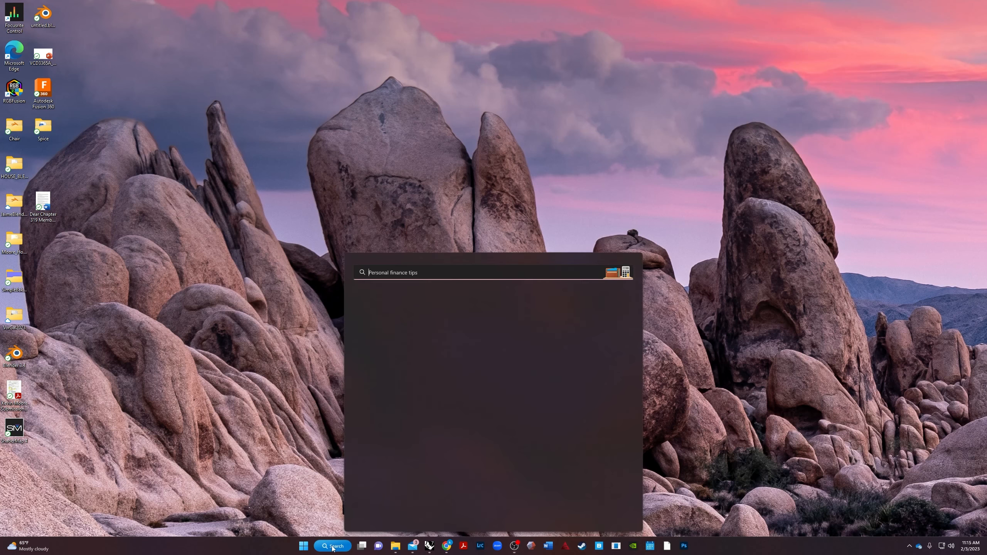
pyautogui.doubleClick(14, 357)
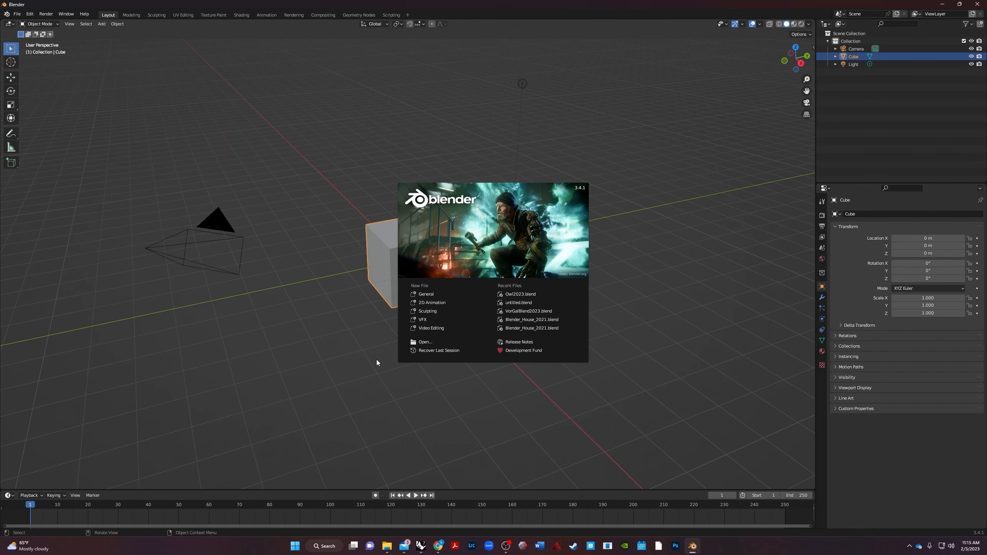
pyautogui.click(336, 322)
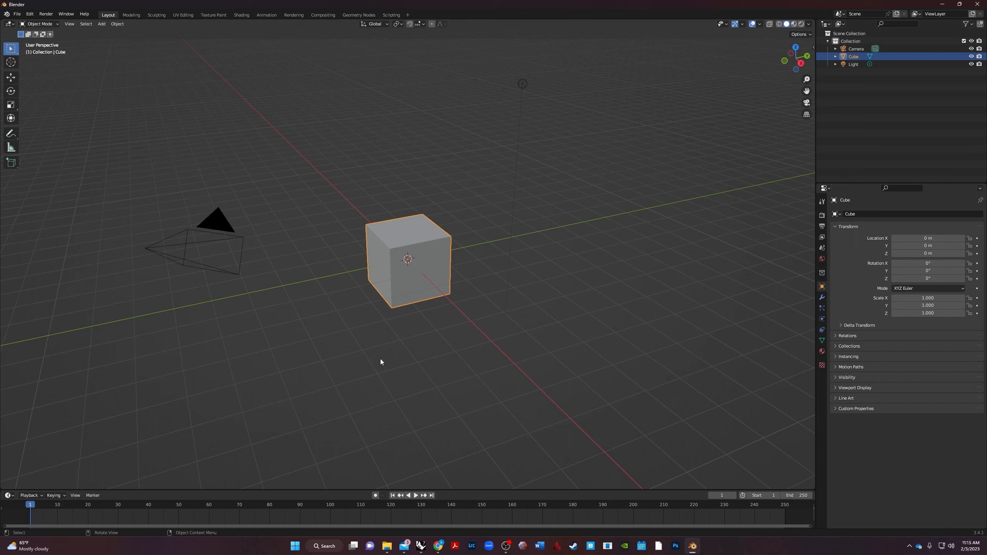
# Delete the default cube and undo the deletion.
pyautogui.click(353, 437)
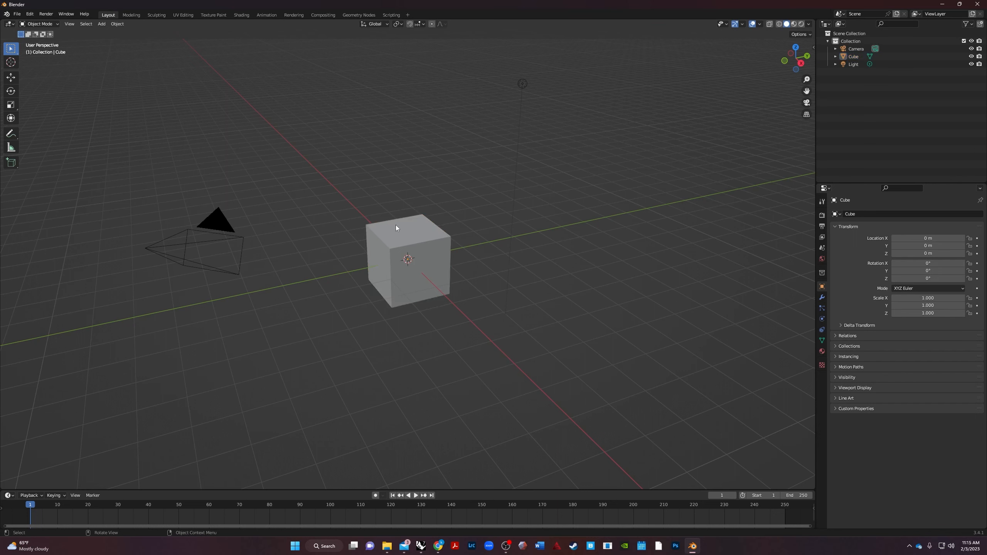
pyautogui.click(437, 276)
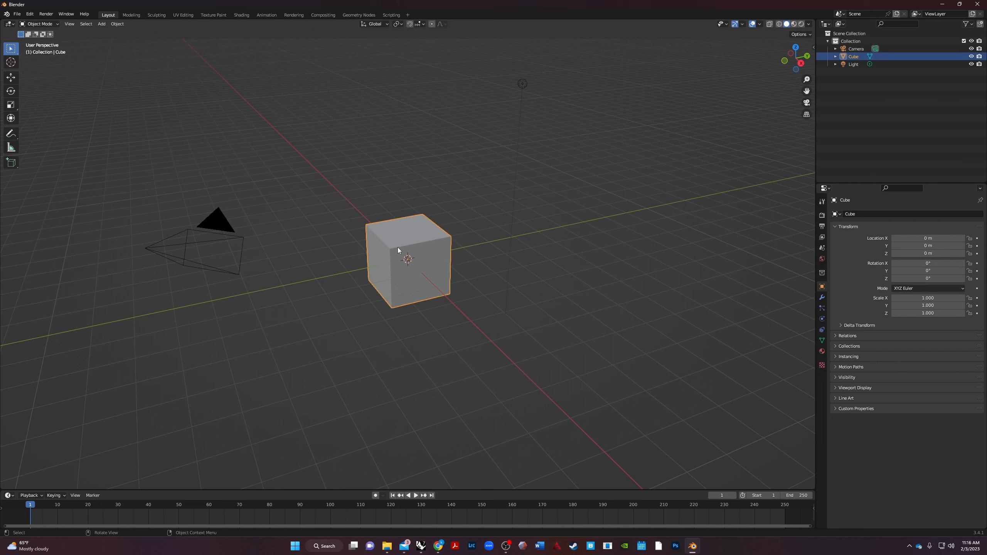
pyautogui.press('Delete')
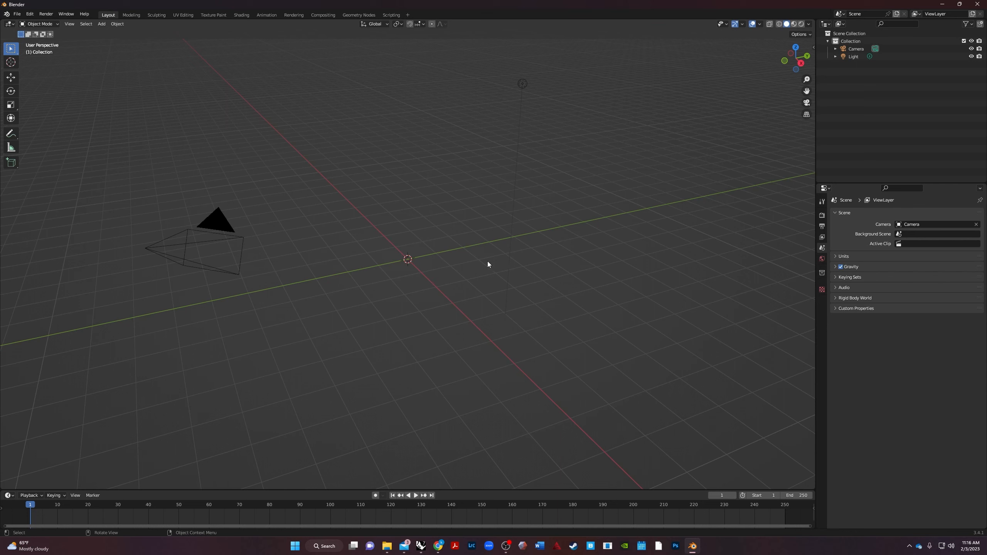
pyautogui.hotkey('ctrl', 'z')
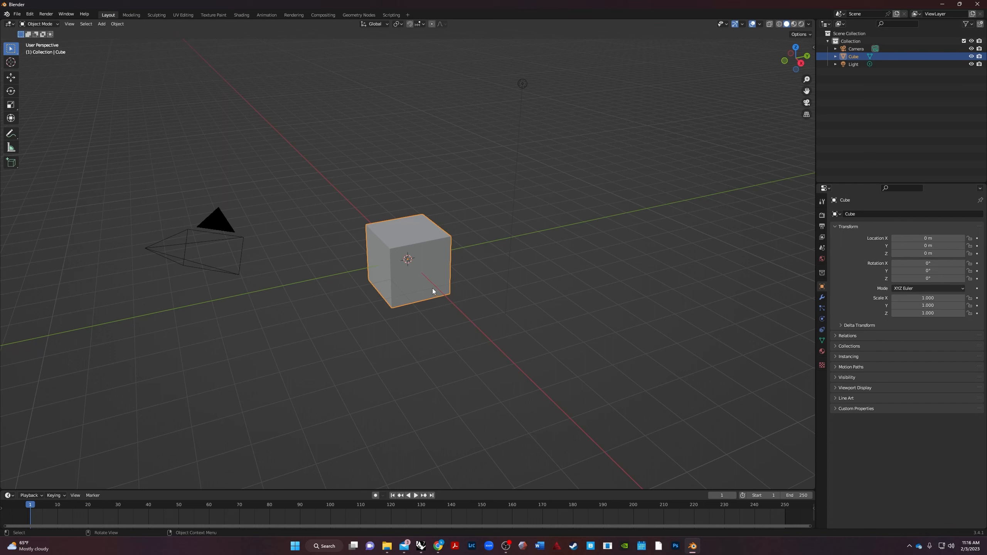
# Delete the default cube from the scene using the delete confirmation.
pyautogui.press('x')
pyautogui.click(420, 291)
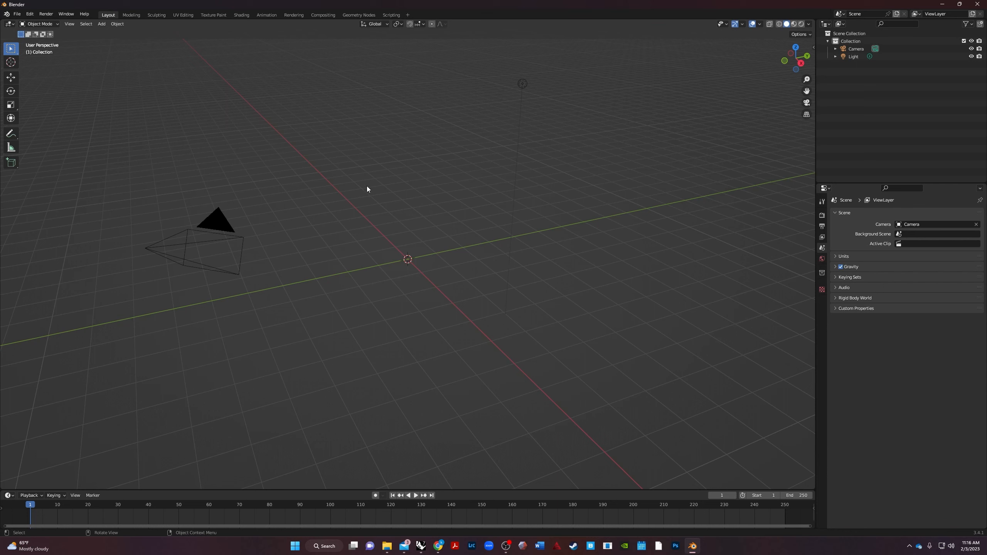
pyautogui.hotkey('shift', 'a')
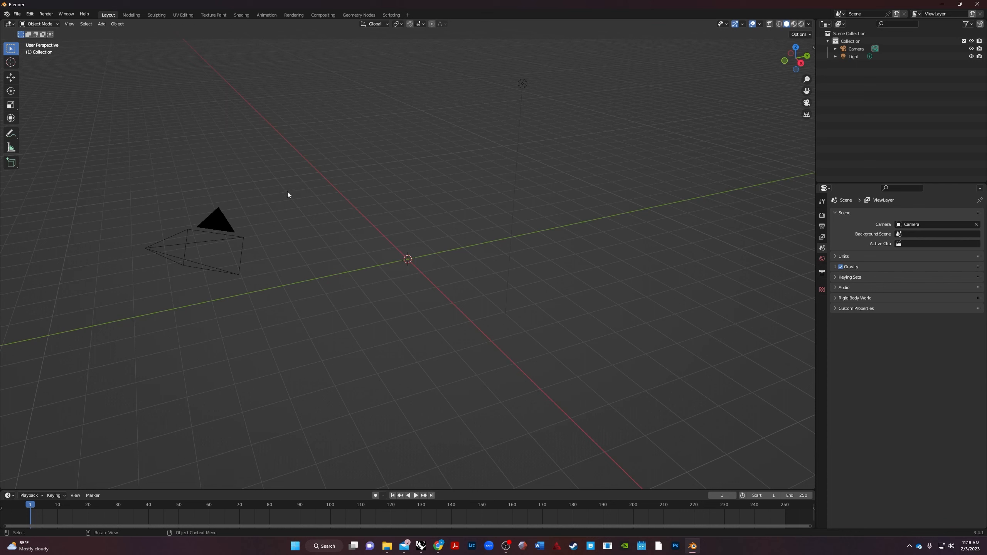
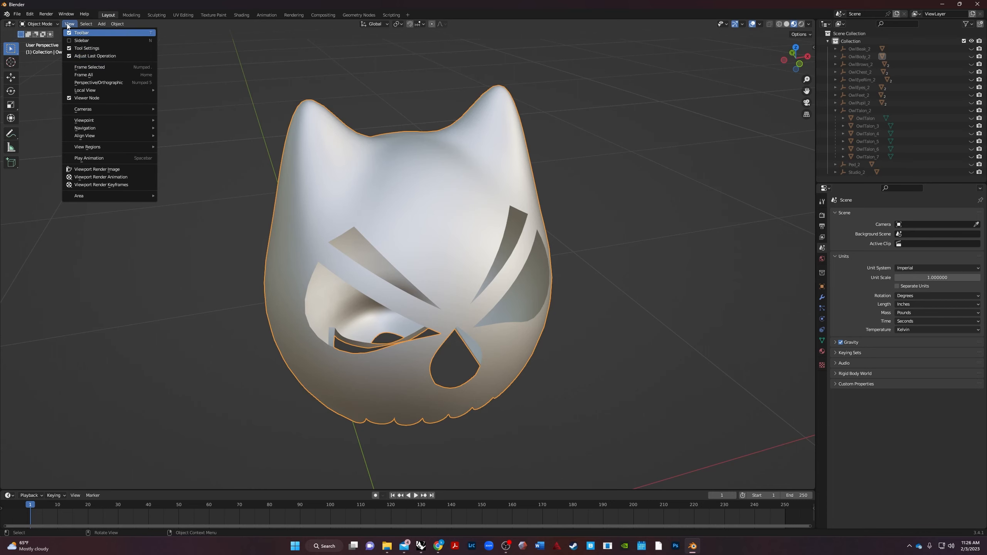
# Merge the owl body's duplicate vertices by distance in Edit Mode, then return to Object Mode.
pyautogui.click(111, 67)
pyautogui.click(232, 142)
pyautogui.moveTo(232, 142)
pyautogui.mouseDown(button='middle')
pyautogui.moveTo(575, 126)
pyautogui.moveTo(228, 115)
pyautogui.moveTo(183, 124)
pyautogui.moveTo(230, 84)
pyautogui.moveTo(169, 128)
pyautogui.moveTo(228, 143)
pyautogui.mouseUp(button='middle')
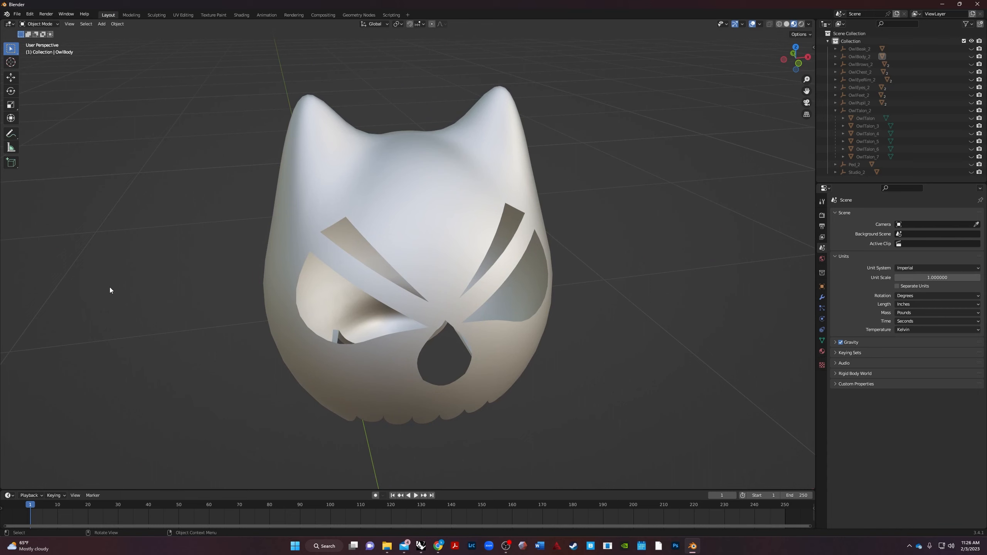
pyautogui.click(383, 165)
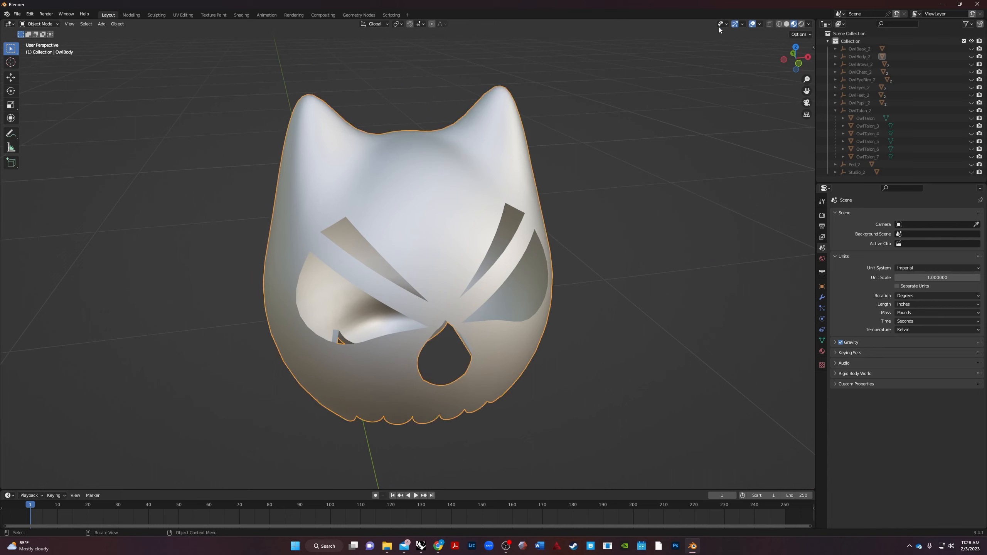
pyautogui.press('Tab')
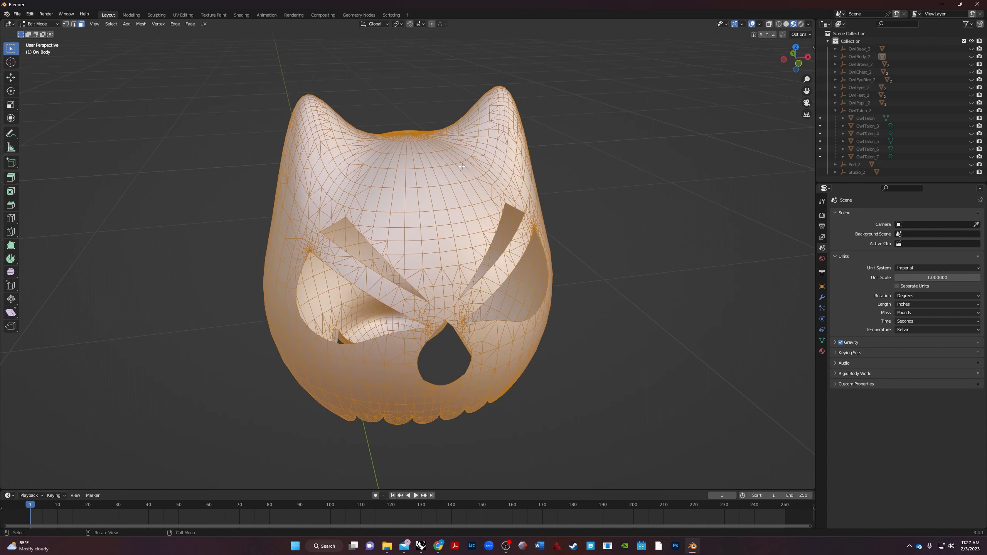
pyautogui.click(141, 24)
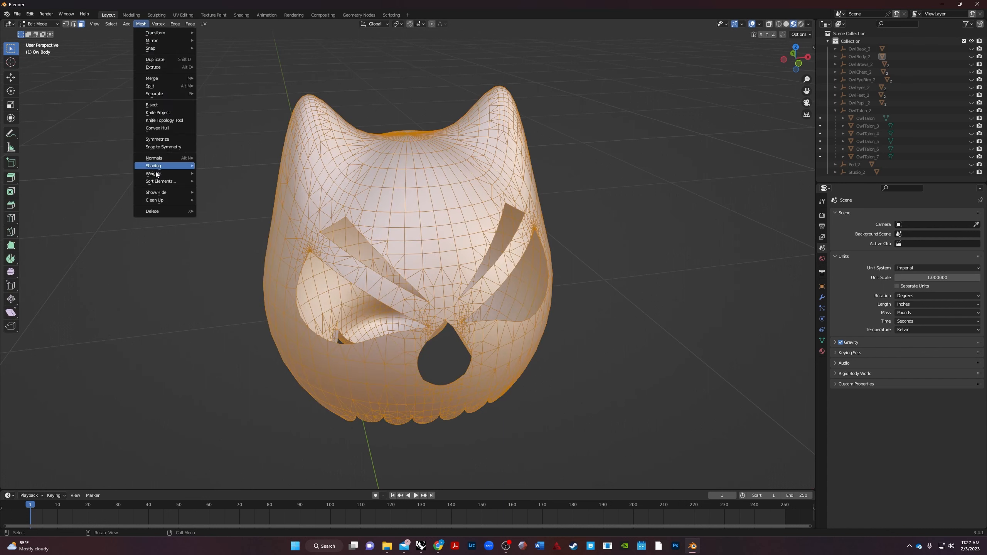
pyautogui.moveTo(161, 200)
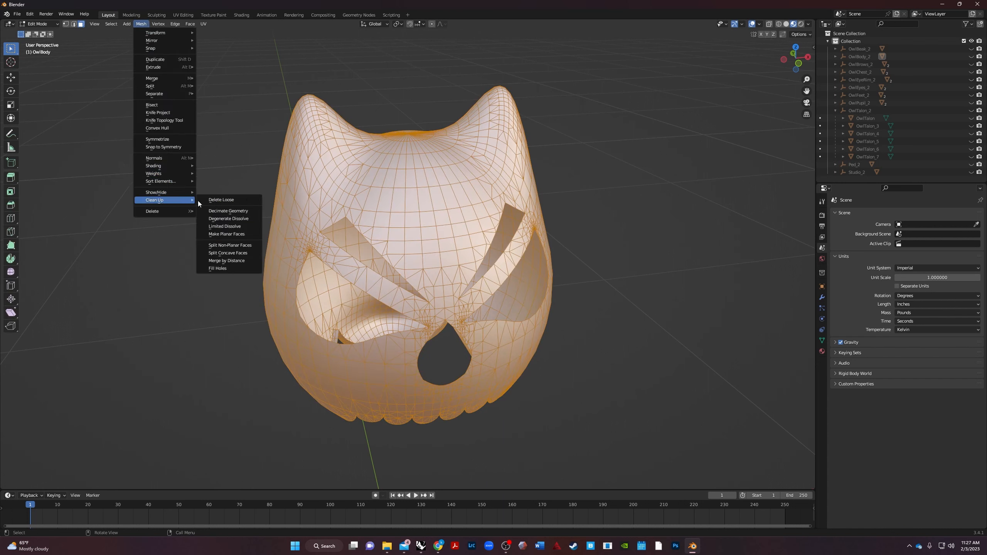
pyautogui.click(226, 261)
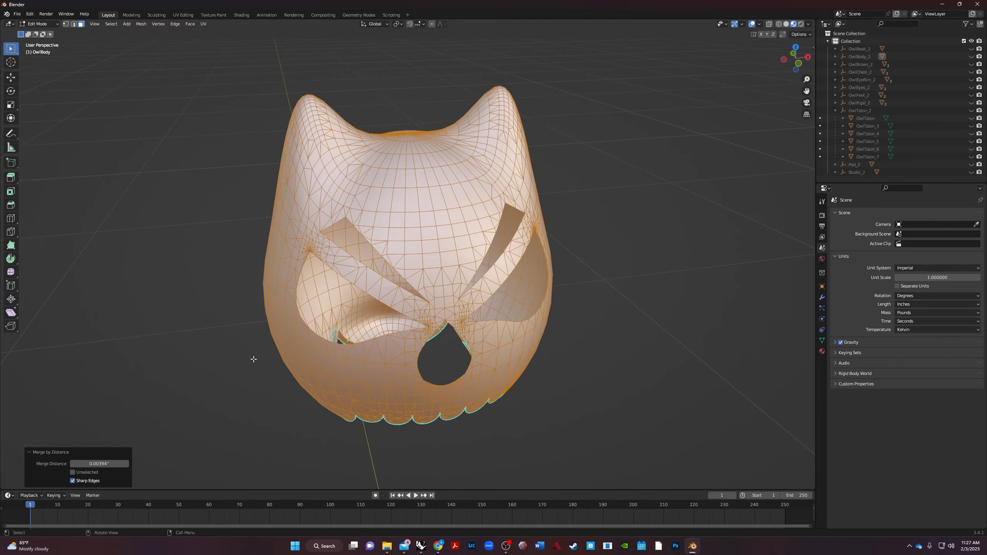
pyautogui.moveTo(575, 438); pyautogui.dragTo(584, 410, button='middle')
pyautogui.press('Tab')
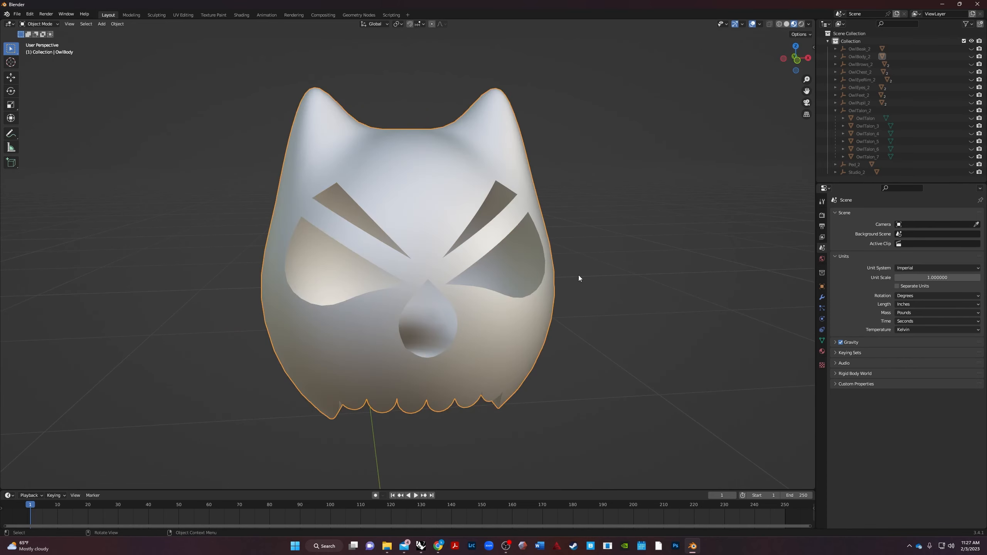
# Unhide all the hidden scene objects and select the pupil of the owl's eye.
pyautogui.moveTo(266, 224)
pyautogui.mouseDown(button='middle')
pyautogui.moveTo(322, 216)
pyautogui.moveTo(274, 210)
pyautogui.moveTo(205, 231)
pyautogui.moveTo(248, 220)
pyautogui.mouseUp(button='middle')
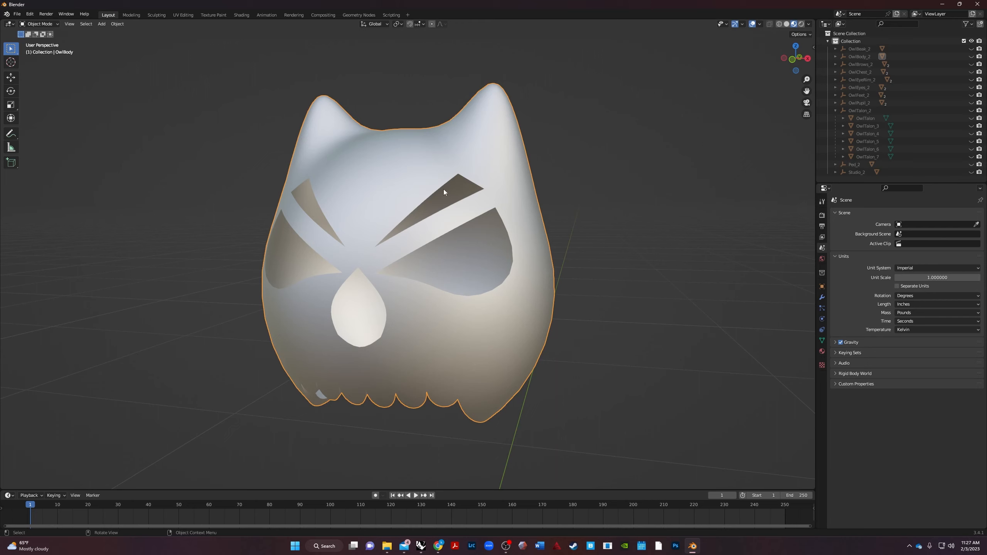
pyautogui.hotkey('alt', 'h')
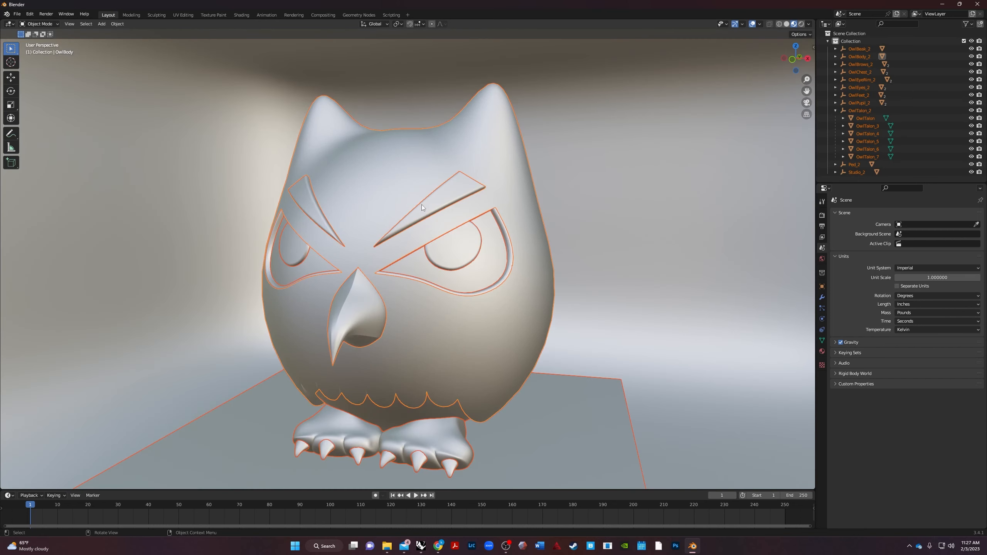
pyautogui.click(457, 256)
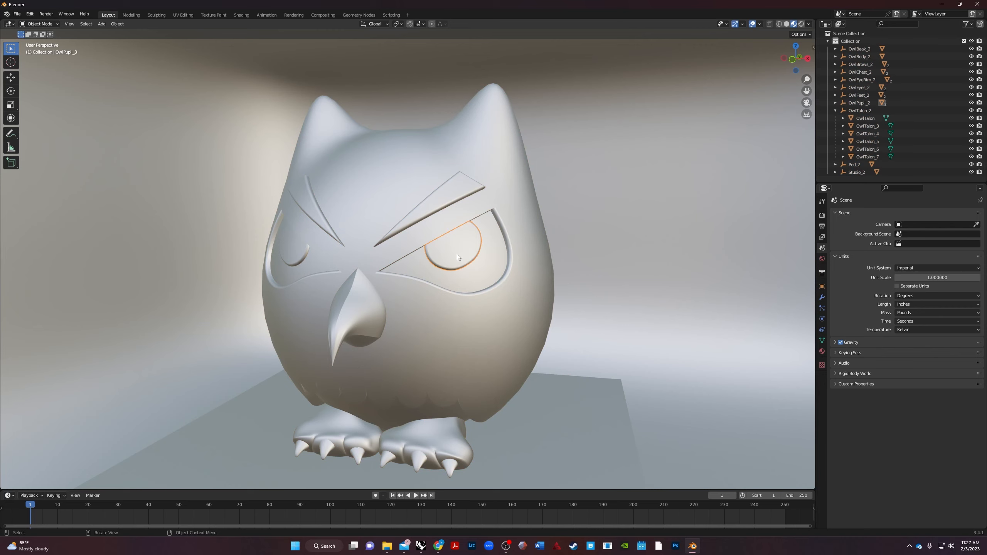
# Select every object in the scene and merge their duplicate vertices by distance in Edit Mode, returning to Object Mode.
pyautogui.scroll(-10, 469, 259)
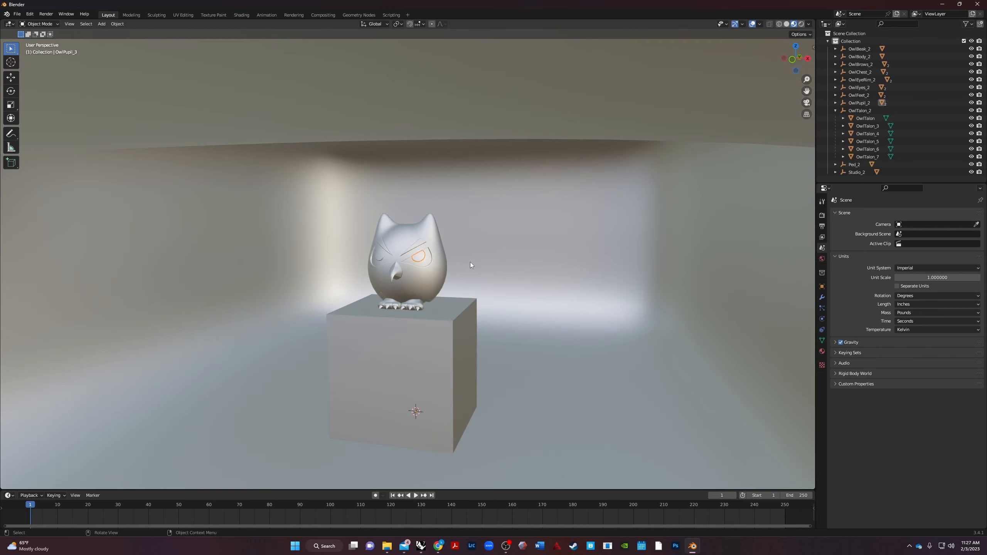
pyautogui.moveTo(596, 116); pyautogui.dragTo(140, 450)
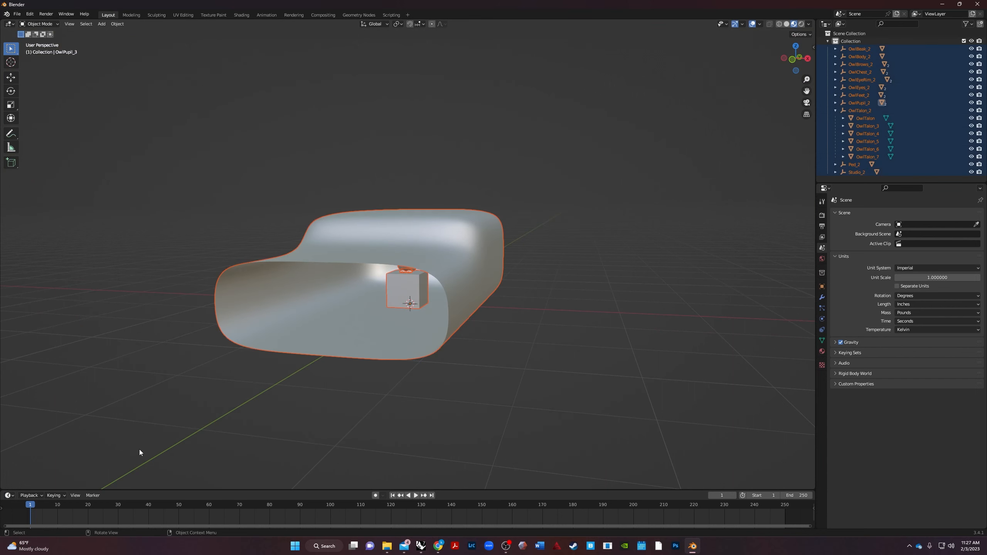
pyautogui.press('Tab')
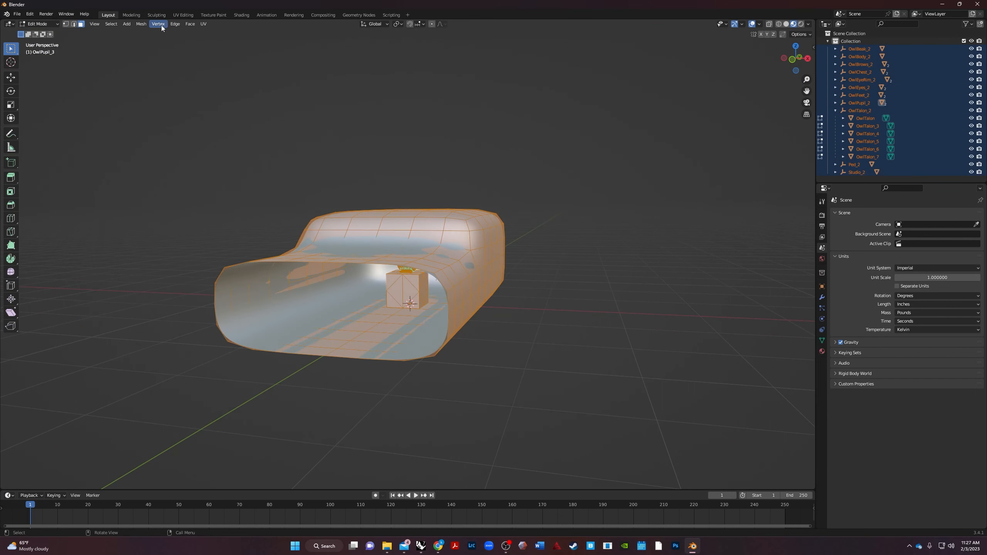
pyautogui.click(141, 25)
pyautogui.moveTo(157, 199)
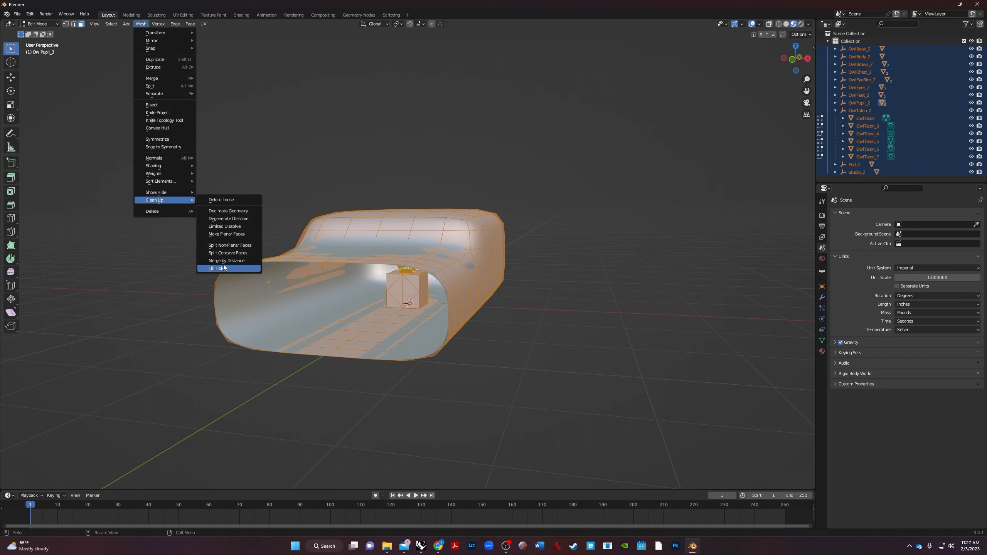
pyautogui.click(225, 262)
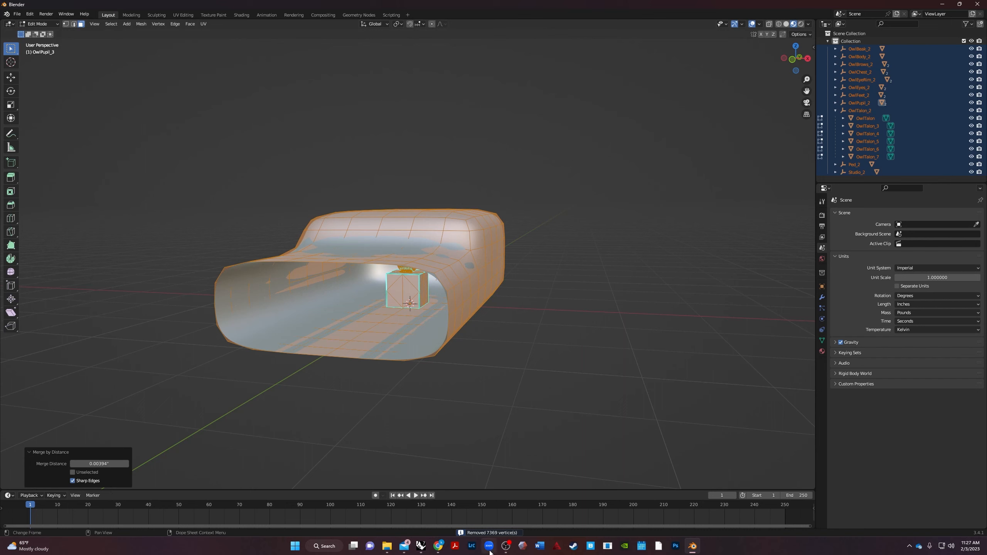
pyautogui.moveTo(506, 546)
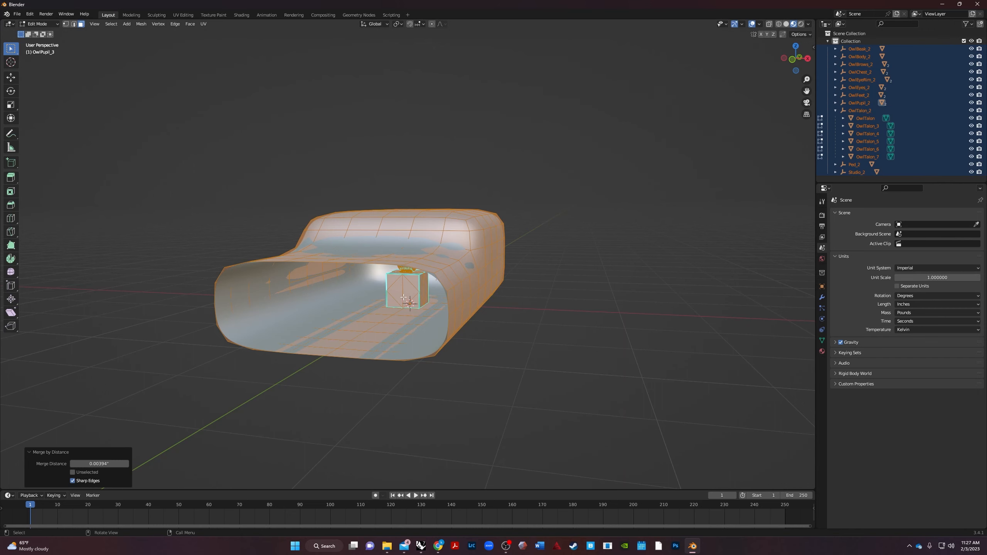
pyautogui.press('Tab')
# Examine the owl and its pedestal up close from the front and both sides.
pyautogui.scroll(10, 475, 255)
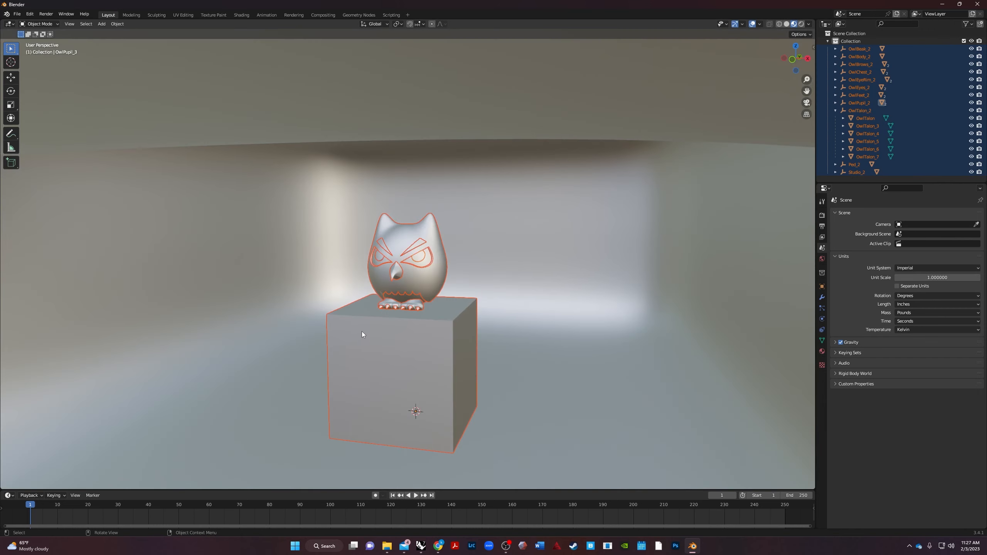
pyautogui.scroll(3, 372, 333)
pyautogui.moveTo(373, 332); pyautogui.dragTo(480, 306, button='middle')
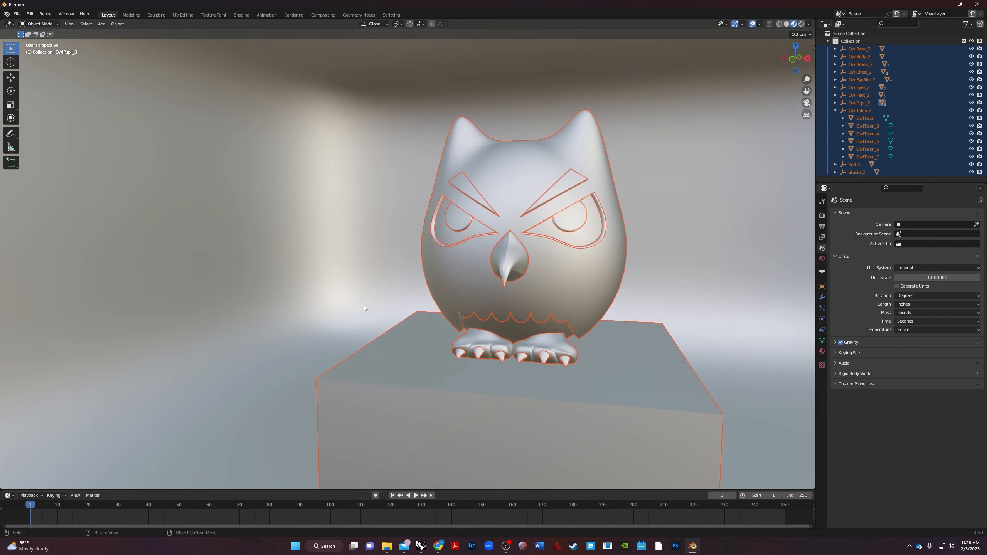
pyautogui.moveTo(364, 306); pyautogui.dragTo(413, 296, button='middle')
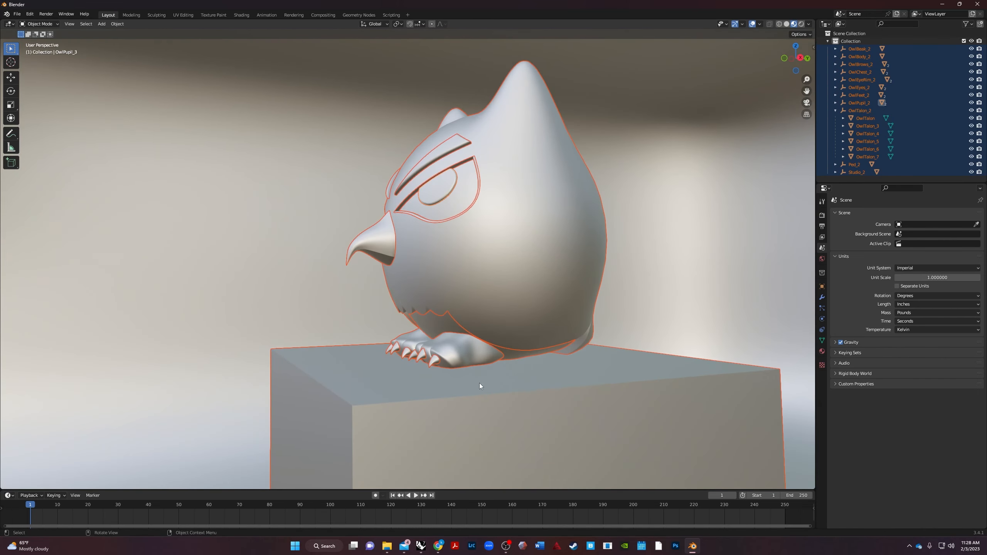
pyautogui.scroll(-3, 480, 383)
pyautogui.moveTo(480, 382); pyautogui.dragTo(578, 234, button='middle')
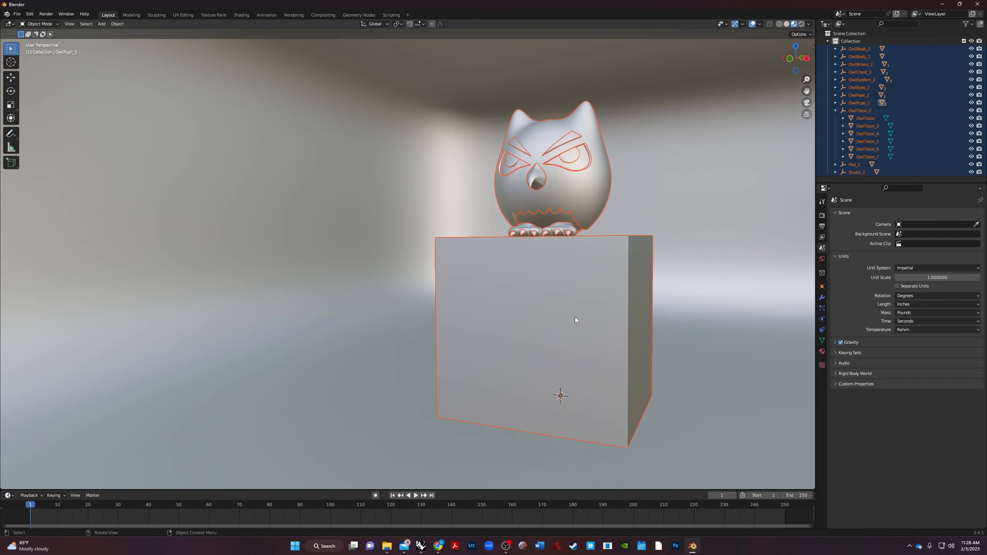
pyautogui.scroll(-2, 400, 292)
pyautogui.scroll(2, 412, 292)
pyautogui.keyDown('shift'); pyautogui.moveTo(575, 220); pyautogui.dragTo(542, 279, button='middle'); pyautogui.keyUp('shift')
pyautogui.moveTo(453, 302); pyautogui.dragTo(455, 370, button='middle')
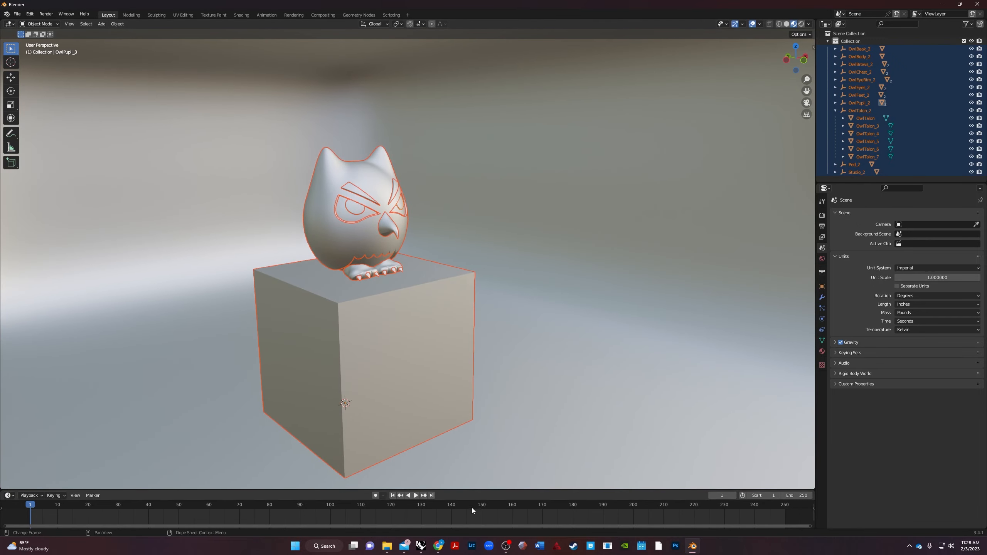
# Add an area light and a camera to the scene.
pyautogui.hotkey('shift', 'a')
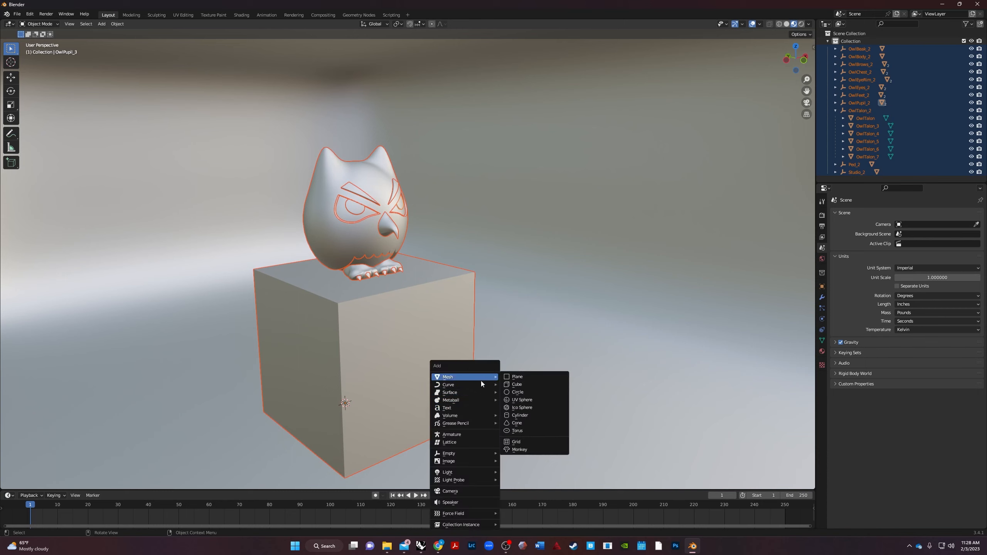
pyautogui.moveTo(491, 476)
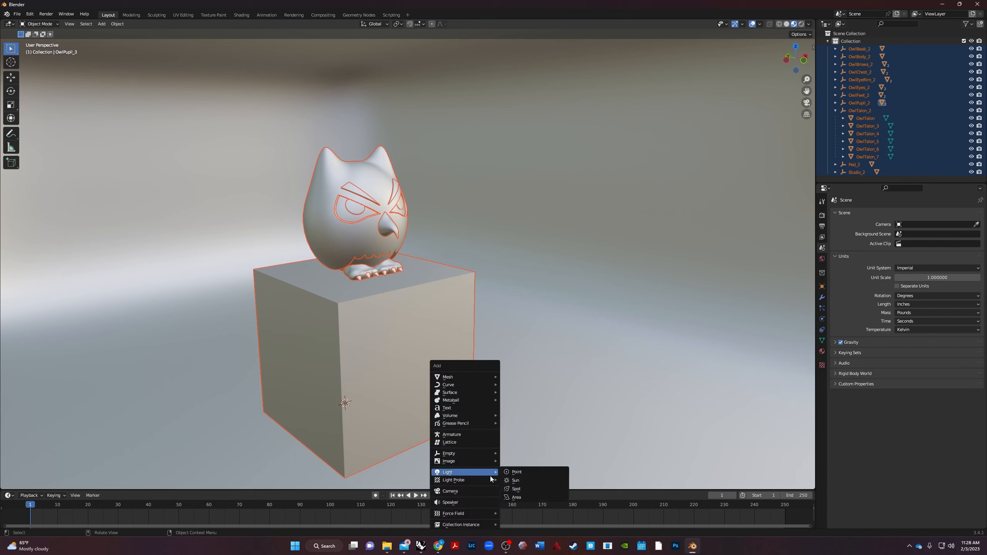
pyautogui.click(517, 498)
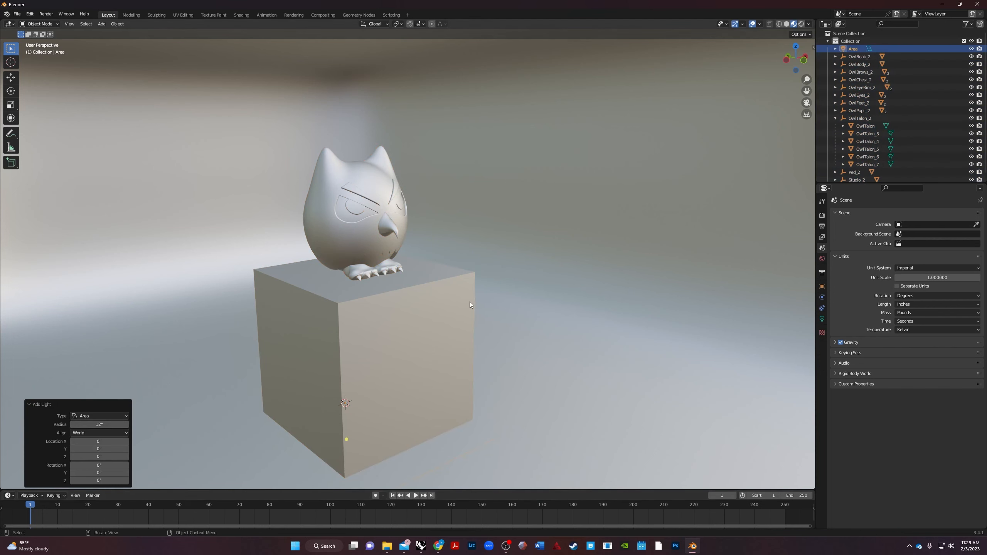
pyautogui.hotkey('shift', 'a')
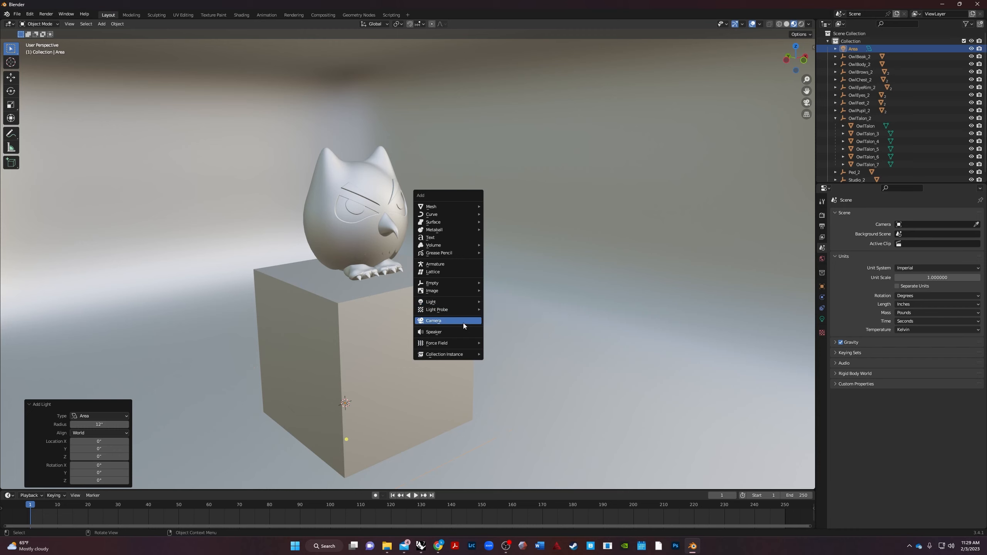
pyautogui.click(464, 325)
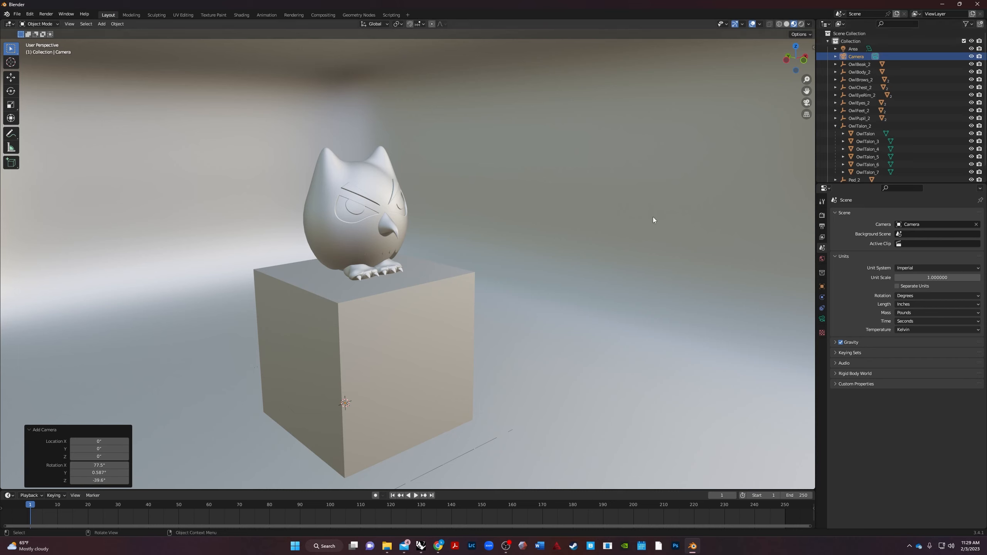
# In a wireframe left view, move the camera about -22 inches in Y and 12 inches up in Z.
pyautogui.click(786, 61)
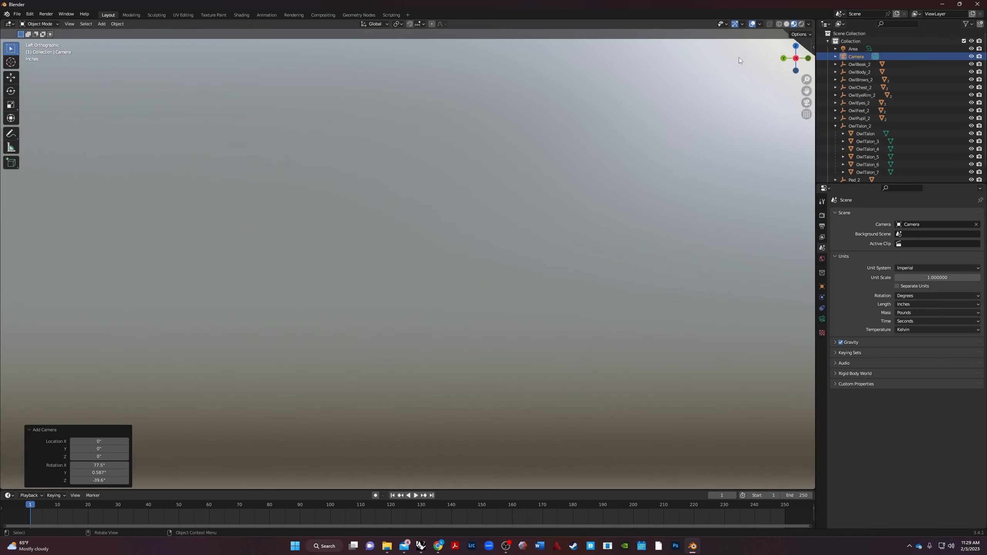
pyautogui.click(780, 25)
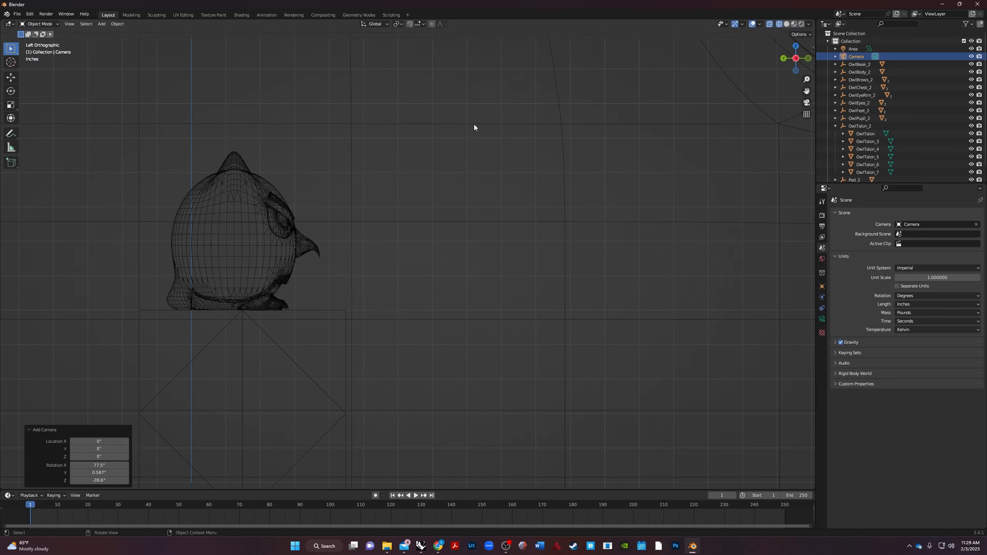
pyautogui.scroll(-10, 269, 280)
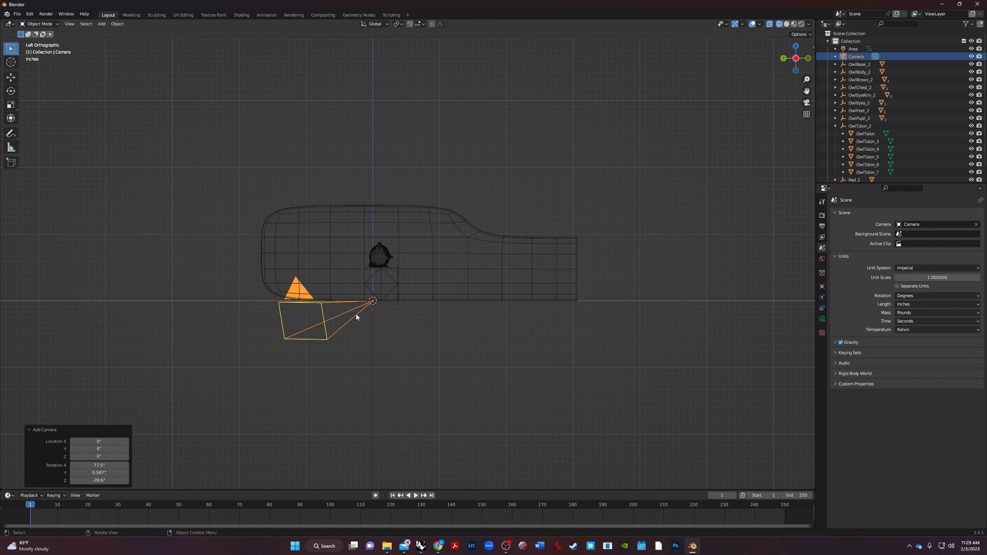
pyautogui.press('g')
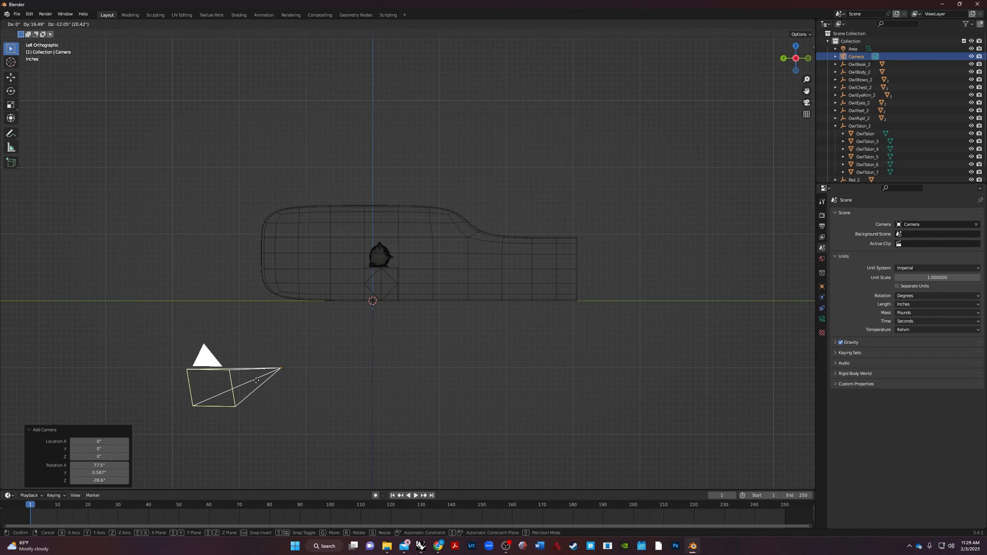
pyautogui.click(479, 251)
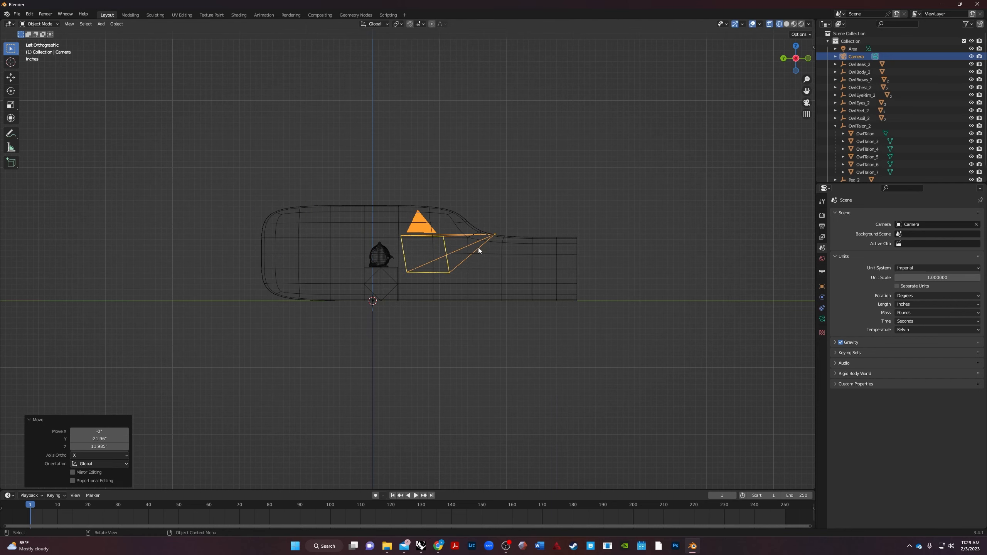
# Rotate the camera about -63 degrees around the Z axis in the top view.
pyautogui.click(796, 47)
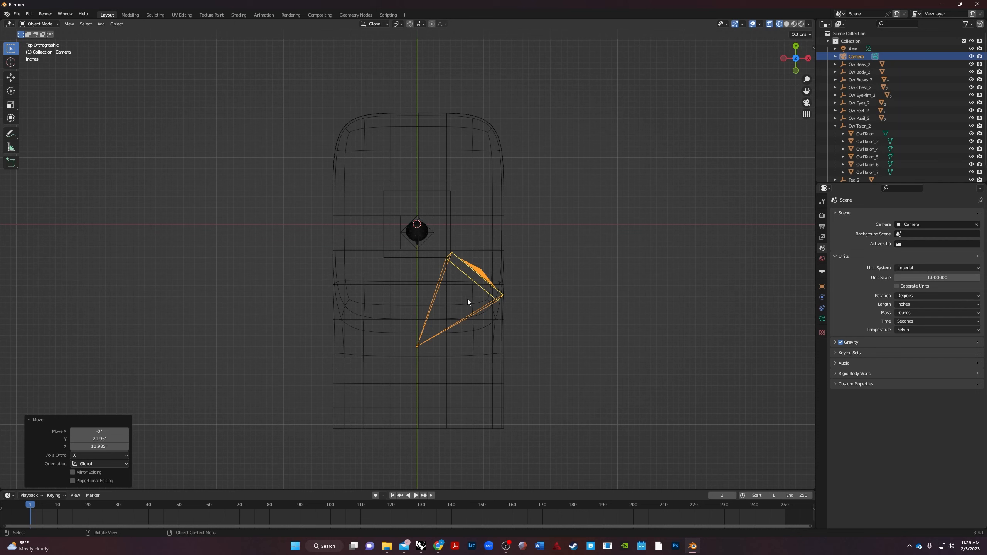
pyautogui.press('r')
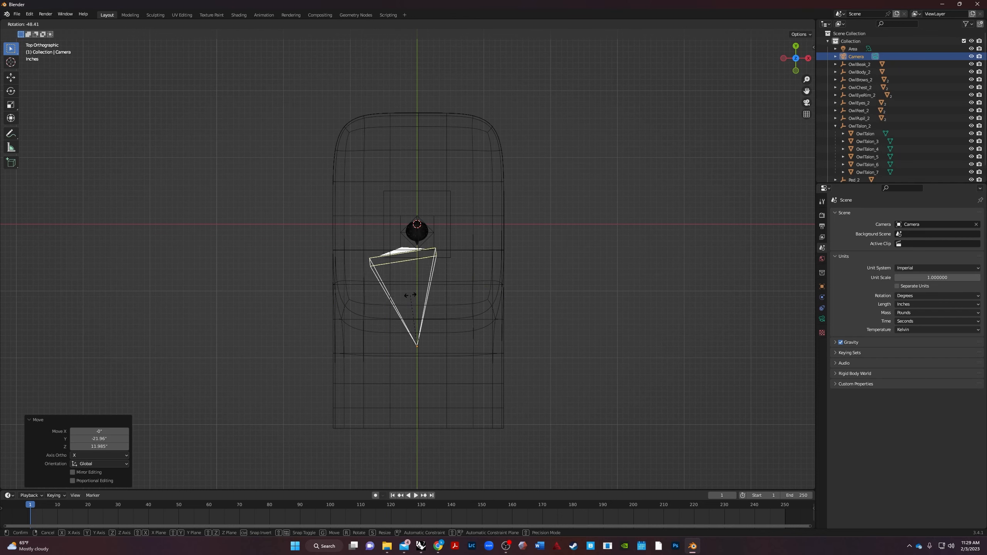
pyautogui.click(396, 293)
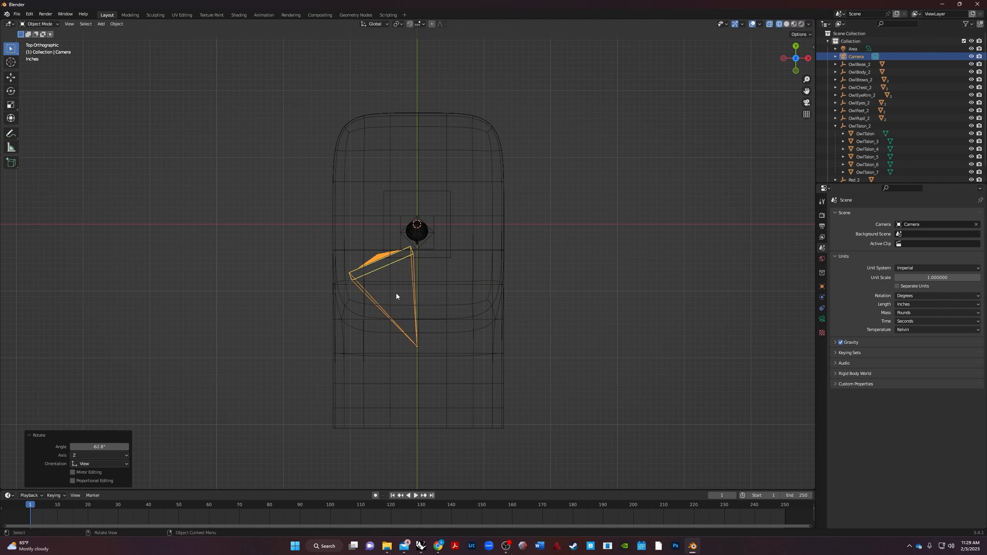
# Move the camera about 4 inches along the global Y axis, closer to the owl.
pyautogui.press('g')
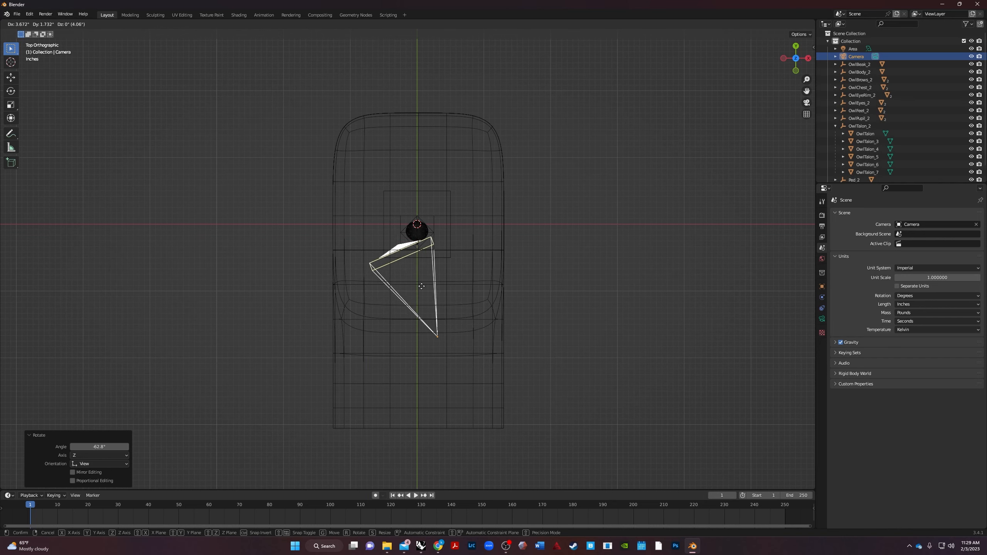
pyautogui.press('y')
pyautogui.press('x')
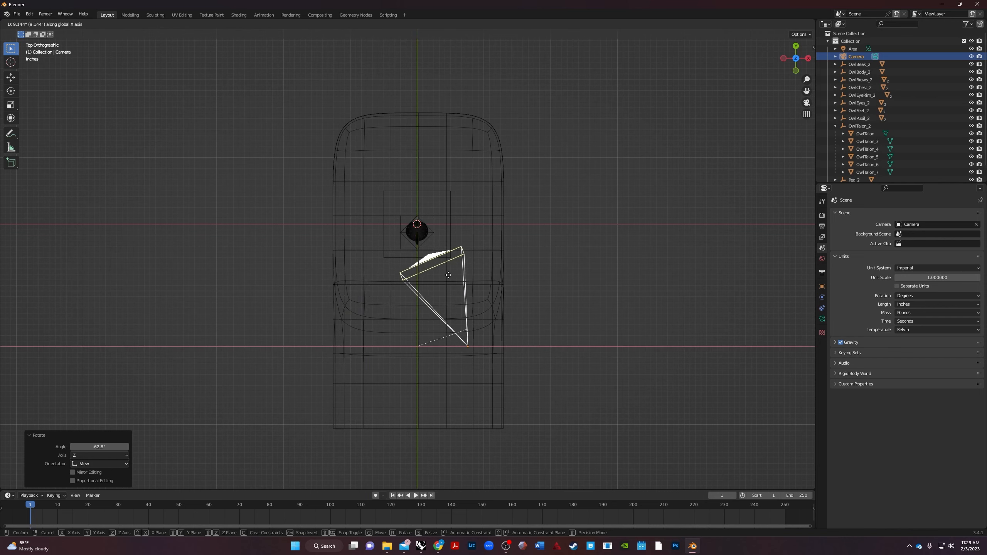
pyautogui.hotkey('shift', 'x')
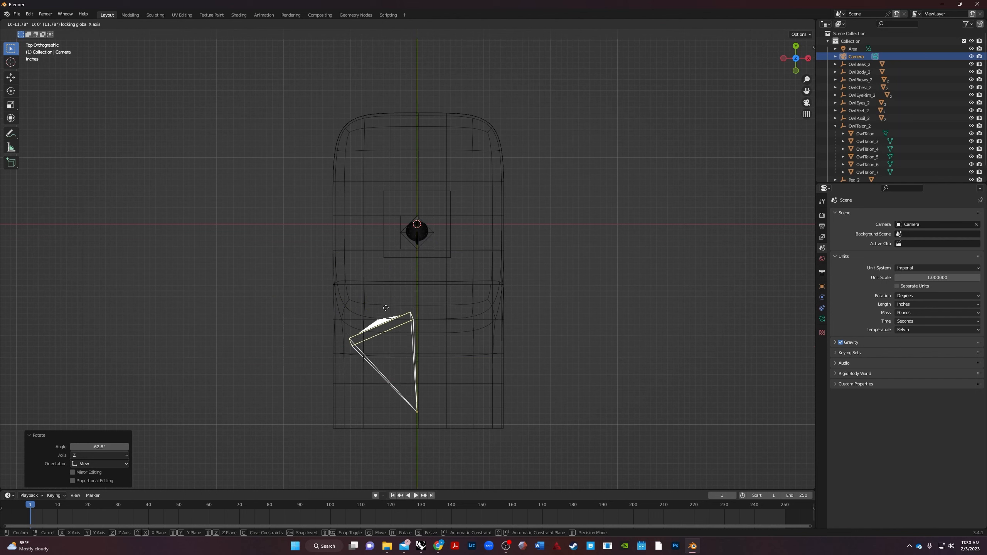
pyautogui.press('x')
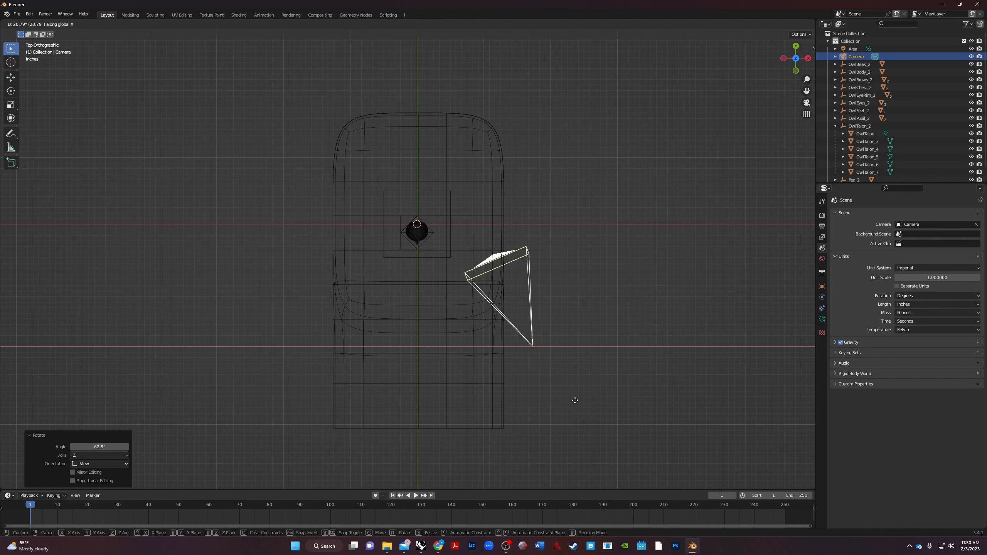
pyautogui.press('y')
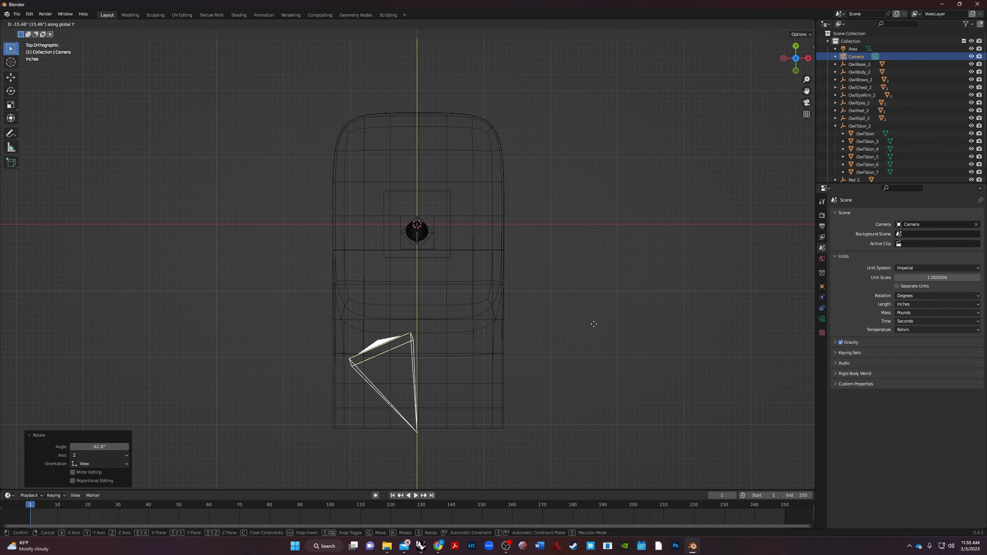
pyautogui.click(655, 215)
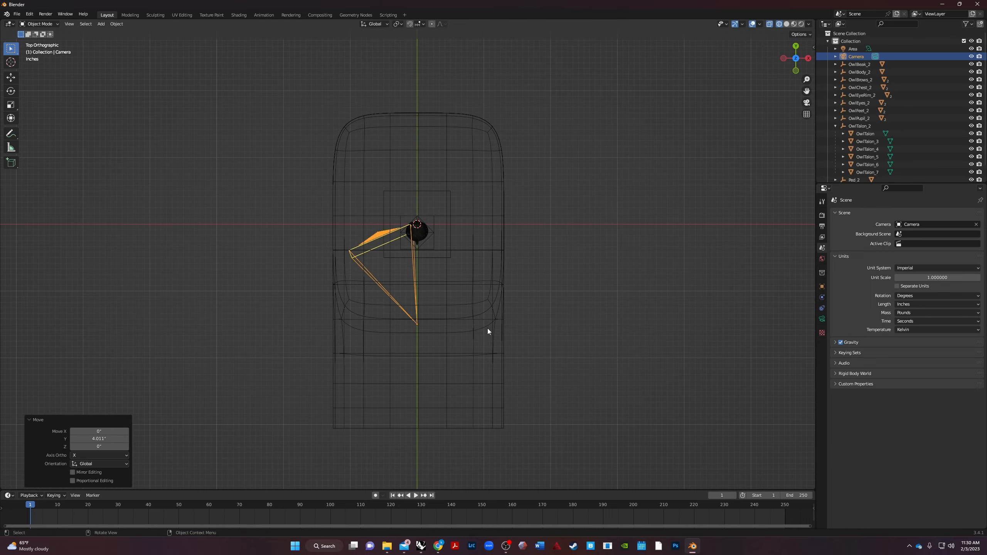
# Move the camera about 3.5 inches along the global X axis.
pyautogui.moveTo(257, 366); pyautogui.dragTo(353, 284, button='middle')
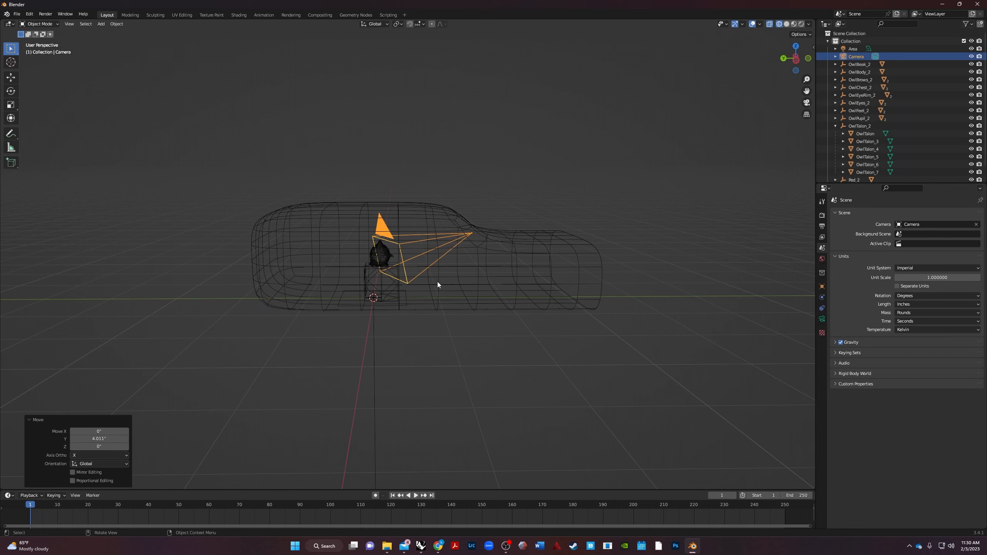
pyautogui.press('g')
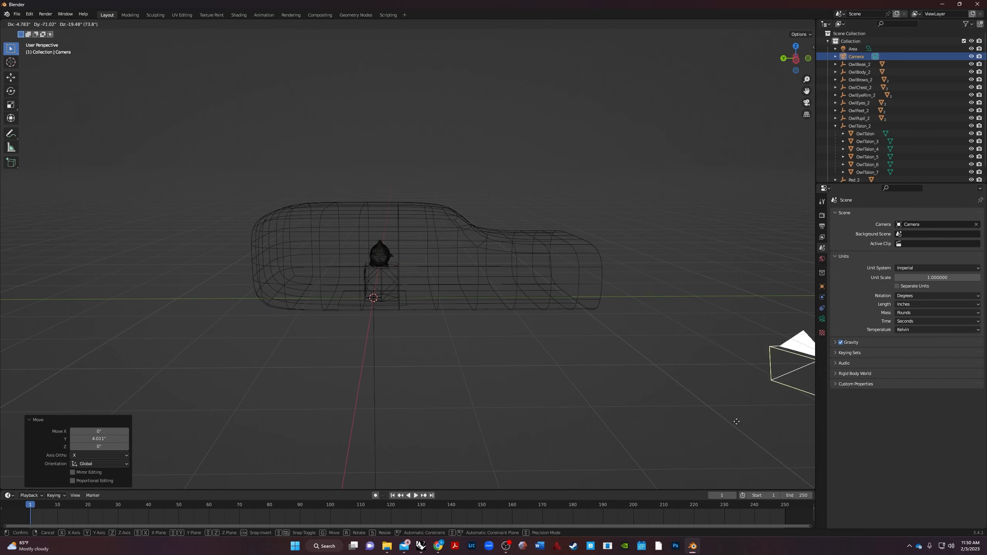
pyautogui.press('x')
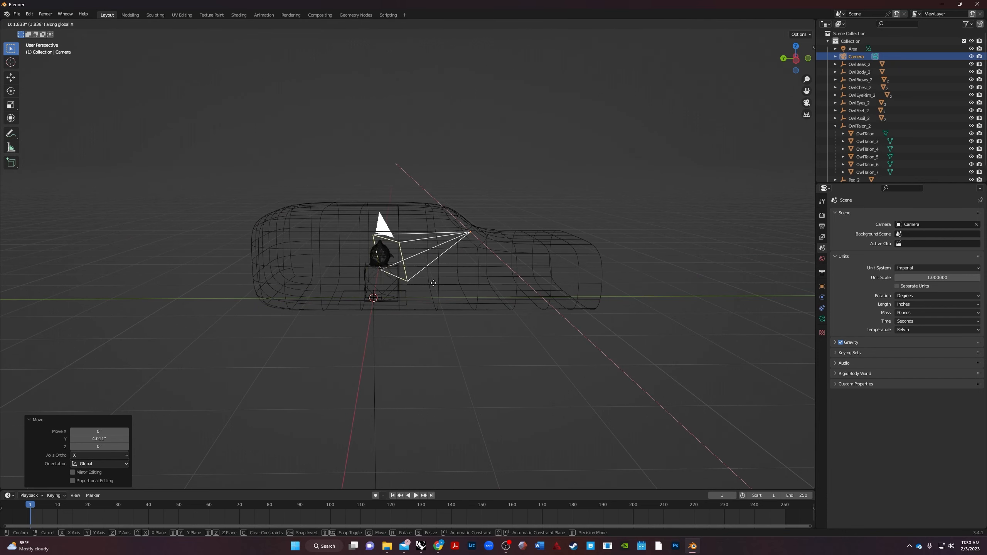
pyautogui.click(494, 317)
# Move the camera about 3.4 inches further along the global X axis so it sits in front of the owl.
pyautogui.moveTo(494, 318); pyautogui.dragTo(378, 327, button='middle')
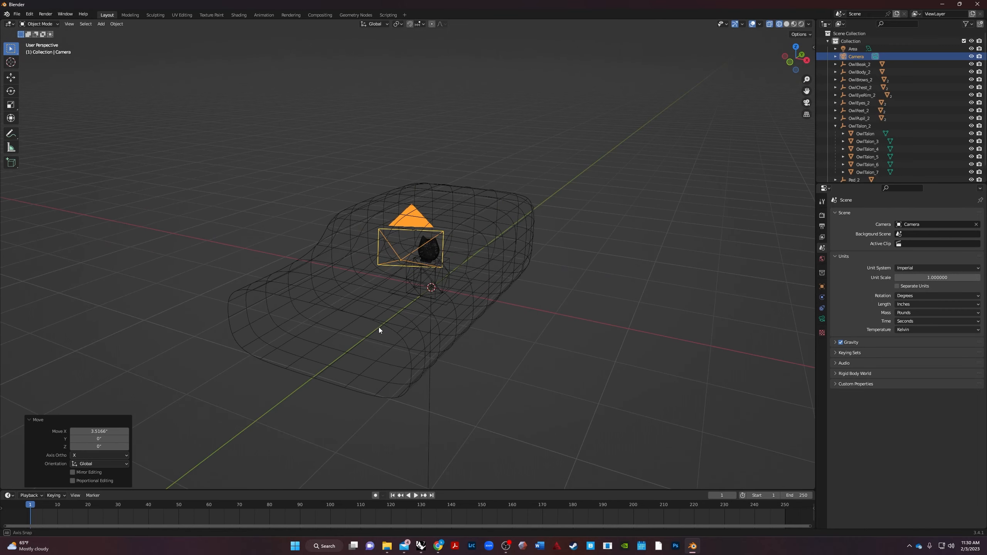
pyautogui.press('g')
pyautogui.press('x')
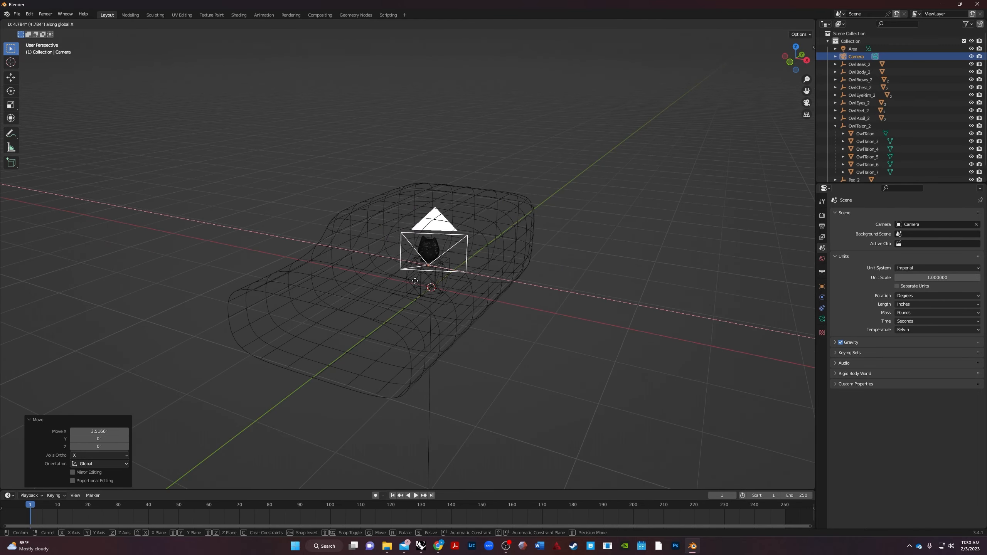
pyautogui.click(408, 280)
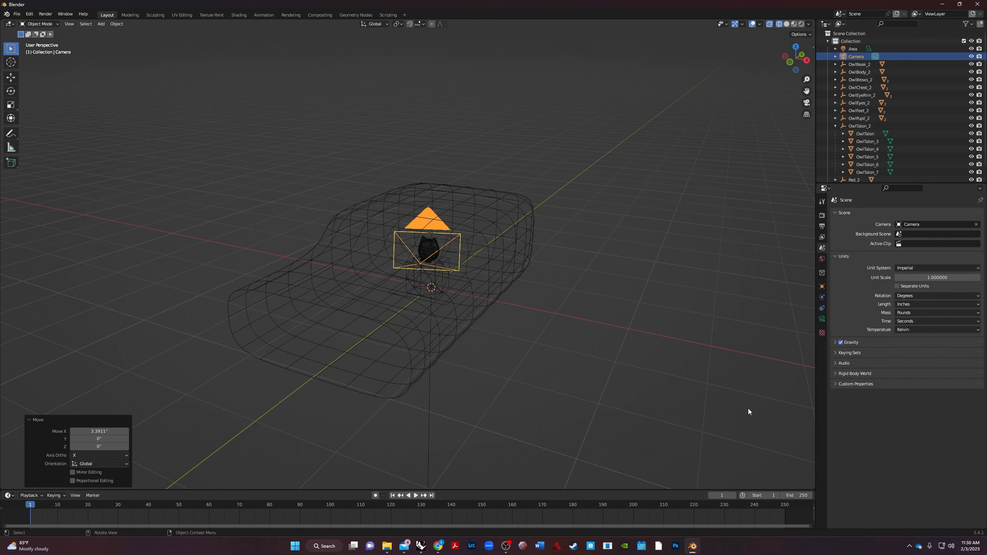
# Look through the camera and lock the camera to the view.
pyautogui.click(807, 103)
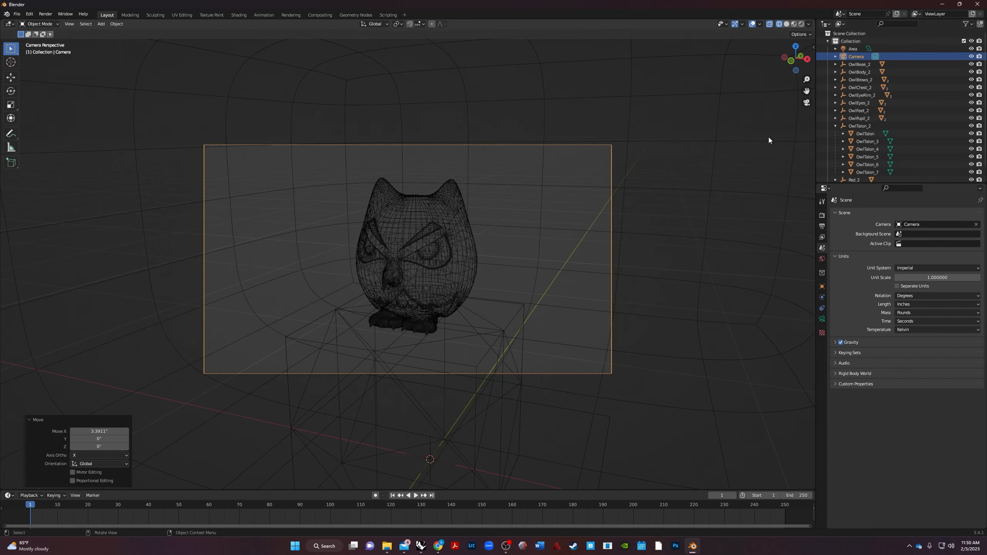
pyautogui.click(814, 47)
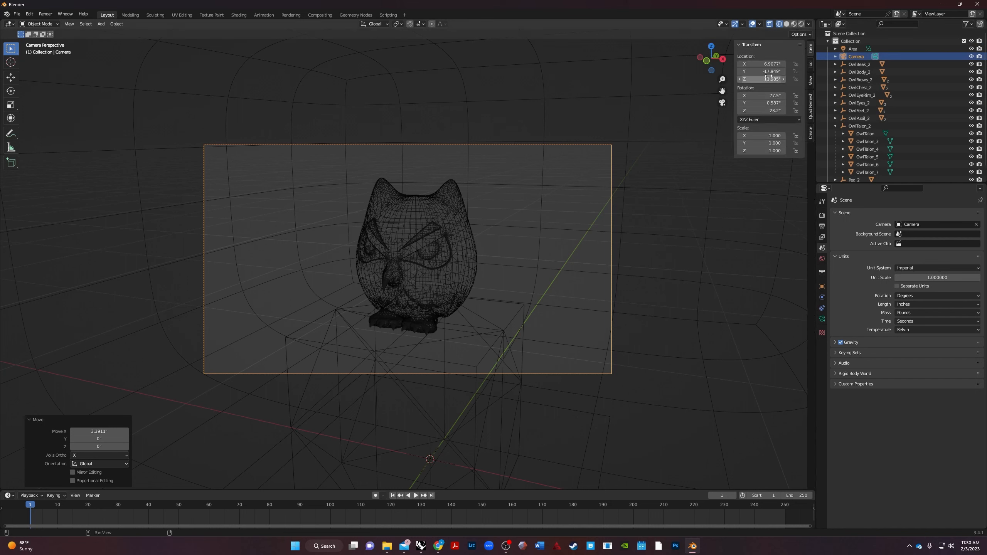
pyautogui.click(811, 83)
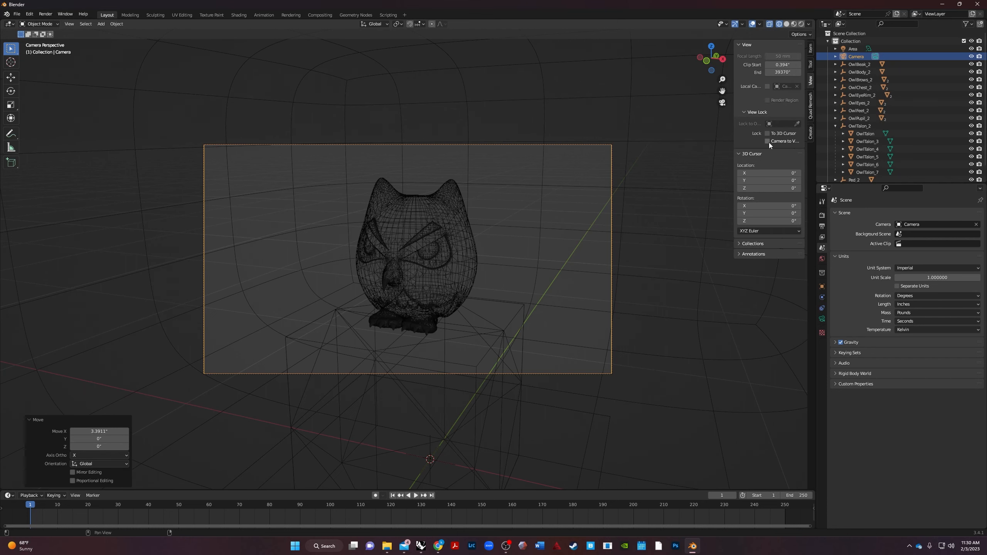
# Reframe the camera on the owl from a low three-quarter angle, with the whole figure inside the frame.
pyautogui.scroll(-5, 398, 302)
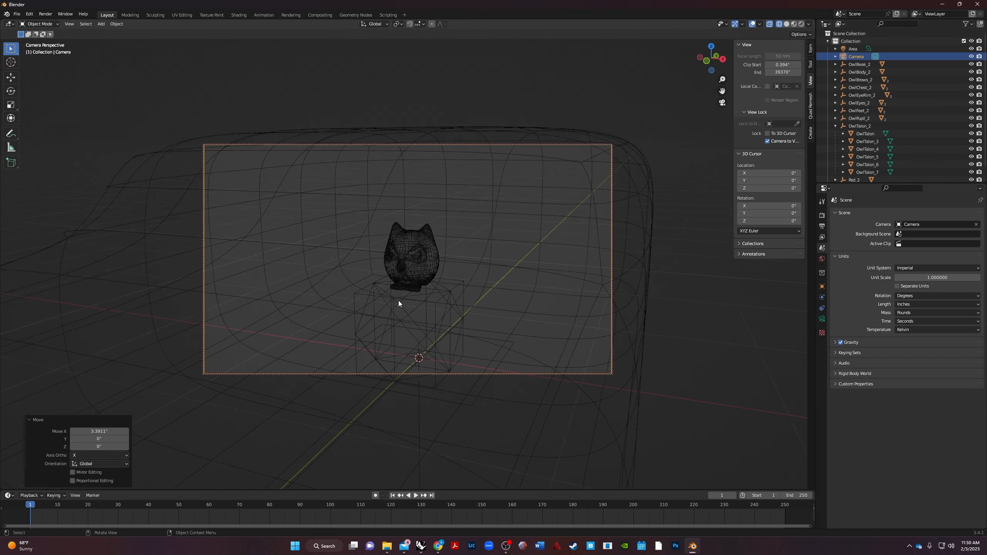
pyautogui.scroll(7, 402, 295)
pyautogui.scroll(-3, 403, 295)
pyautogui.scroll(-3, 473, 279)
pyautogui.moveTo(454, 289)
pyautogui.mouseDown(button='middle')
pyautogui.moveTo(426, 287)
pyautogui.moveTo(442, 282)
pyautogui.mouseUp(button='middle')
pyautogui.scroll(2, 442, 282)
pyautogui.moveTo(387, 298)
pyautogui.mouseDown(button='middle')
pyautogui.moveTo(535, 226)
pyautogui.moveTo(403, 257)
pyautogui.moveTo(398, 289)
pyautogui.mouseUp(button='middle')
pyautogui.scroll(3, 403, 257)
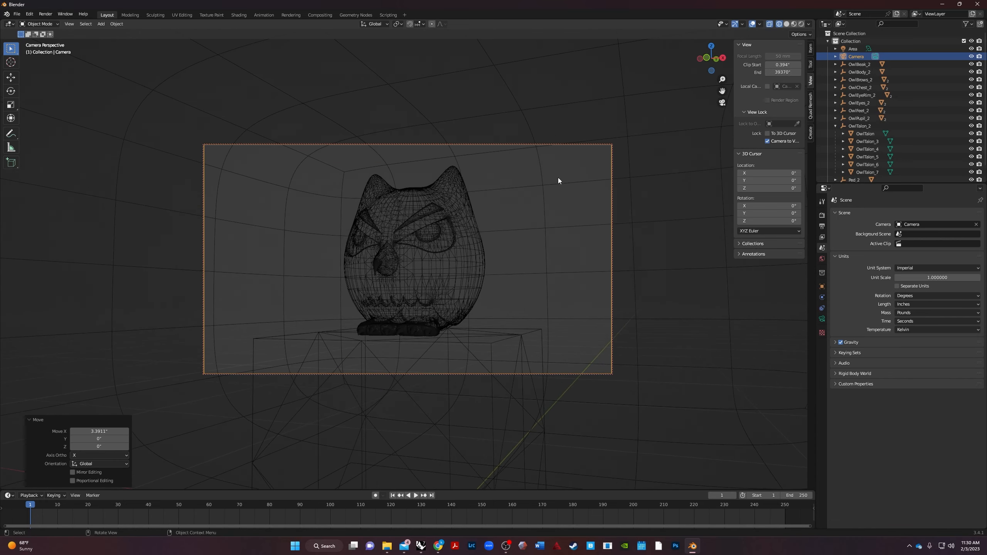
pyautogui.moveTo(509, 274); pyautogui.dragTo(429, 267, button='middle')
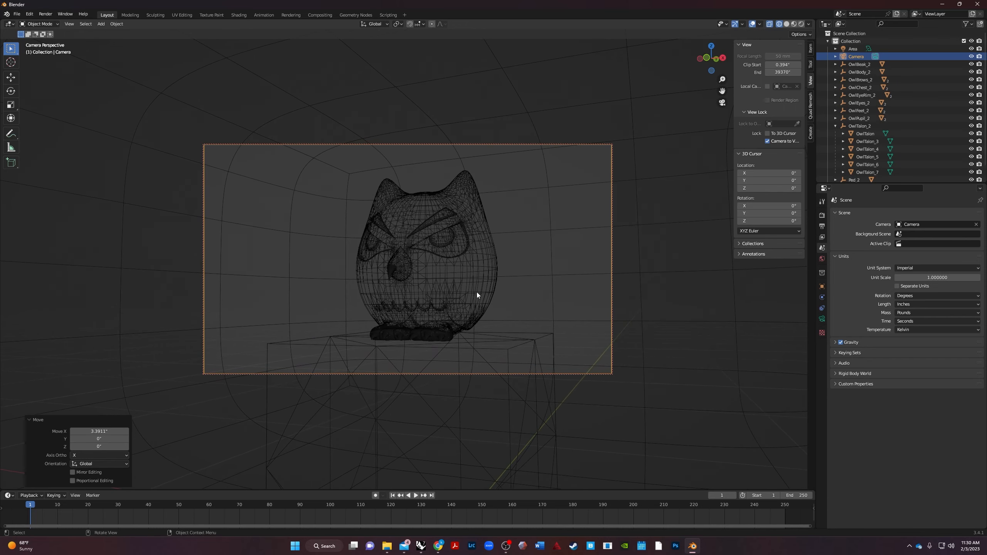
pyautogui.moveTo(363, 362); pyautogui.dragTo(358, 272, button='middle')
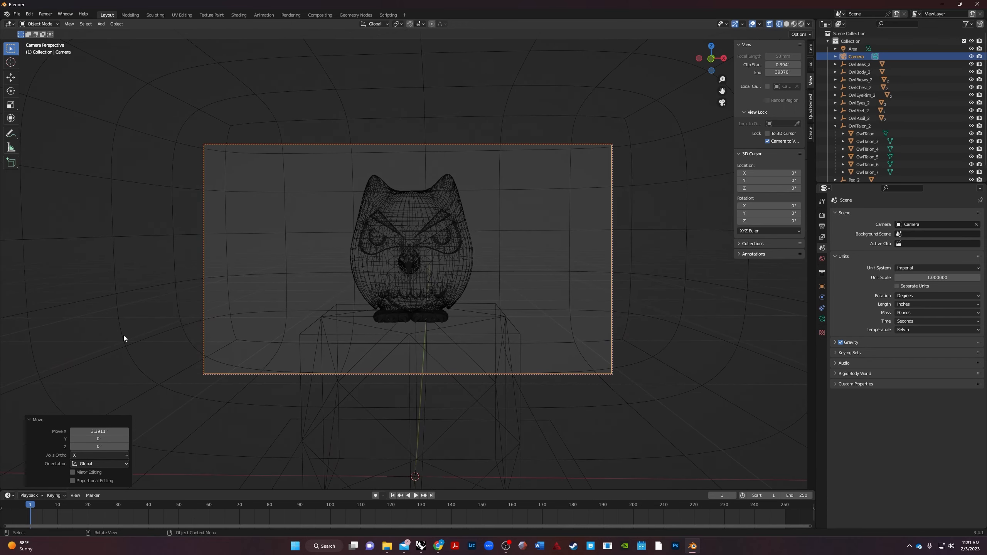
pyautogui.moveTo(362, 306); pyautogui.dragTo(406, 296, button='middle')
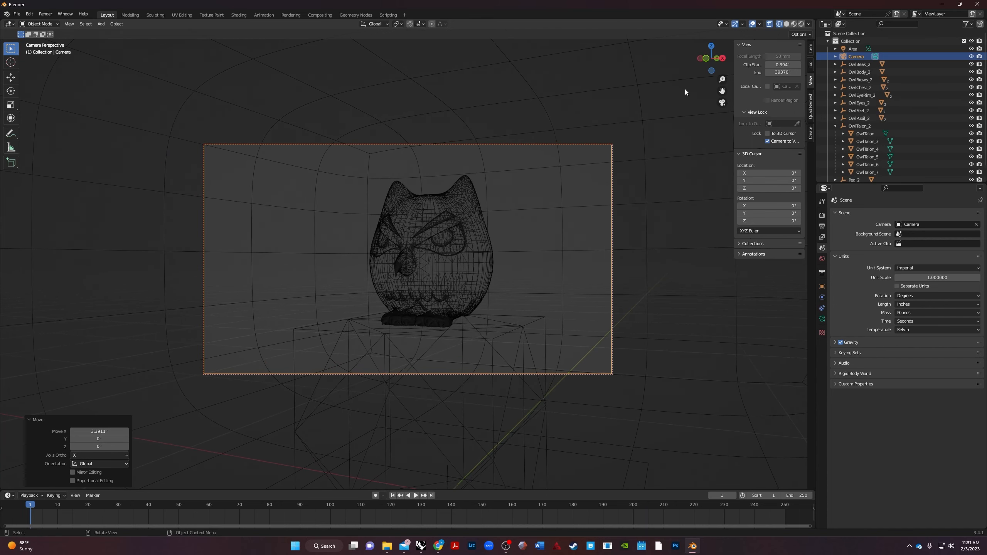
# Leave the camera view and raise the area light about 12 inches along the global Z axis.
pyautogui.click(723, 103)
pyautogui.scroll(-3, 454, 235)
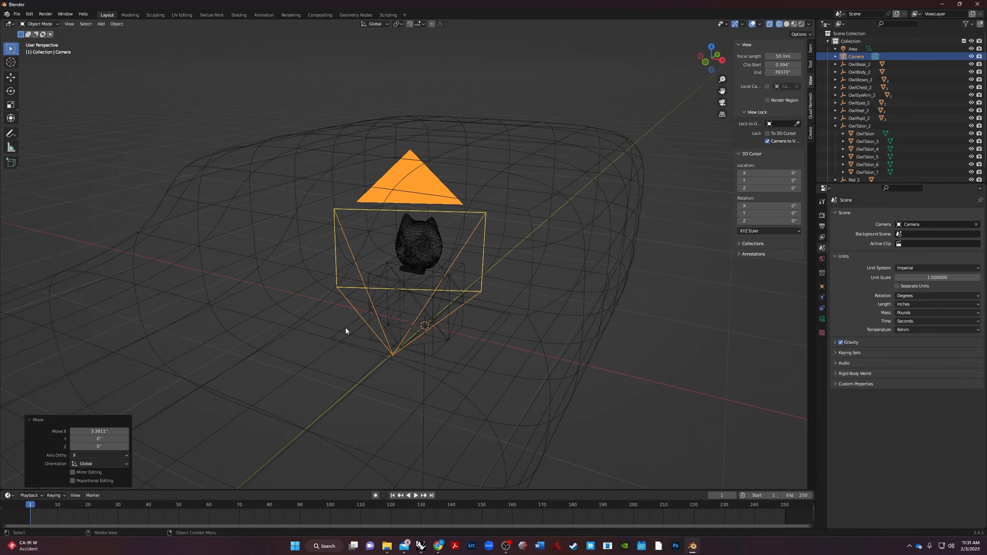
pyautogui.moveTo(346, 328); pyautogui.dragTo(394, 351, button='middle')
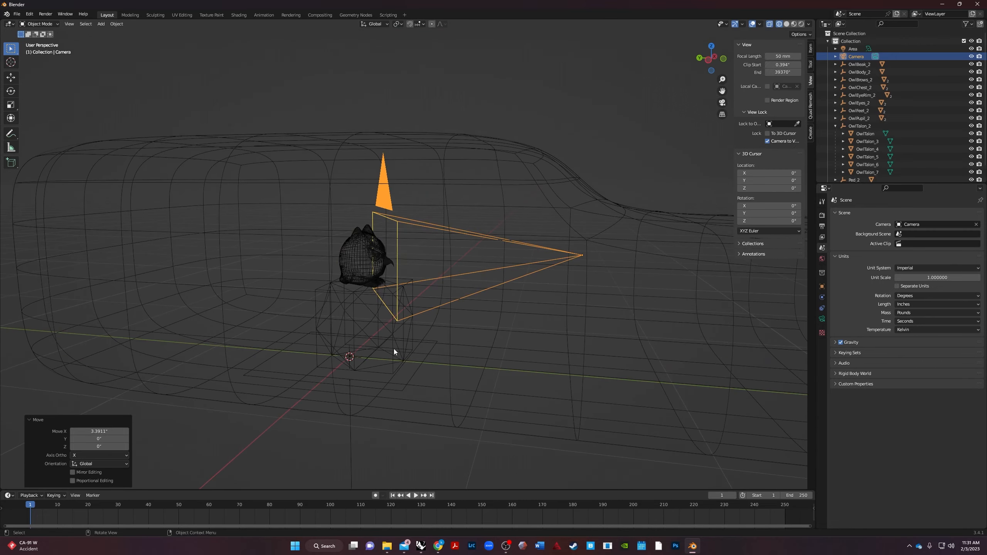
pyautogui.click(414, 371)
pyautogui.scroll(-7, 359, 395)
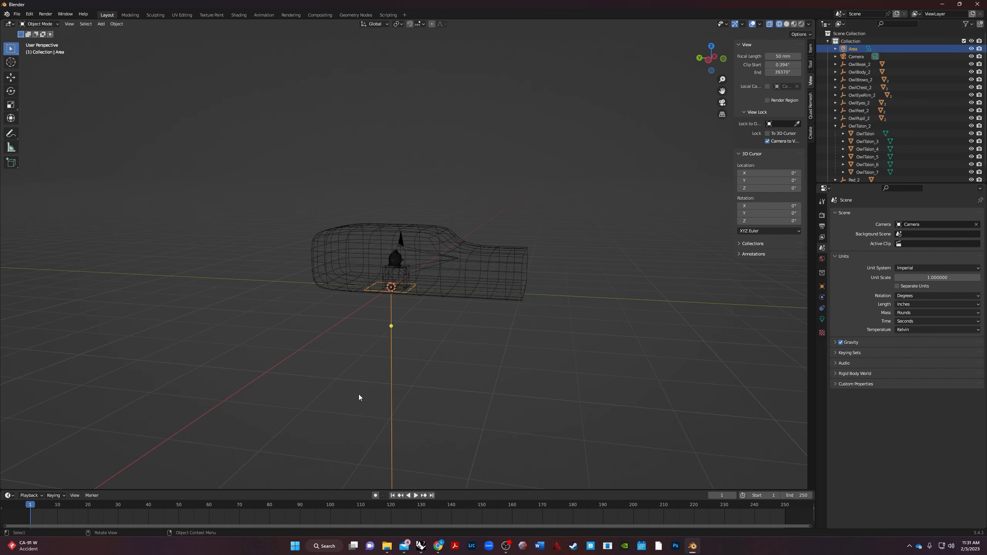
pyautogui.scroll(10, 359, 394)
pyautogui.press('g')
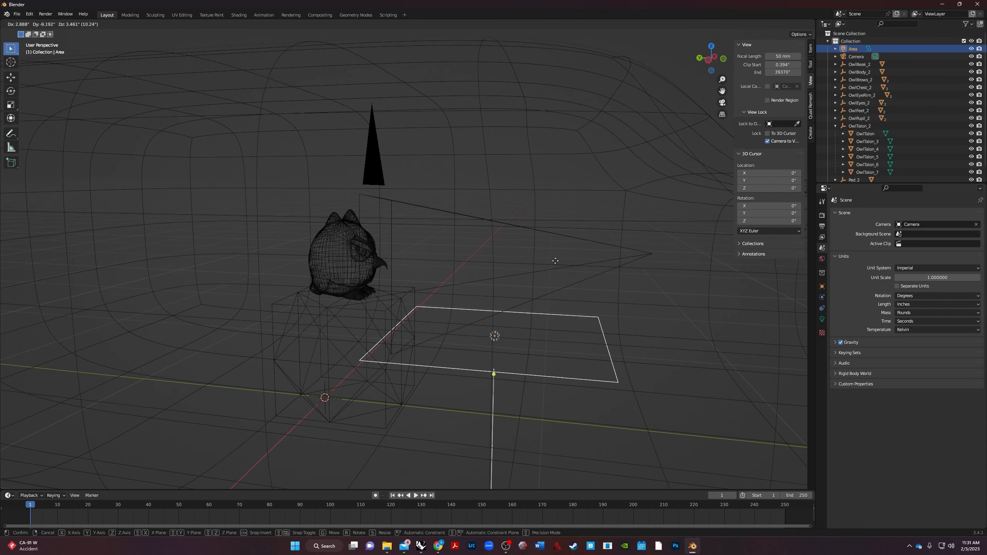
pyautogui.press('z')
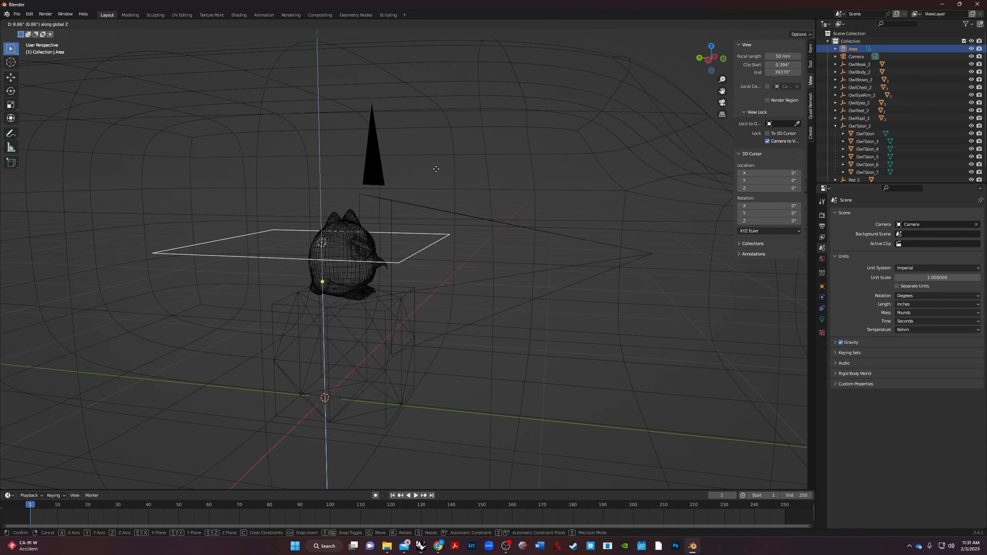
pyautogui.click(447, 130)
# Move the area light about -9.5 inches along the global Y axis, in front of the owl.
pyautogui.press('g')
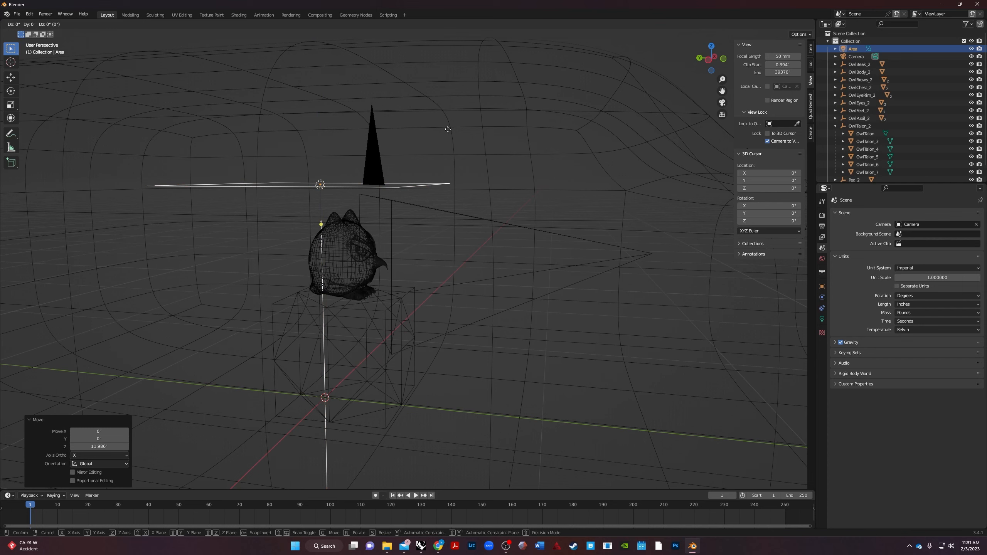
pyautogui.press('y')
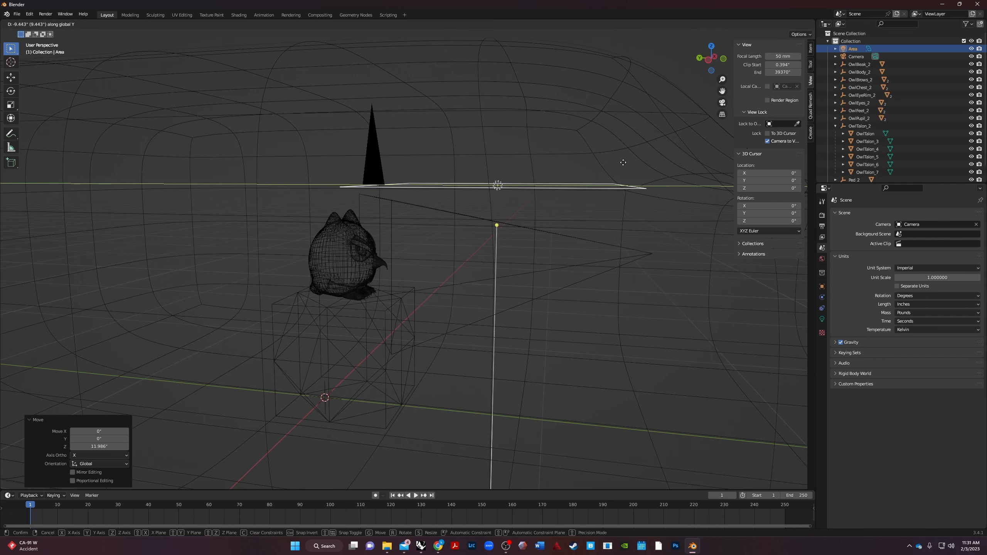
pyautogui.click(623, 163)
# Rotate the area light about 64 degrees around the global X axis so it aims at the owl.
pyautogui.press('r')
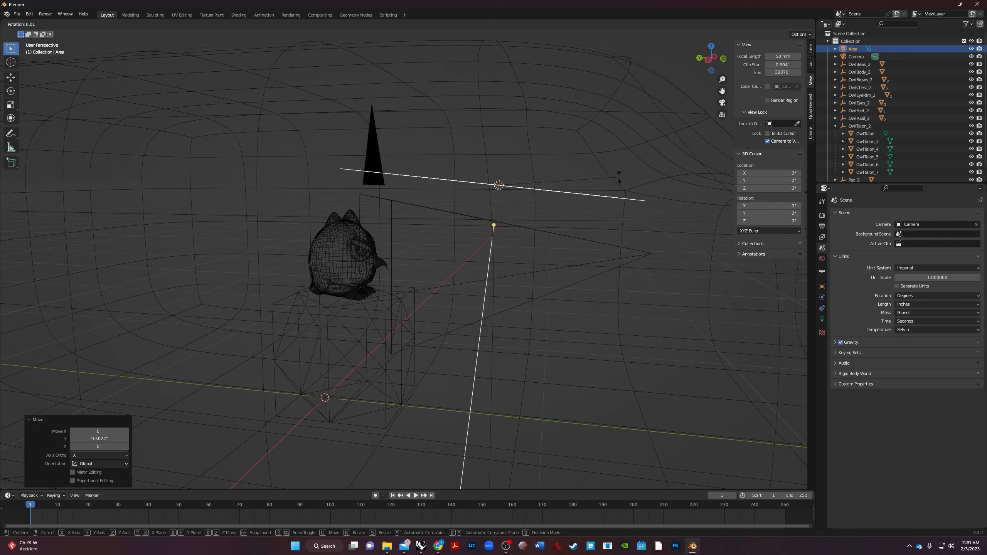
pyautogui.press('z')
pyautogui.press('z')
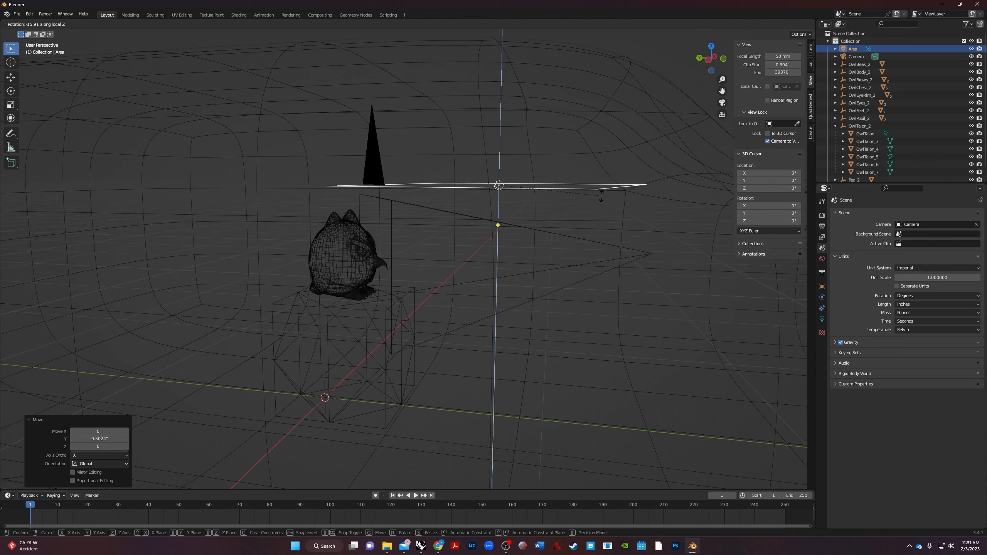
pyautogui.press('x')
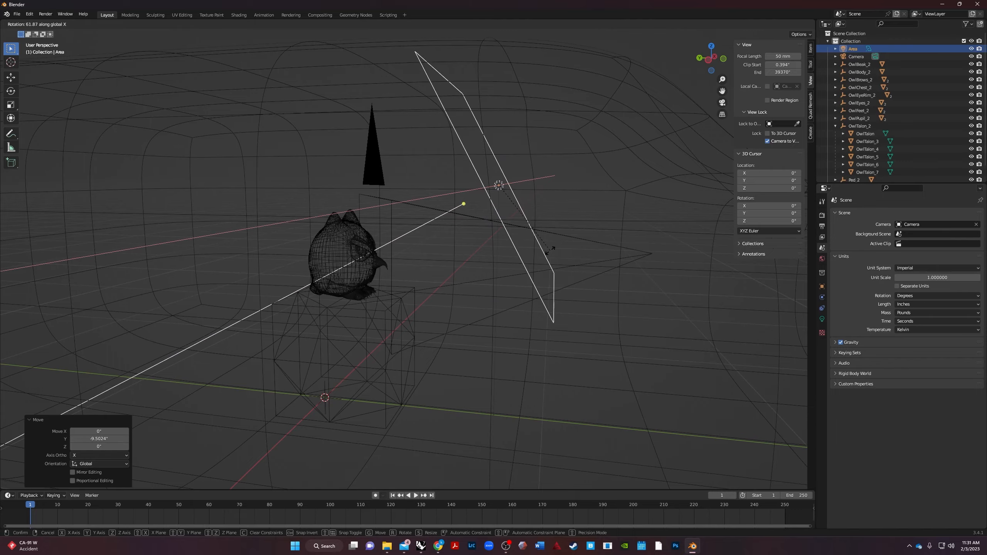
pyautogui.click(576, 258)
# Set the square area light's size to 6 inches in its light settings.
pyautogui.moveTo(577, 257); pyautogui.dragTo(490, 280, button='middle')
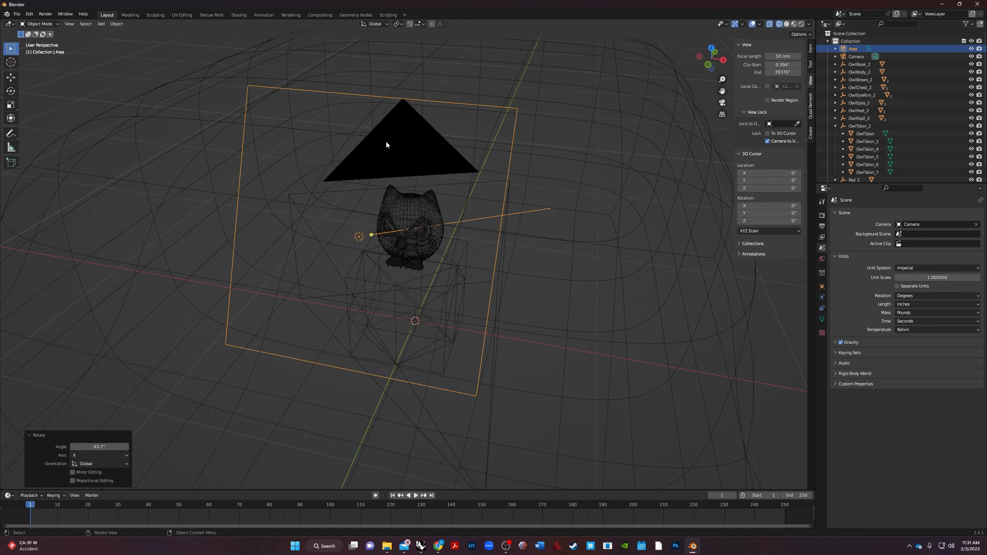
pyautogui.click(823, 320)
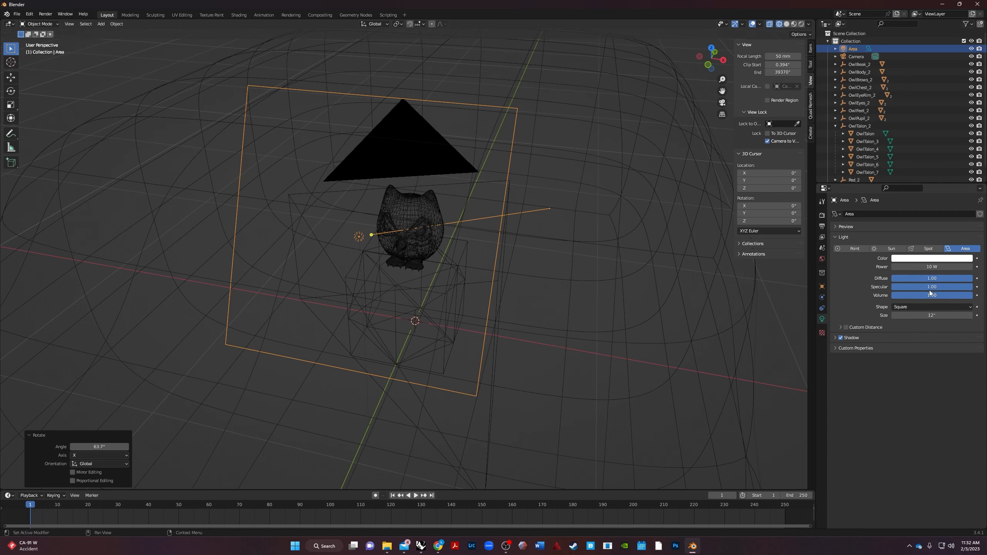
pyautogui.moveTo(943, 315); pyautogui.dragTo(944, 314)
pyautogui.click(942, 315)
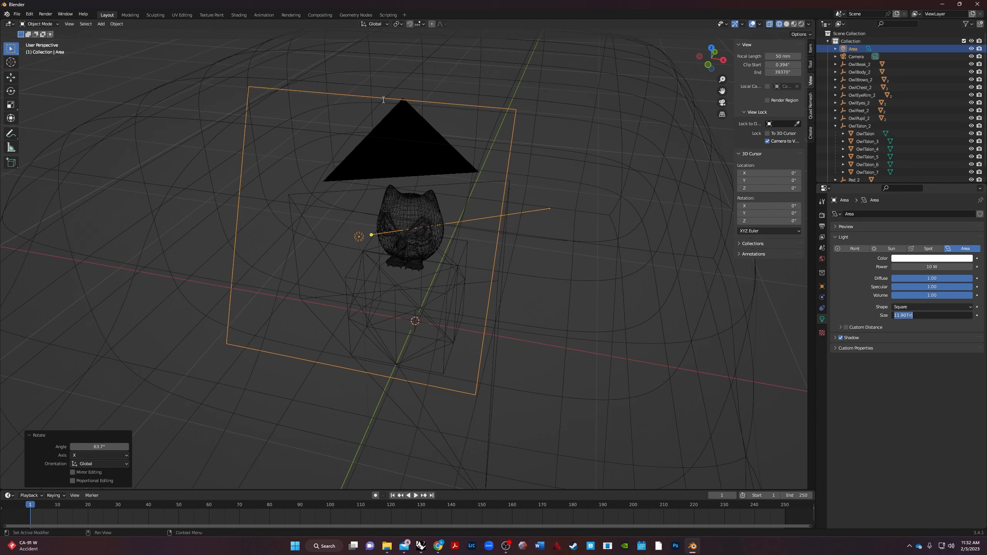
pyautogui.write('6')
pyautogui.press('Tab')
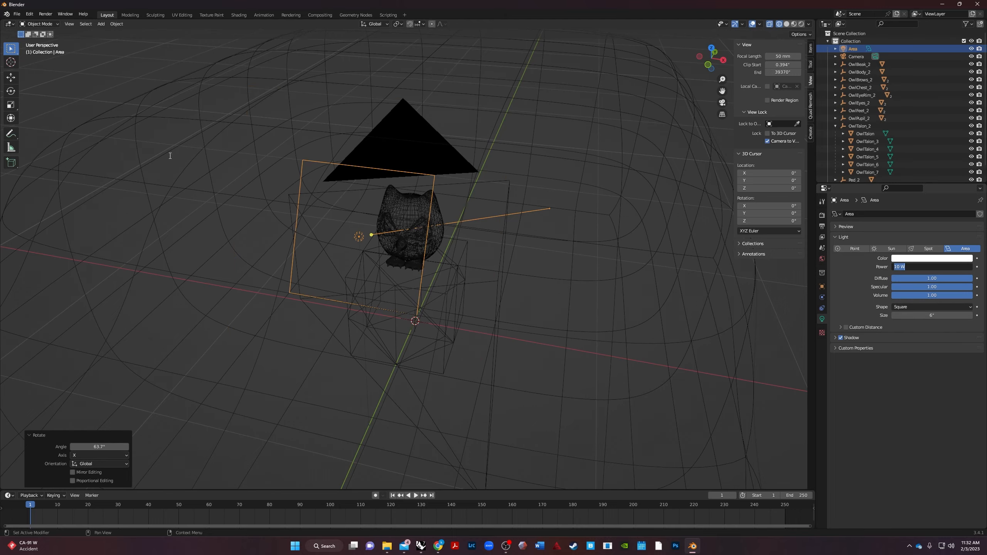
# Duplicate the area light and offset the copy about 6.1 inches along the global X axis.
pyautogui.moveTo(331, 353); pyautogui.dragTo(328, 374, button='middle')
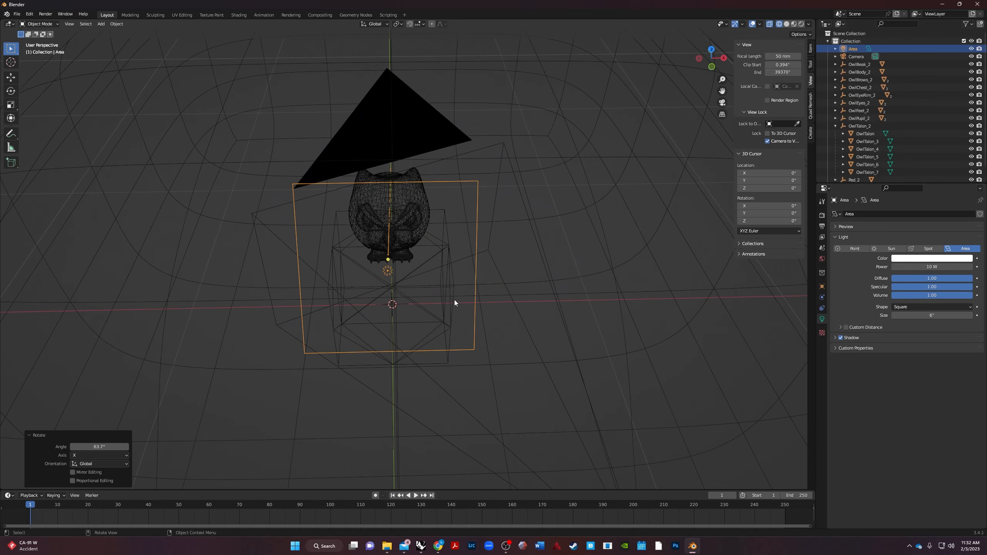
pyautogui.hotkey('shift', 'd')
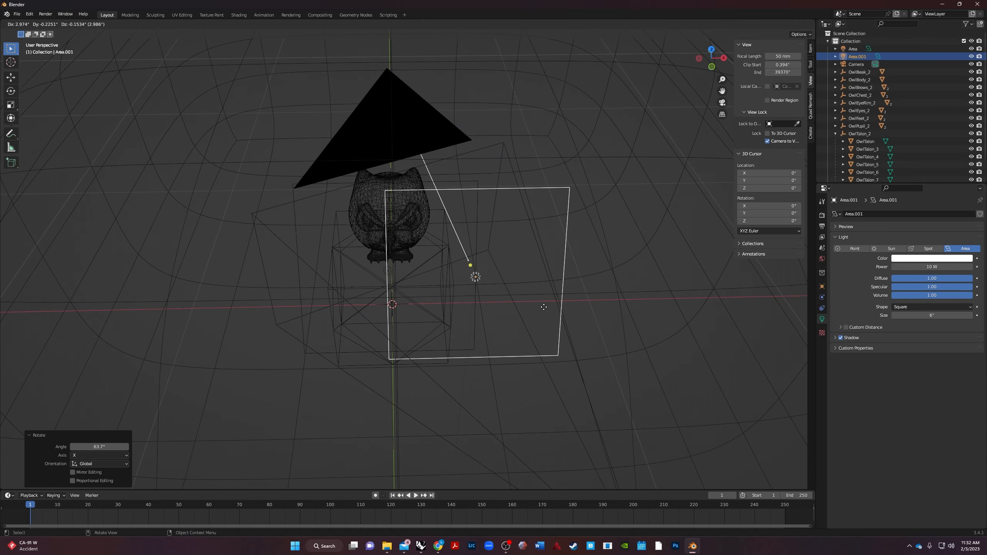
pyautogui.press('x')
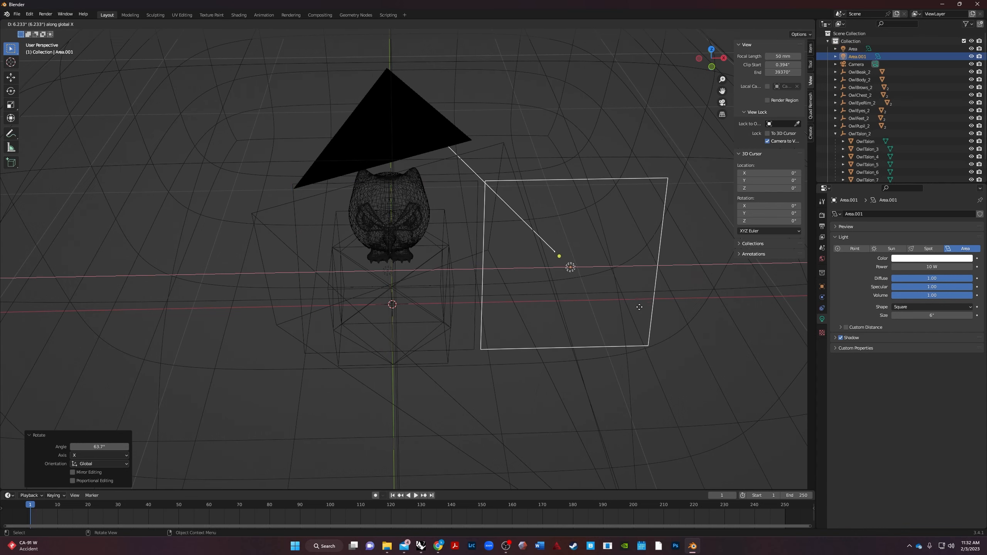
pyautogui.click(636, 307)
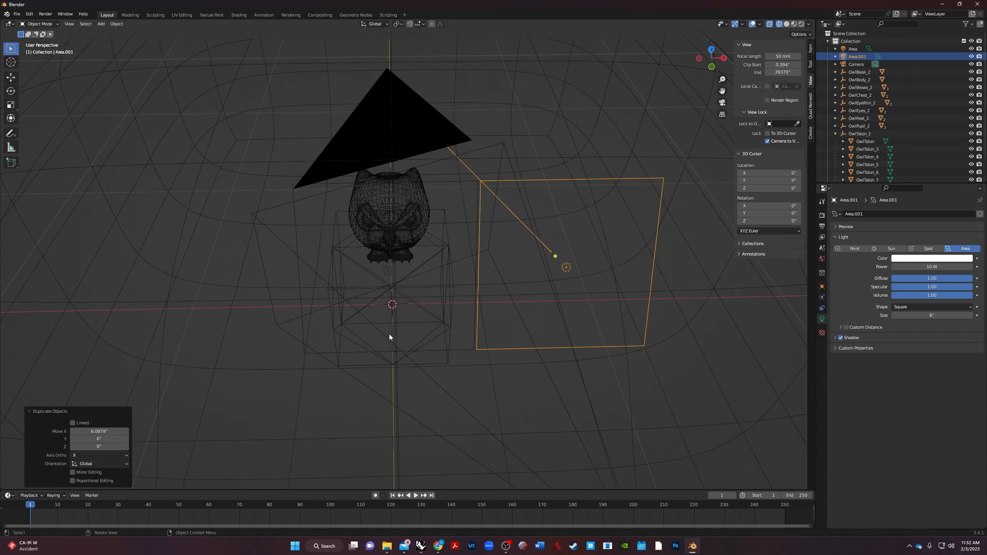
# Select both area lights and, in the top view, move them about -3.1 inches along X to center them on the owl.
pyautogui.moveTo(305, 304); pyautogui.dragTo(424, 255, button='middle')
pyautogui.keyDown('shift'); pyautogui.click(449, 241); pyautogui.keyUp('shift')
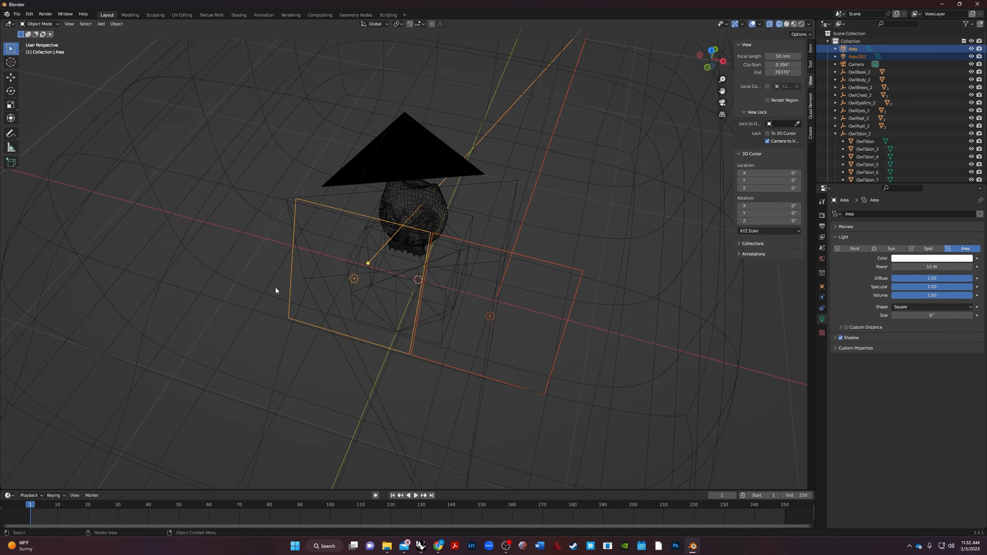
pyautogui.click(713, 50)
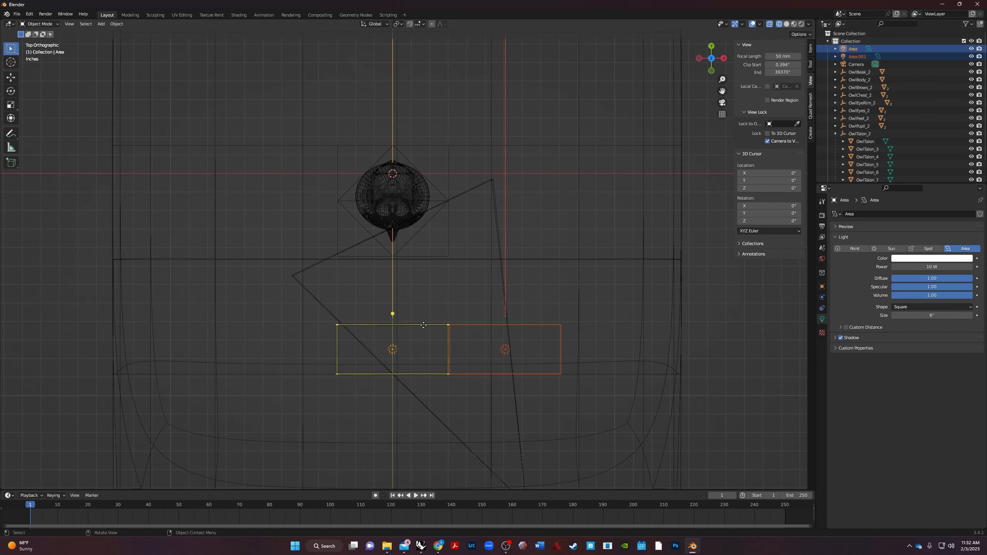
pyautogui.press('g')
pyautogui.press('x')
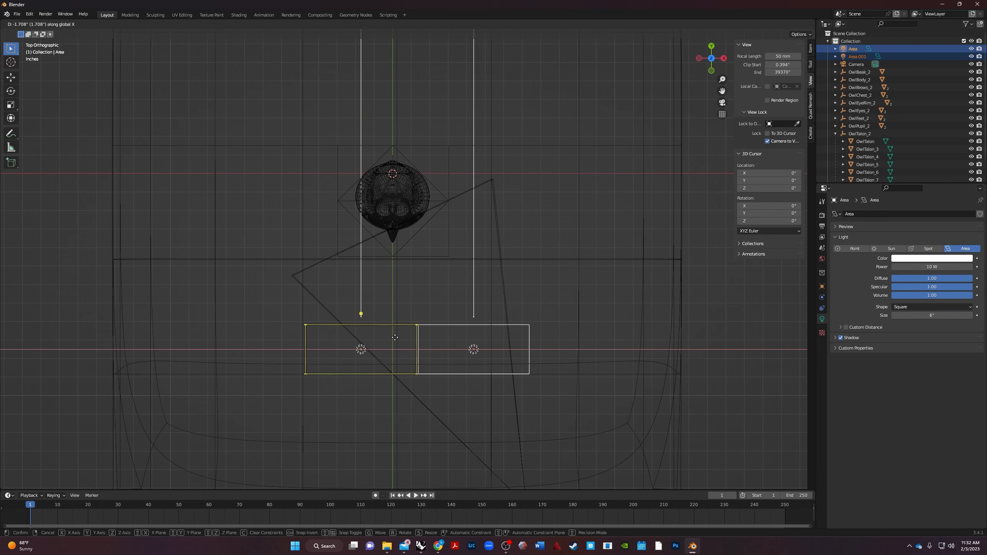
pyautogui.click(369, 345)
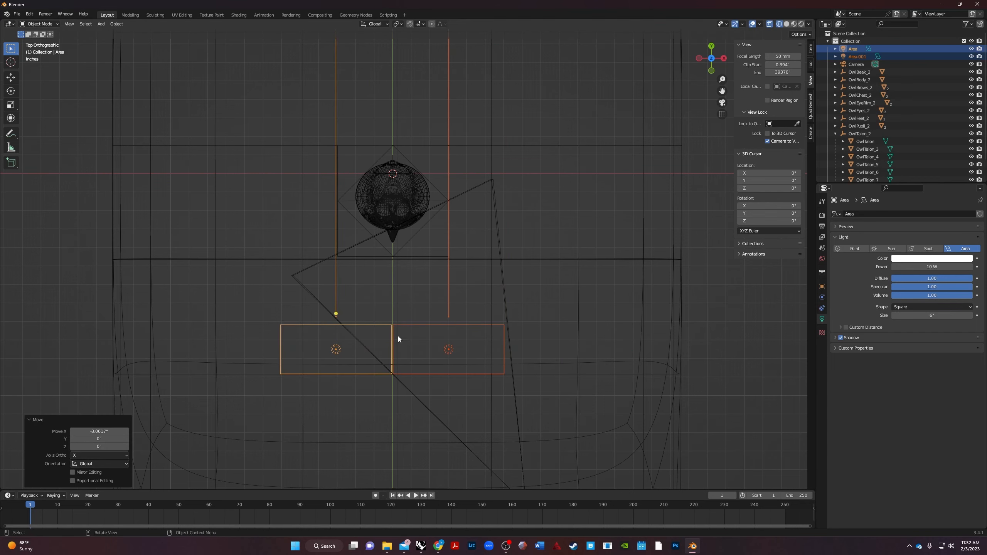
# Move only the original area light about -2.2 inches along the global X axis, away from its copy.
pyautogui.click(375, 327)
pyautogui.press('g')
pyautogui.press('x')
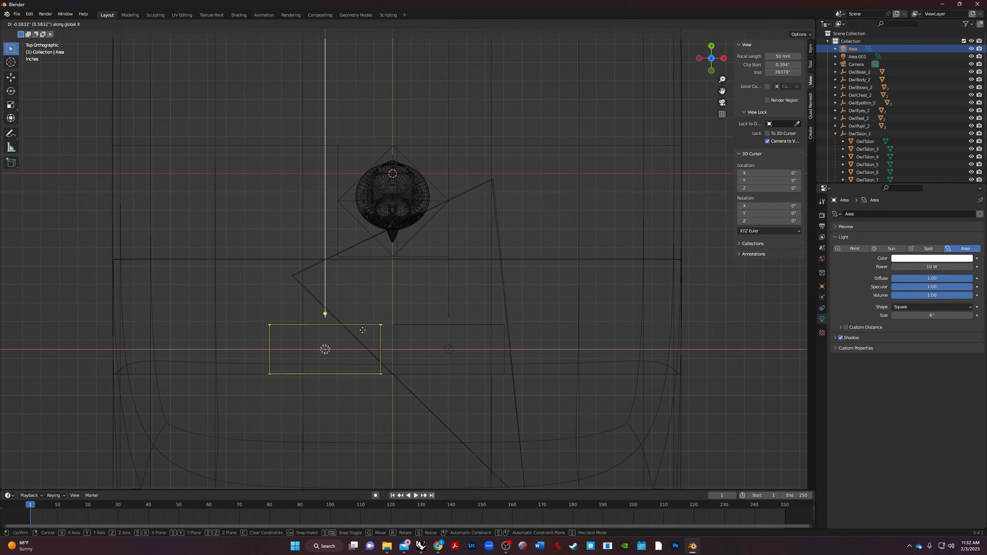
pyautogui.click(341, 331)
# Rotate the original area light about 29° around the vertical axis so it aims at the owl.
pyautogui.press('r')
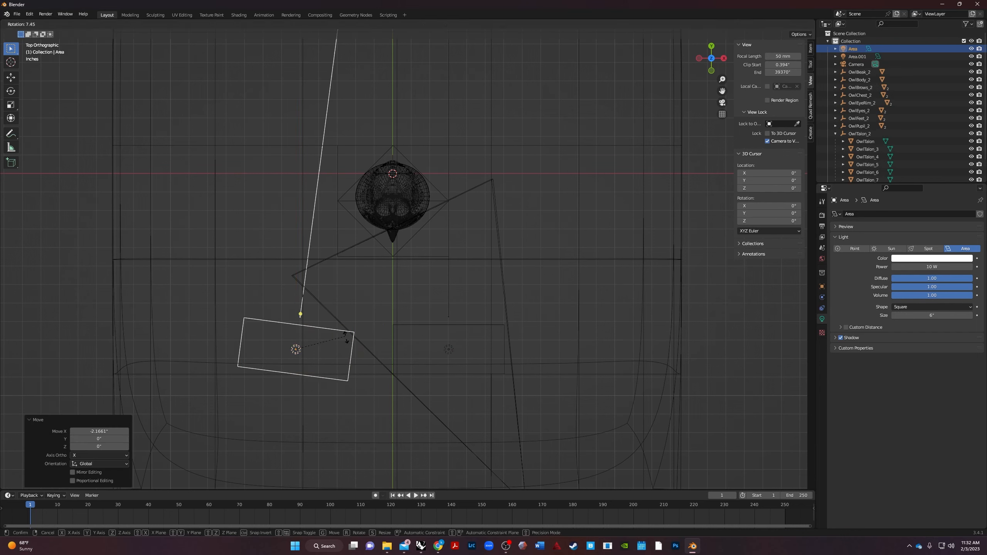
pyautogui.click(361, 347)
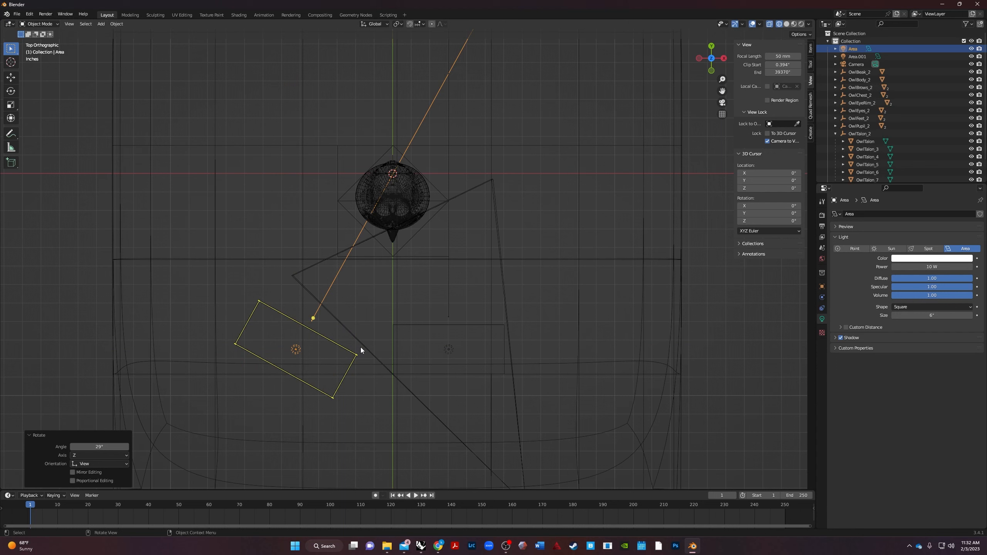
# Move the duplicate area light about 2.1 inches along global X and rotate it about -30.2° around the vertical axis toward the owl.
pyautogui.click(427, 326)
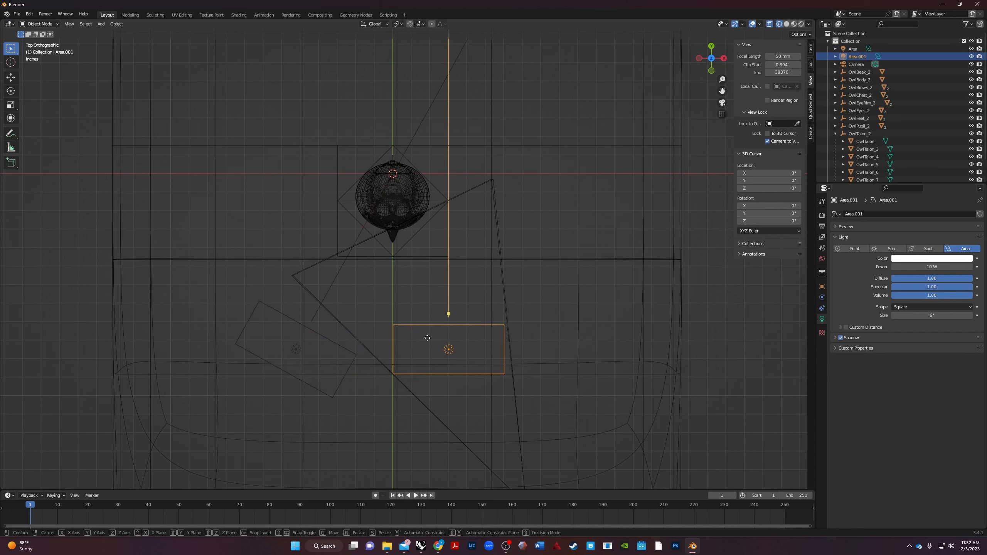
pyautogui.press('g')
pyautogui.press('x')
pyautogui.click(466, 341)
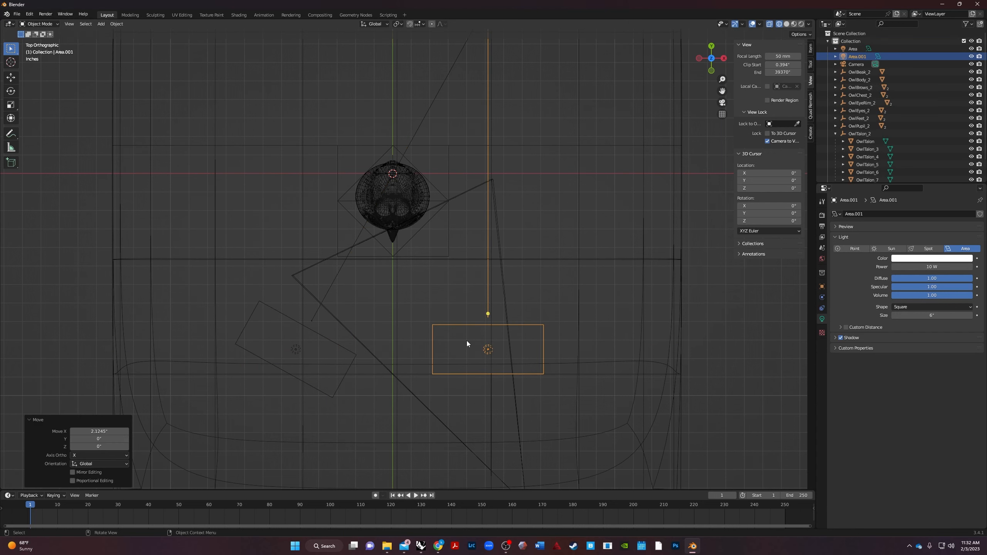
pyautogui.press('r')
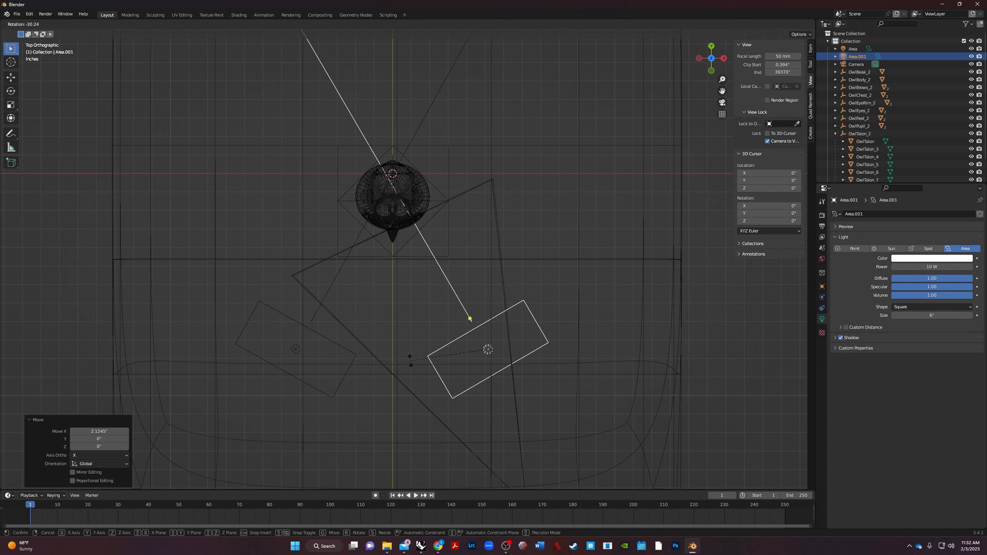
pyautogui.click(396, 365)
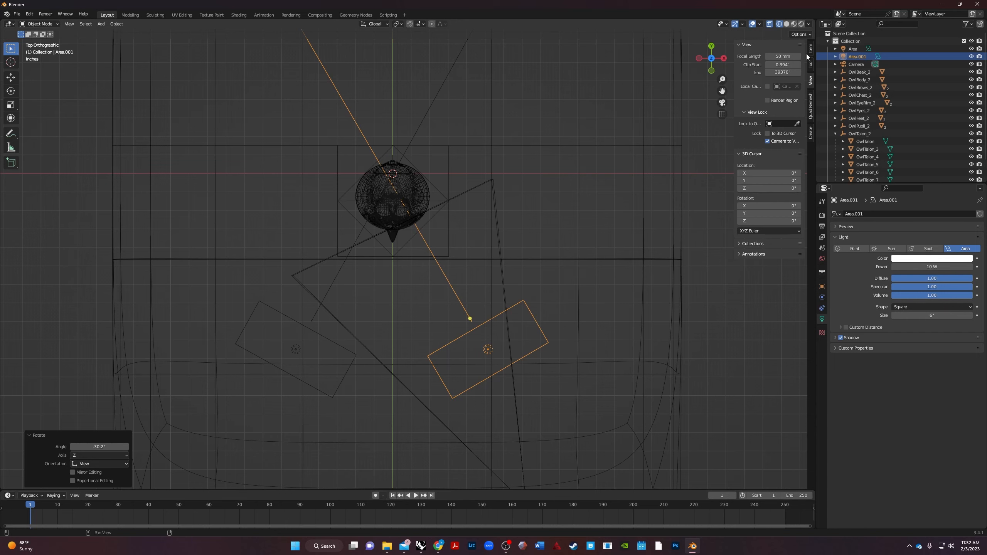
# Show the scene in material preview shading and examine the owl and its lights in perspective from the front.
pyautogui.click(794, 24)
pyautogui.scroll(-6, 341, 274)
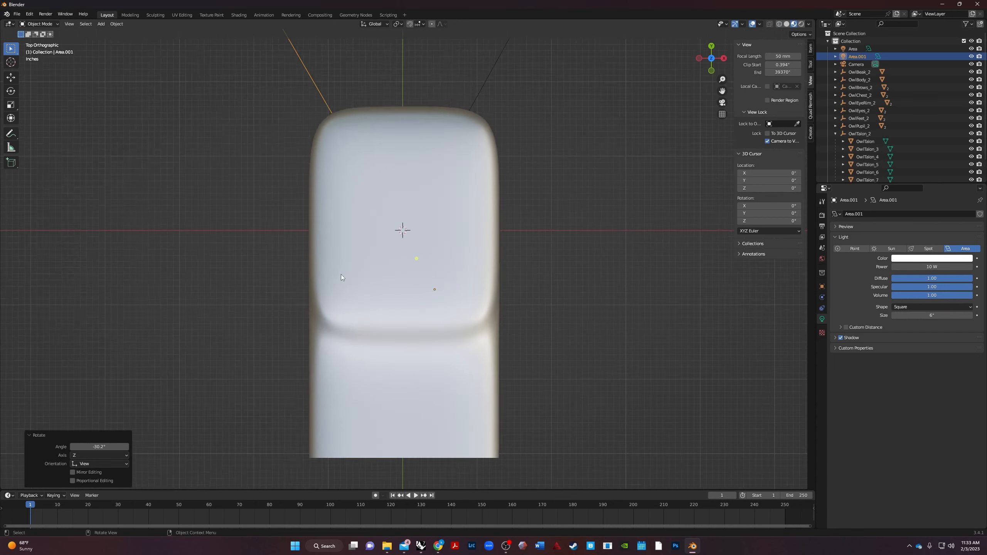
pyautogui.moveTo(468, 356); pyautogui.dragTo(468, 266, button='middle')
pyautogui.scroll(9, 412, 255)
pyautogui.scroll(3, 406, 251)
pyautogui.moveTo(406, 252); pyautogui.dragTo(495, 216, button='middle')
pyautogui.scroll(-3, 506, 141)
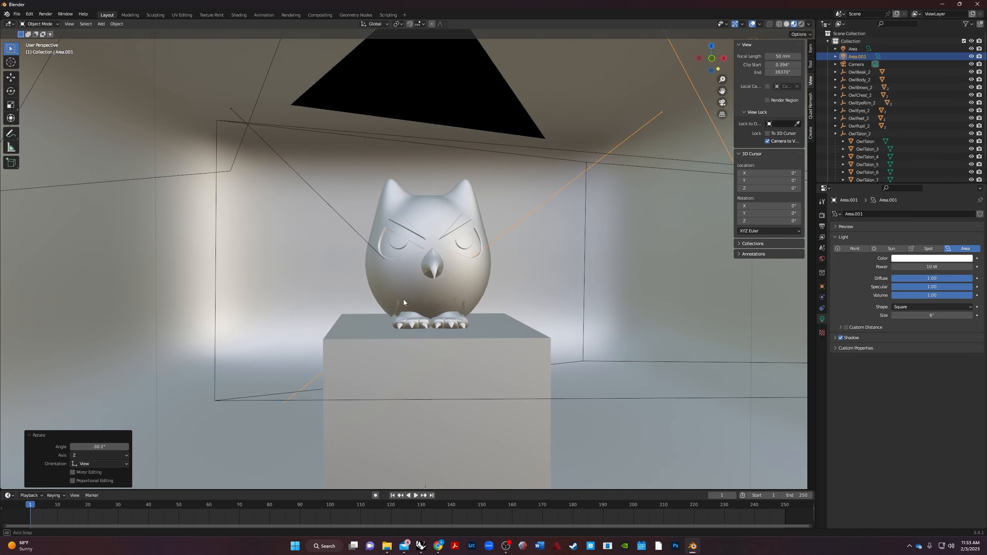
pyautogui.moveTo(404, 299)
pyautogui.mouseDown(button='middle')
pyautogui.moveTo(401, 284)
pyautogui.moveTo(440, 297)
pyautogui.moveTo(417, 306)
pyautogui.mouseUp(button='middle')
pyautogui.scroll(-4, 402, 268)
pyautogui.scroll(4, 403, 267)
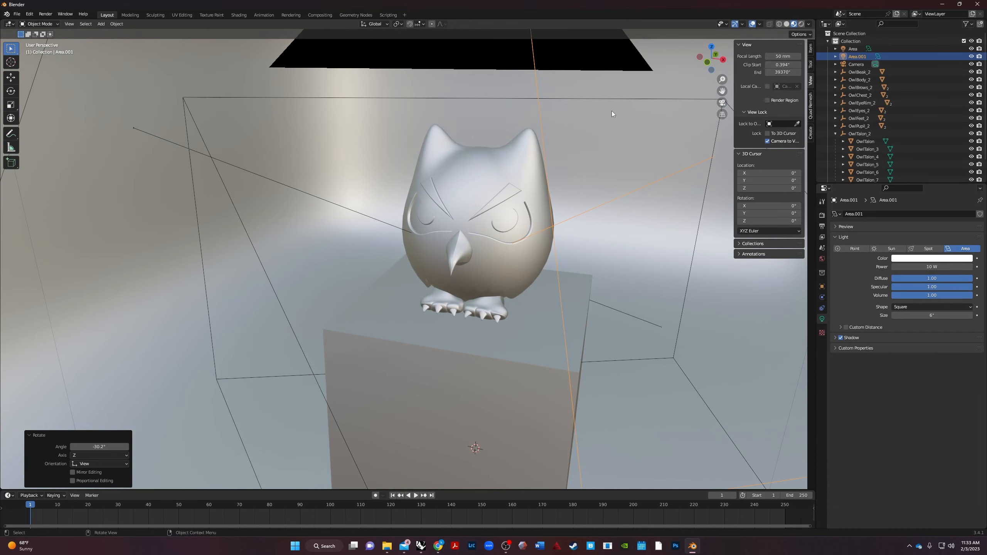
# Compare the wireframe, solid and material preview shading modes, ending in rendered shading to view the lit owl on its pedestal.
pyautogui.click(780, 24)
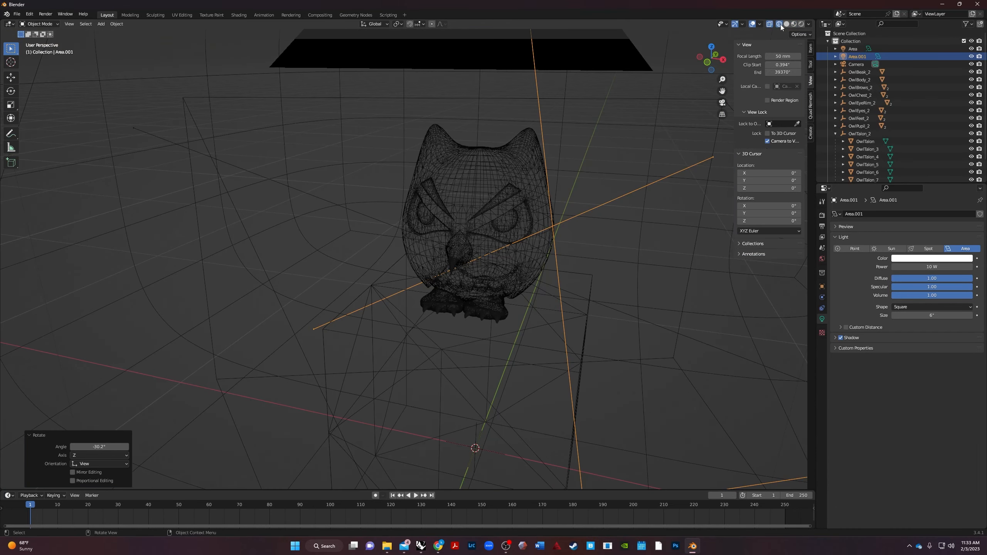
pyautogui.click(786, 25)
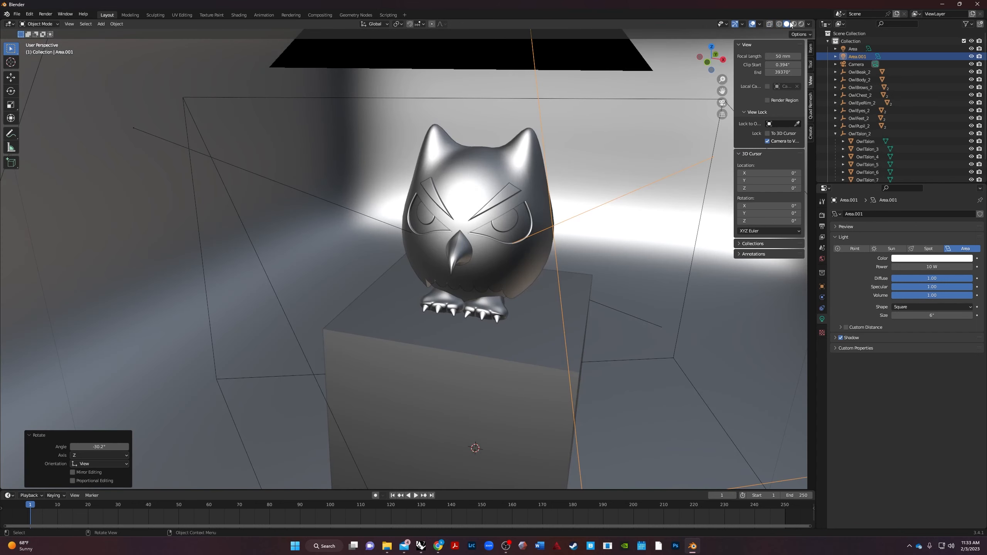
pyautogui.click(795, 24)
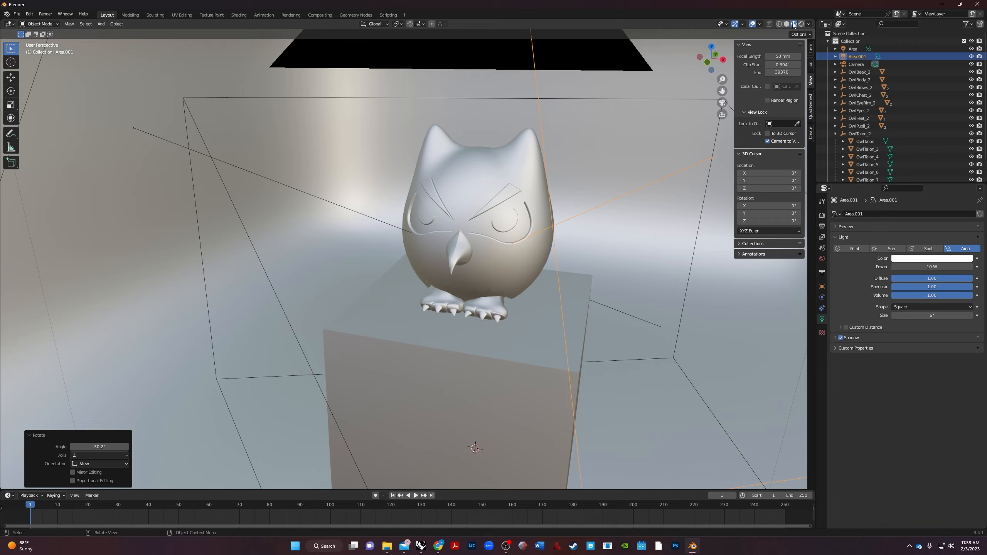
pyautogui.click(802, 25)
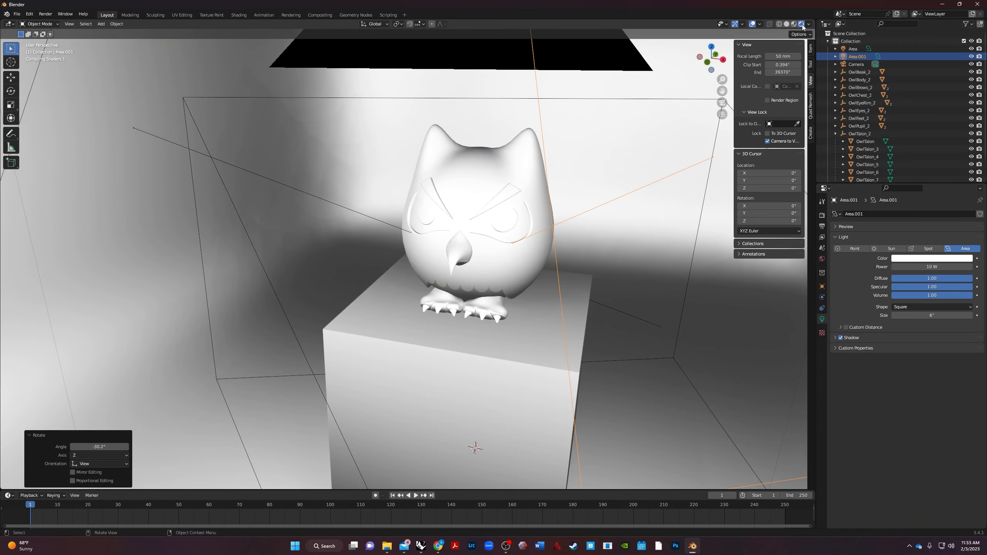
pyautogui.moveTo(447, 342)
pyautogui.mouseDown(button='middle')
pyautogui.moveTo(512, 366)
pyautogui.moveTo(427, 376)
pyautogui.moveTo(606, 354)
pyautogui.moveTo(436, 374)
pyautogui.moveTo(577, 367)
pyautogui.mouseUp(button='middle')
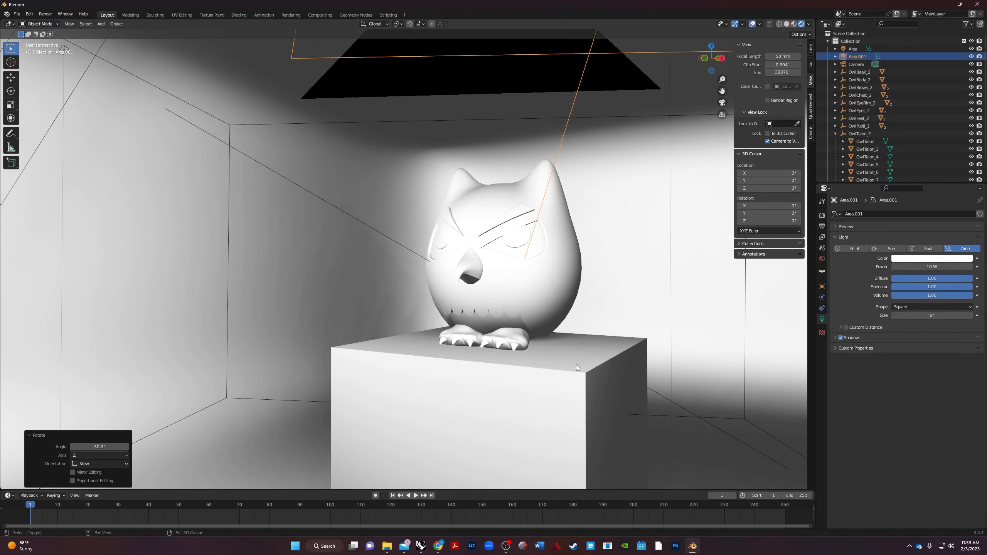
pyautogui.keyDown('shift'); pyautogui.moveTo(557, 330); pyautogui.dragTo(543, 326, button='middle'); pyautogui.keyUp('shift')
pyautogui.scroll(-2, 496, 274)
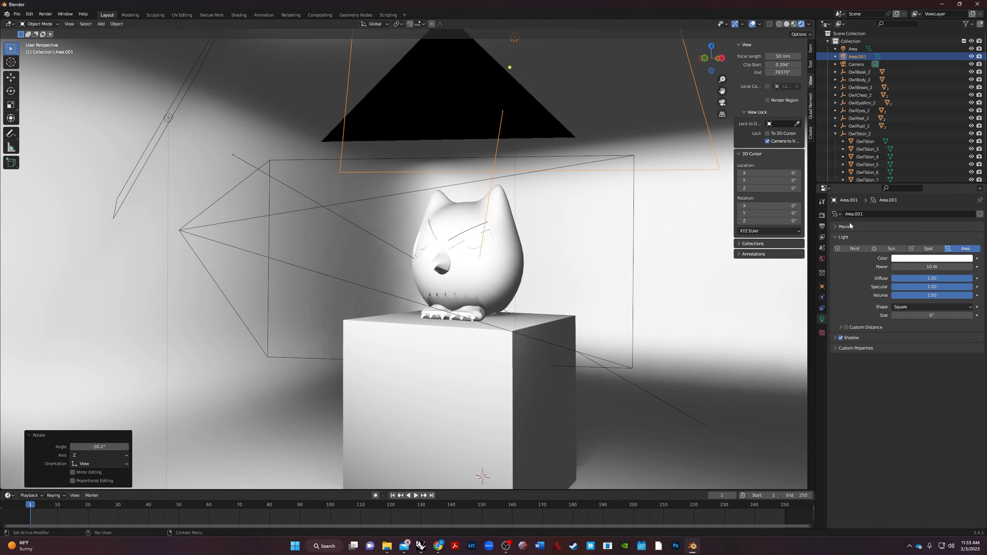
# Set the scene's render engine to Cycles.
pyautogui.click(823, 216)
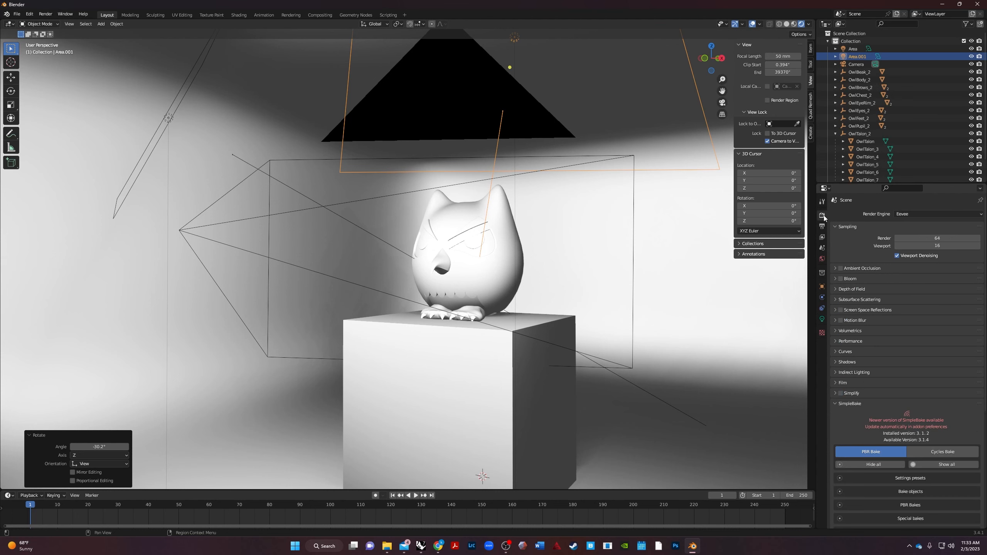
pyautogui.click(916, 215)
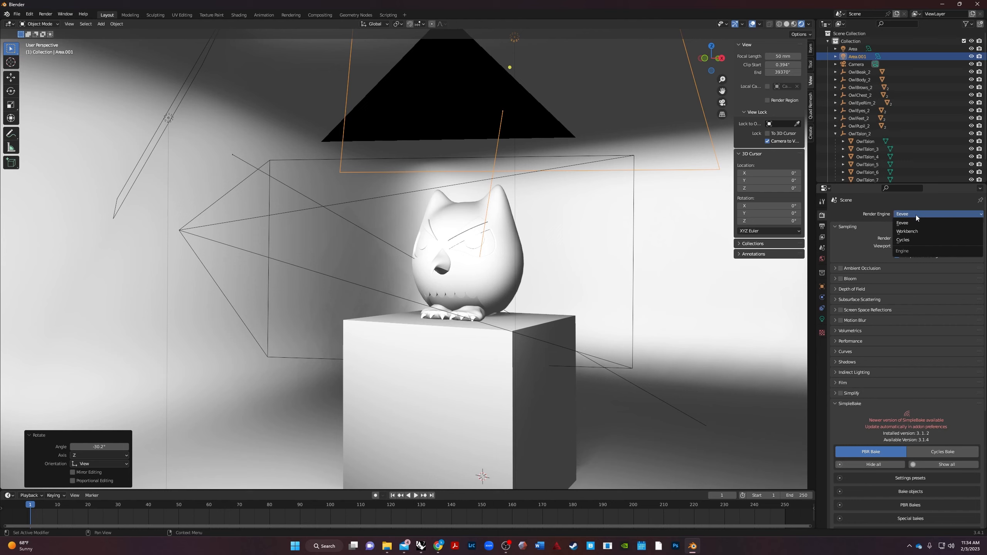
pyautogui.click(906, 240)
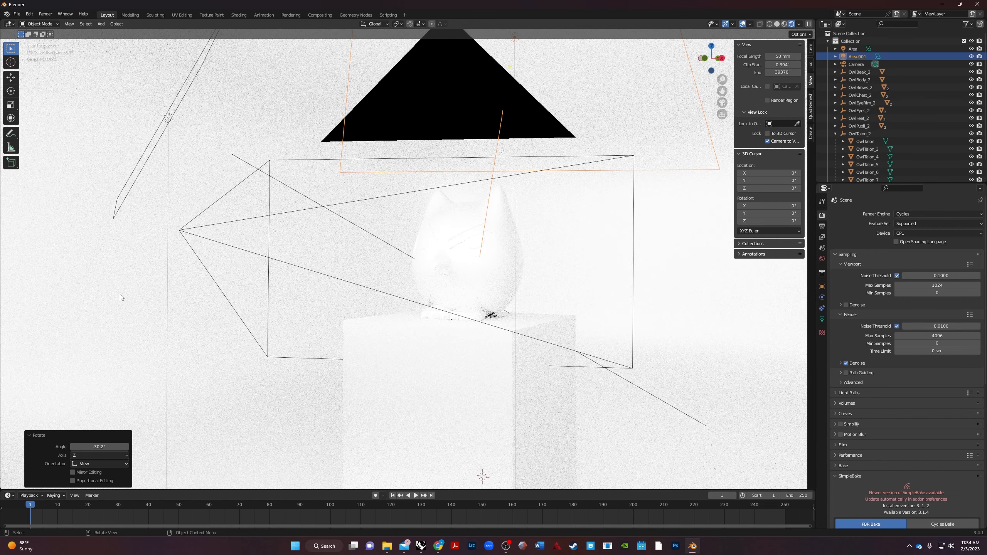
# Select both area lights and lower the power of the active duplicate light, first to 5 W and finally to 3 W.
pyautogui.click(189, 102)
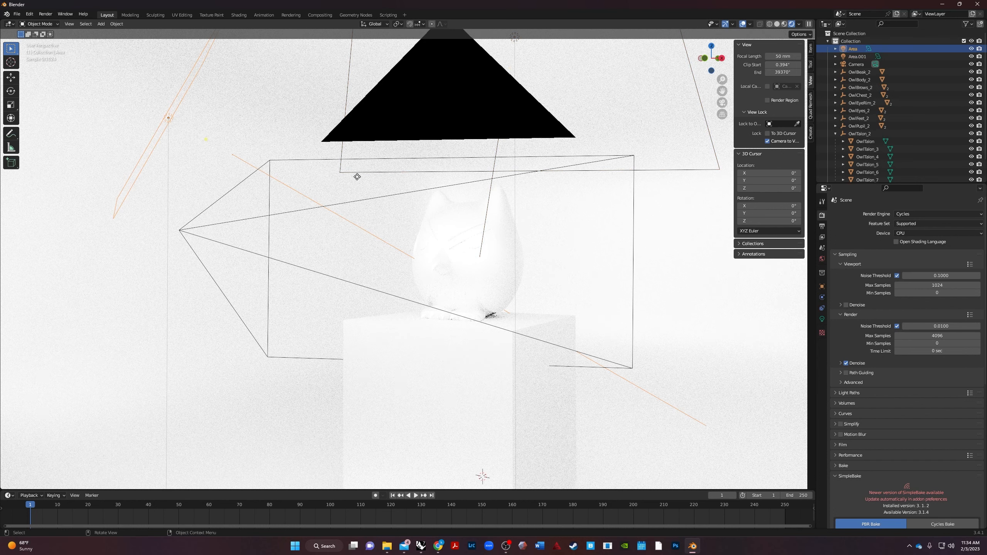
pyautogui.keyDown('shift'); pyautogui.click(702, 172); pyautogui.keyUp('shift')
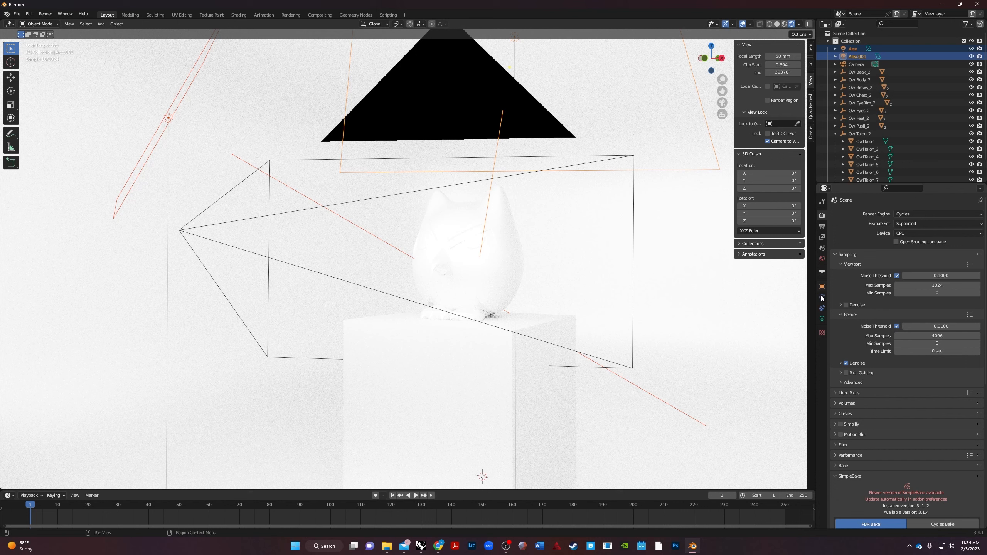
pyautogui.click(823, 319)
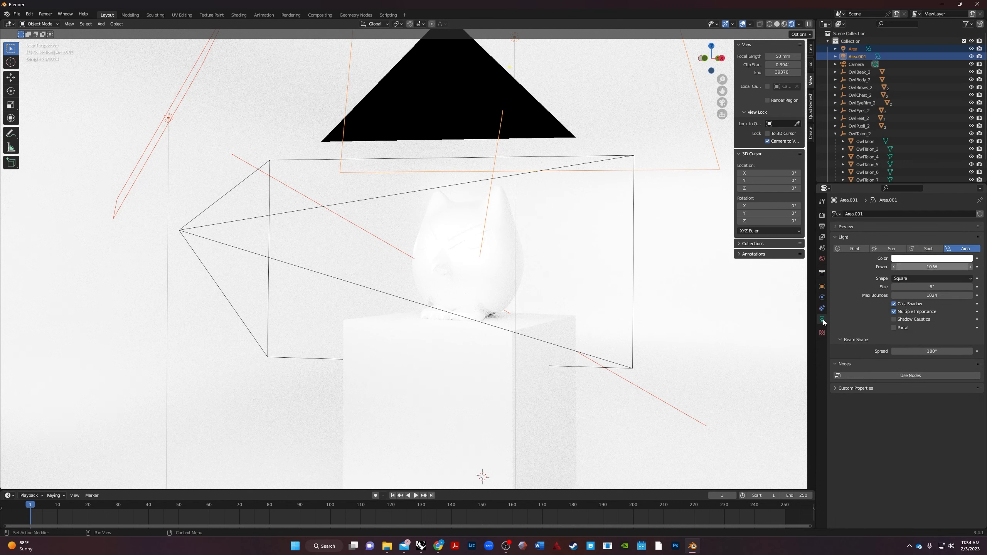
pyautogui.click(937, 267)
pyautogui.write('5')
pyautogui.press('Tab')
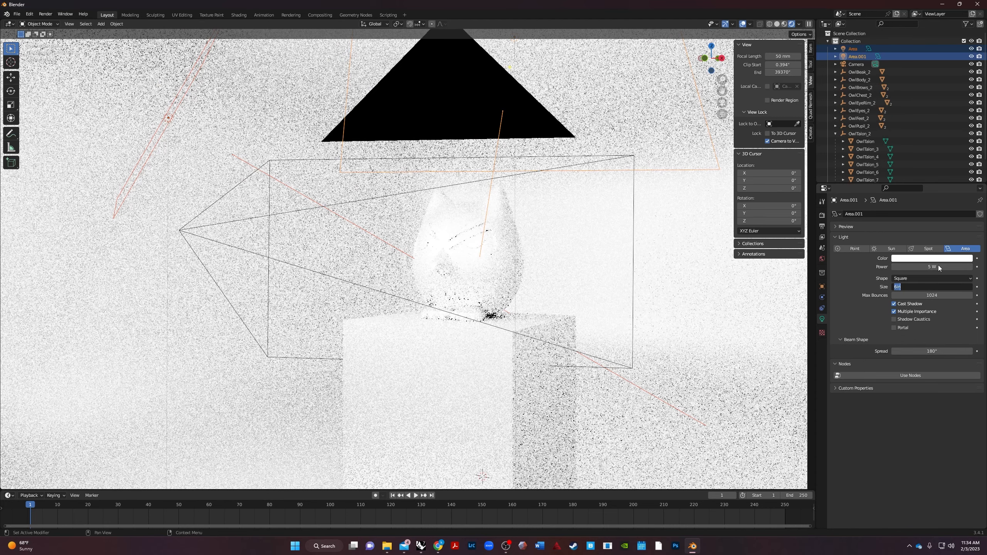
pyautogui.click(939, 269)
pyautogui.write('3')
pyautogui.press('Tab')
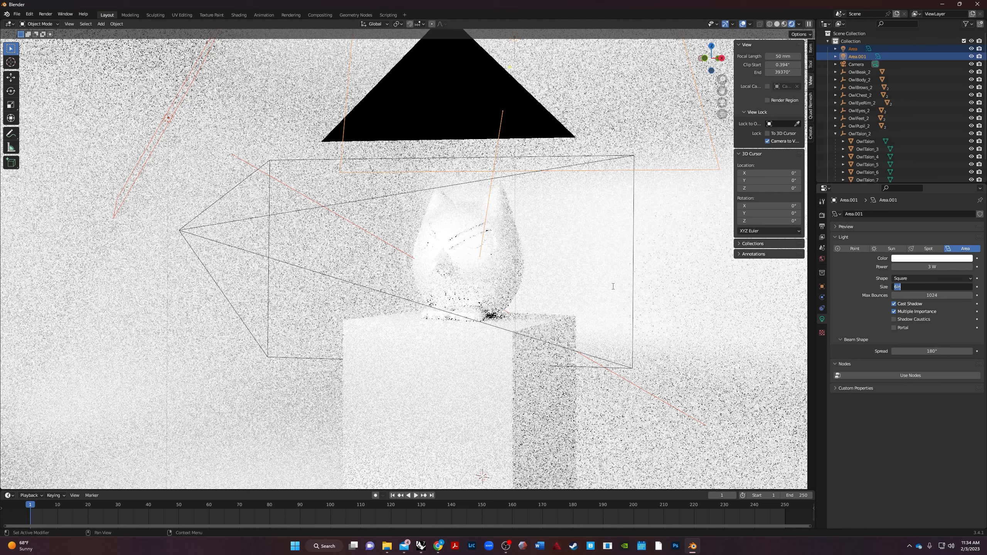
pyautogui.click(613, 286)
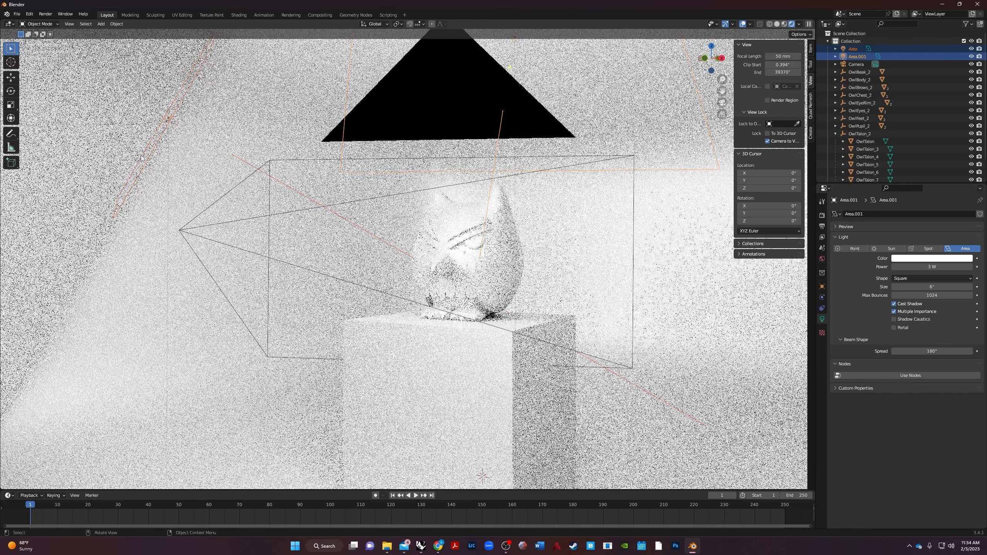
# Select only the original area light and set its power to 3 W.
pyautogui.click(142, 157)
pyautogui.click(911, 267)
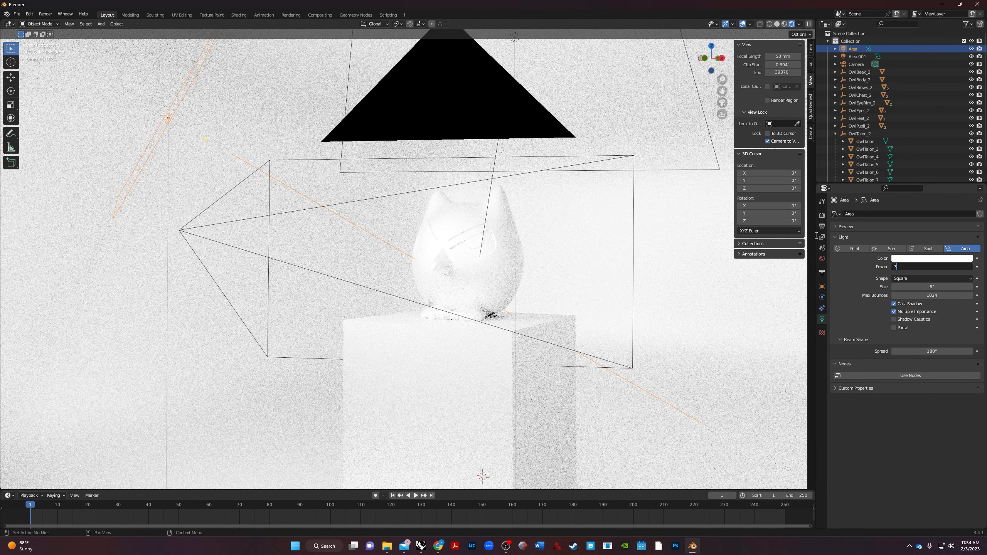
pyautogui.write('3')
pyautogui.press('Tab')
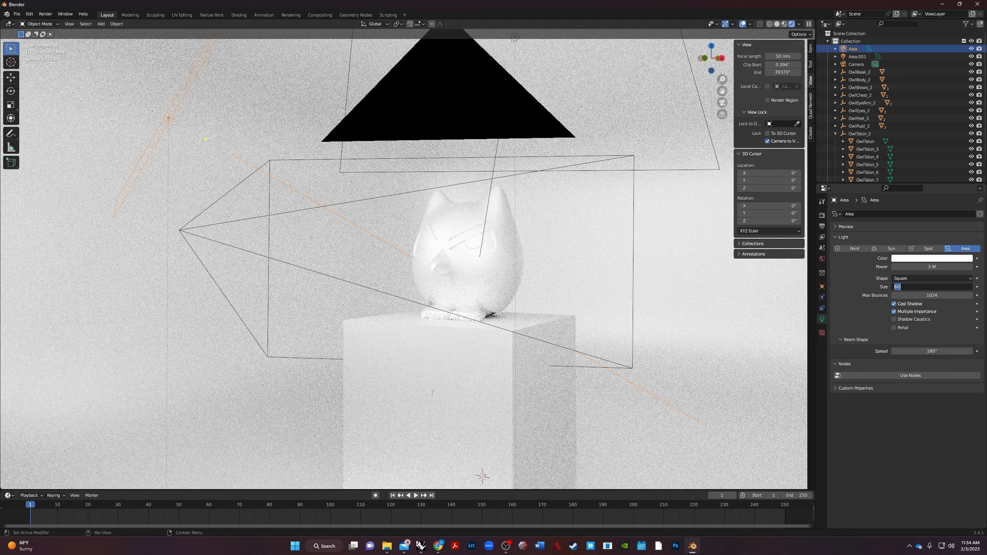
pyautogui.press('Return')
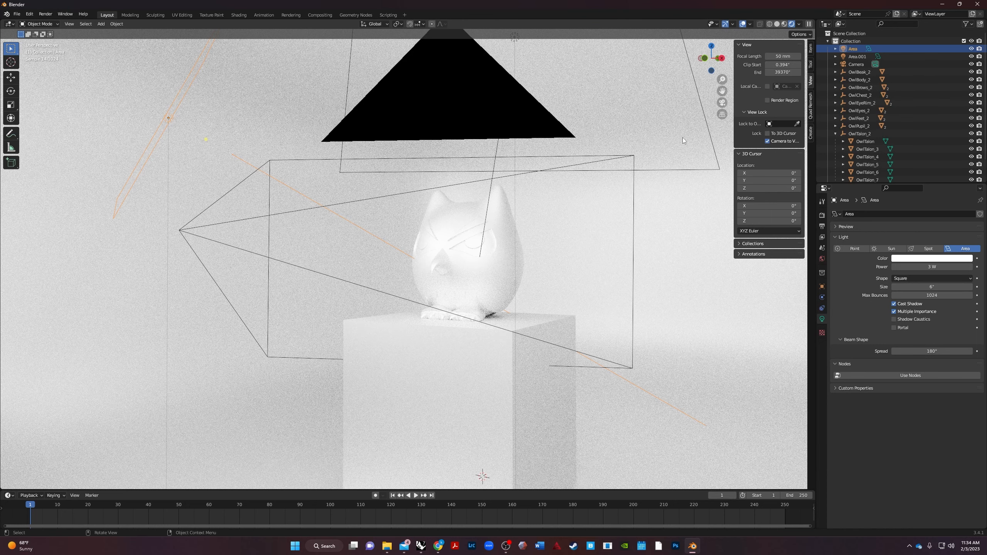
# Check the owl through the active camera with the camera bounds framed, and return to the perspective view.
pyautogui.click(722, 102)
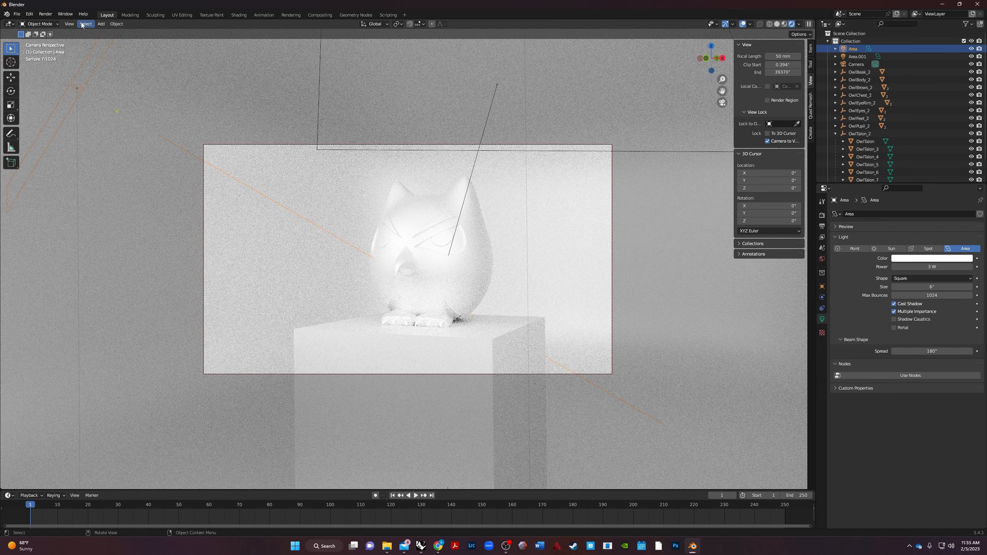
pyautogui.click(69, 24)
pyautogui.moveTo(97, 110)
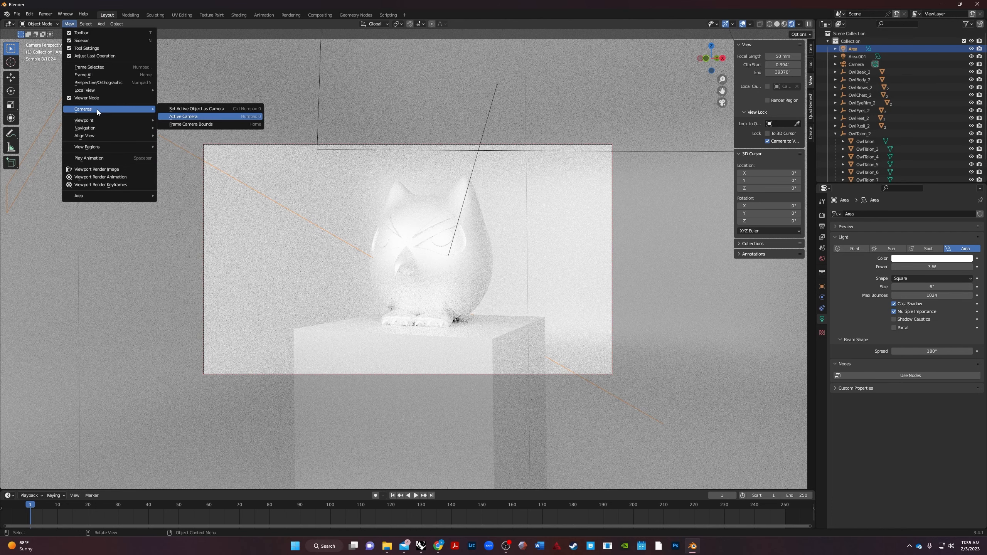
pyautogui.click(214, 124)
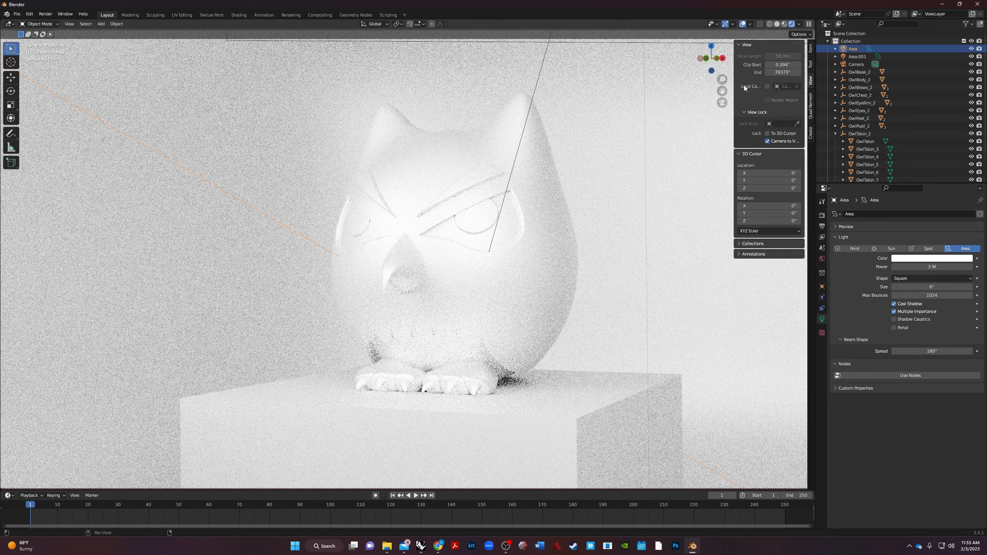
pyautogui.click(722, 103)
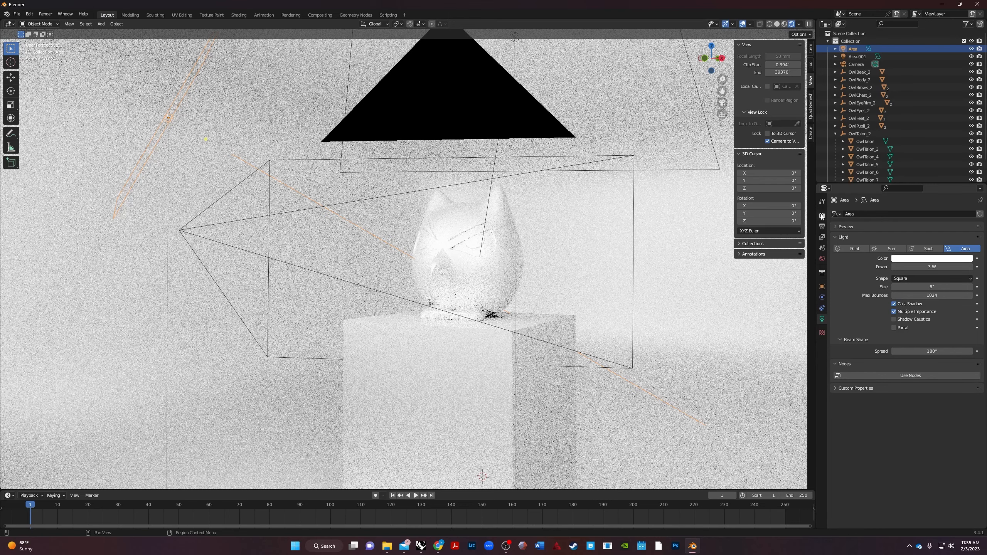
# Set the Cycles render device to GPU Compute.
pyautogui.click(822, 216)
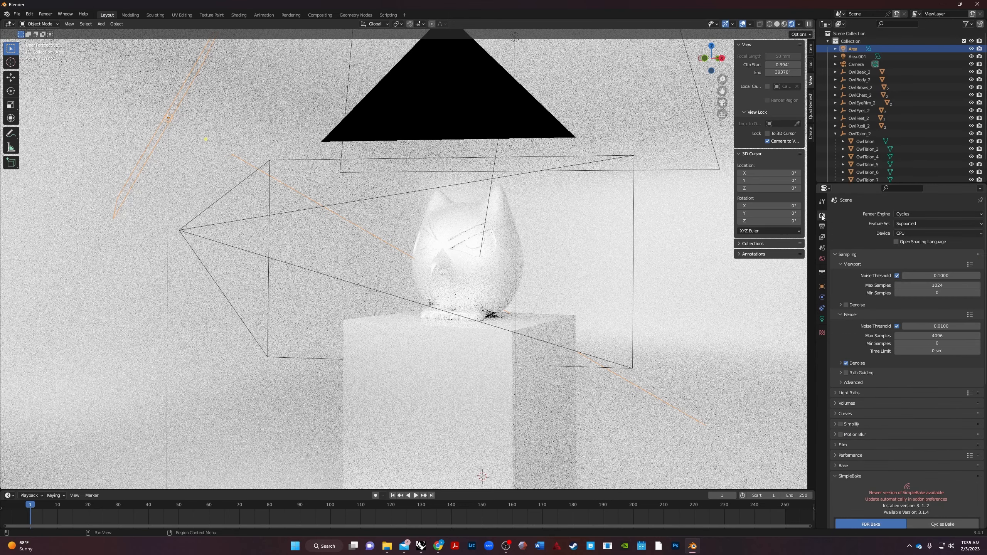
pyautogui.click(912, 233)
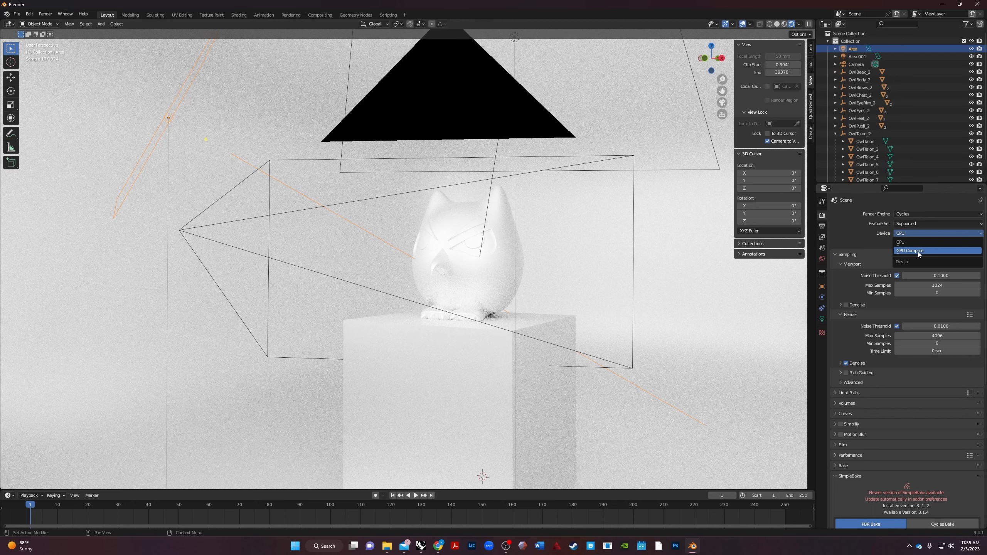
pyautogui.click(918, 251)
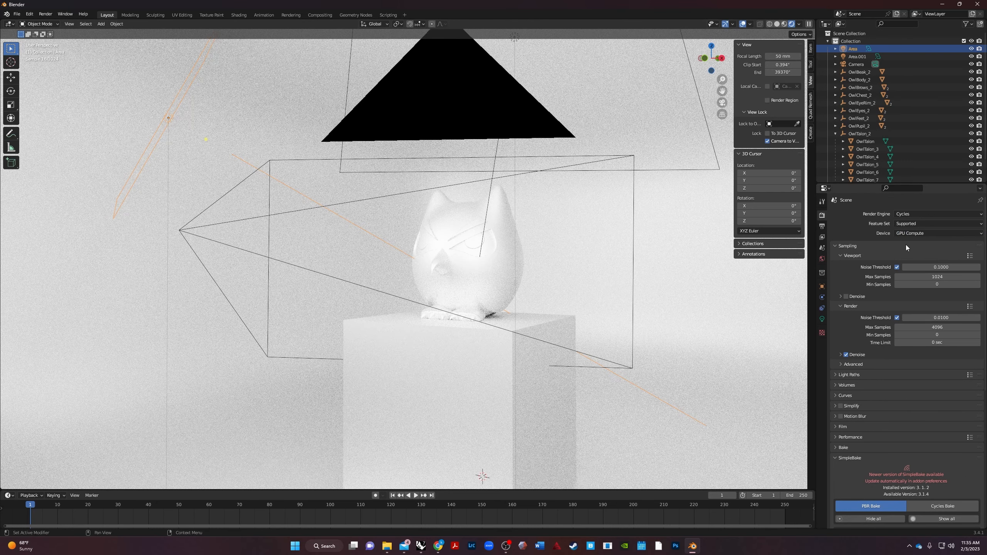
# Set the viewport sampling's maximum samples to 500.
pyautogui.click(936, 277)
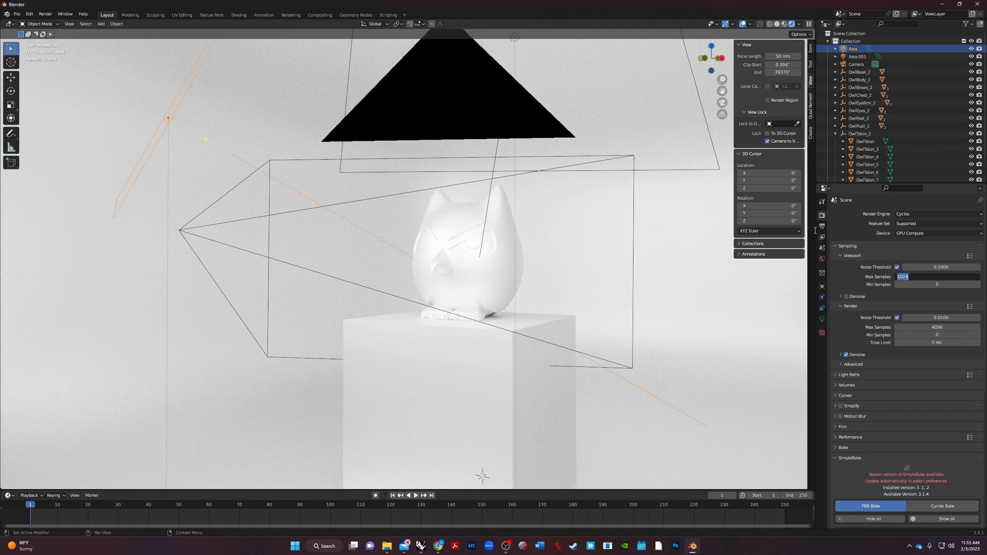
pyautogui.write('500')
pyautogui.press('Tab')
pyautogui.click(504, 420)
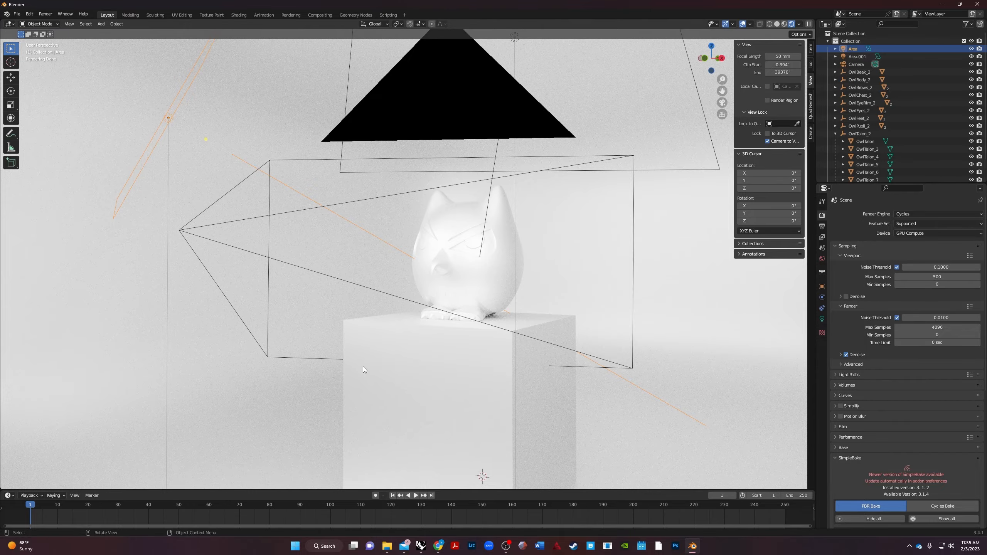
pyautogui.moveTo(363, 366)
pyautogui.mouseDown(button='middle')
pyautogui.moveTo(393, 360)
pyautogui.moveTo(355, 353)
pyautogui.mouseUp(button='middle')
pyautogui.scroll(2, 394, 310)
pyautogui.scroll(4, 394, 311)
pyautogui.moveTo(656, 389); pyautogui.dragTo(793, 291, button='middle')
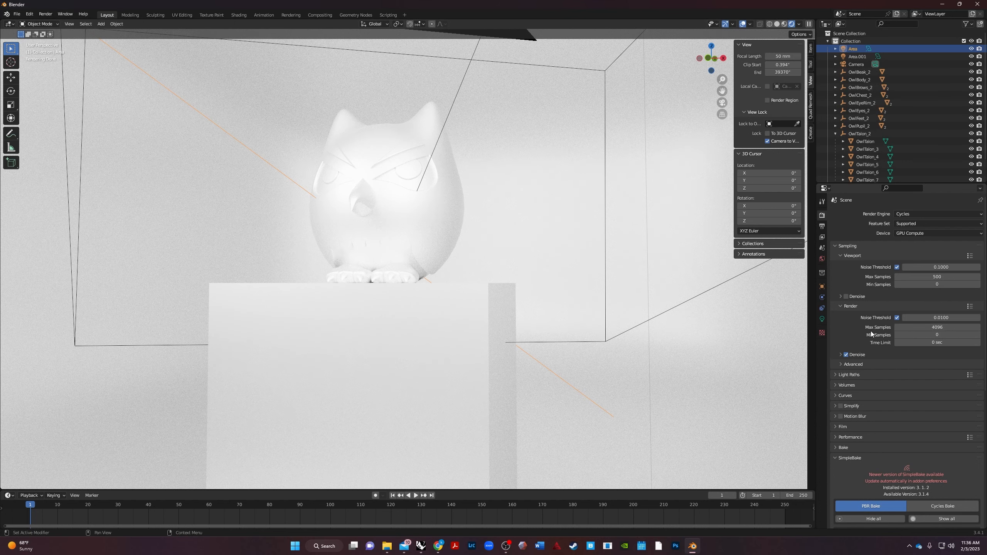
pyautogui.moveTo(558, 267); pyautogui.dragTo(585, 344, button='middle')
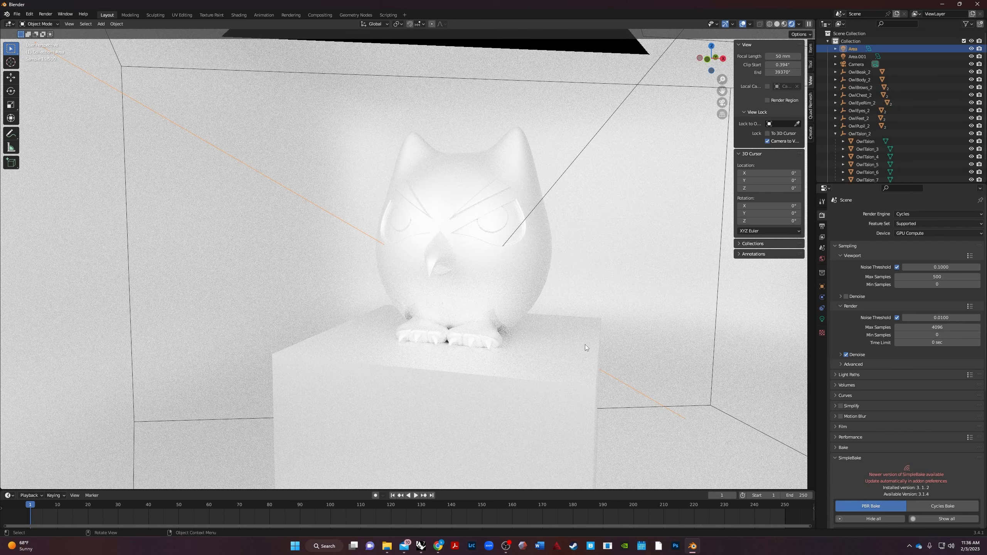